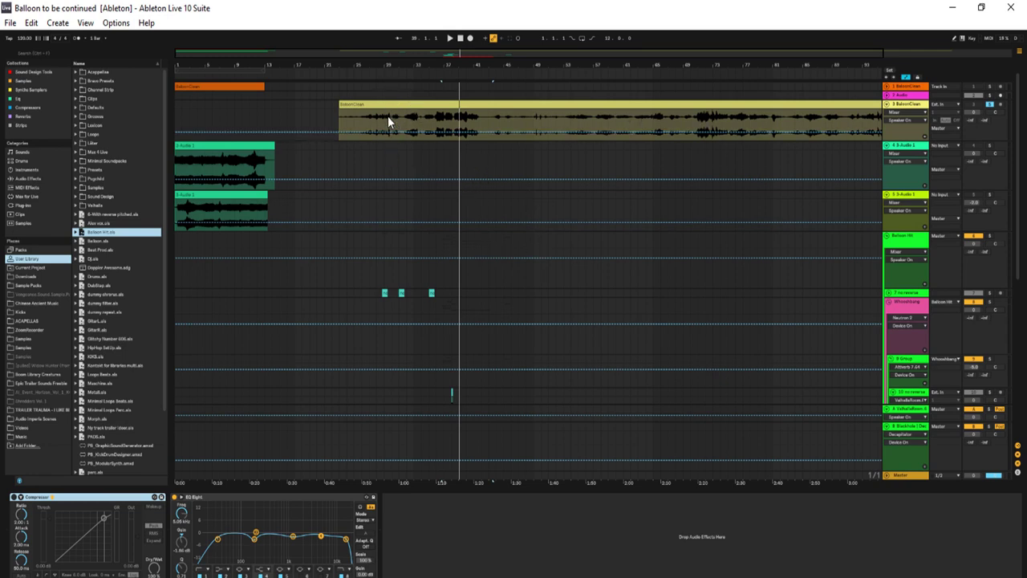
# Audition the long BaloonClean recording on track 3 by playing it from several points along the timeline
pyautogui.click(442, 120)
pyautogui.press('space')
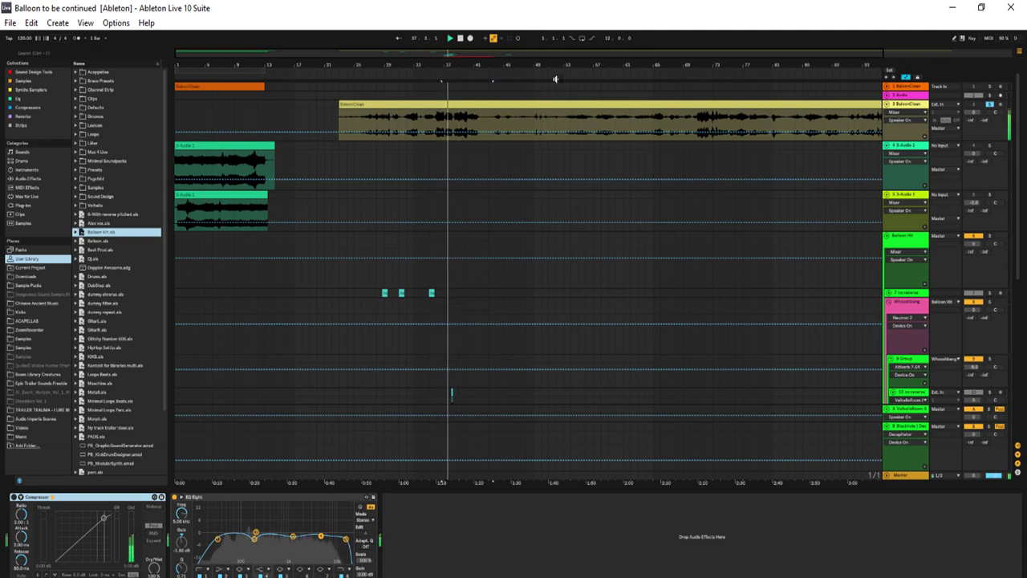
pyautogui.click(634, 71)
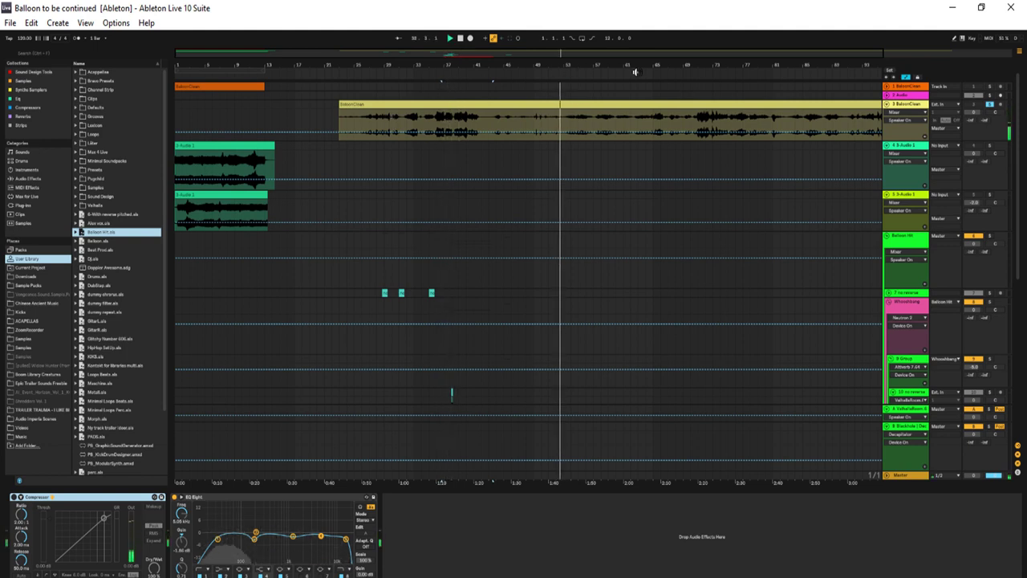
pyautogui.click(637, 71)
pyautogui.click(718, 71)
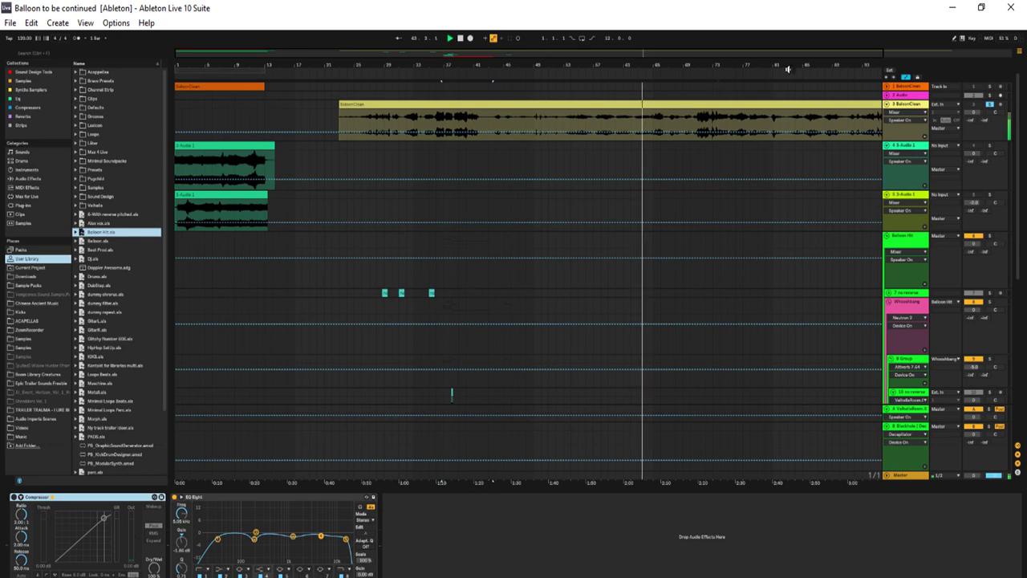
pyautogui.scroll(-2, 746, 72)
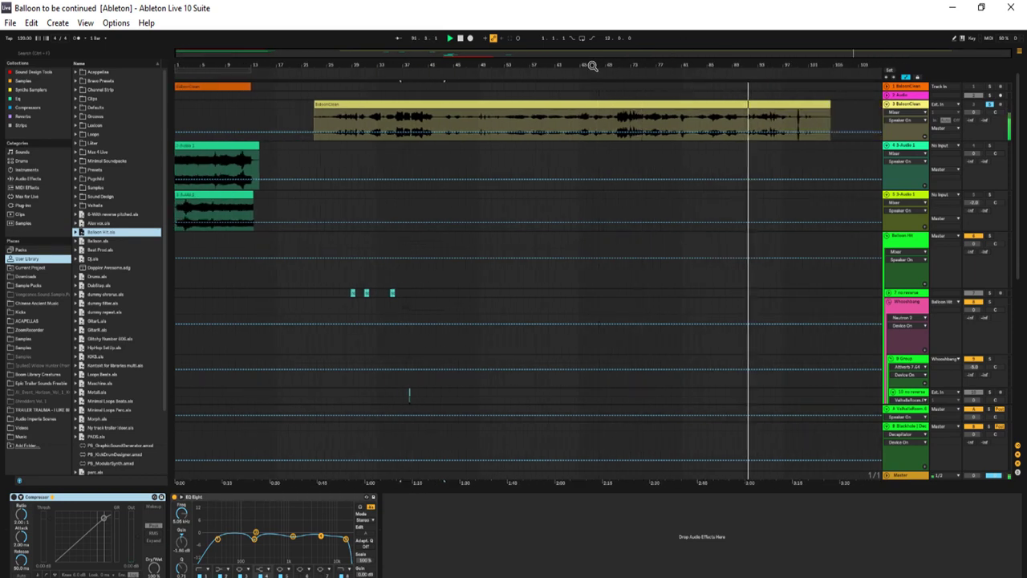
pyautogui.click(509, 64)
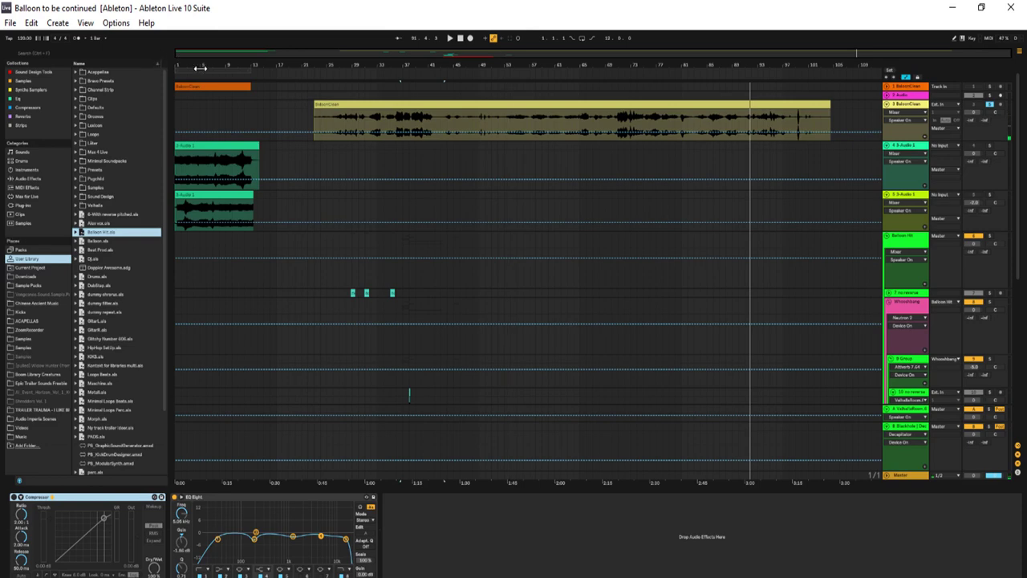
# Unfold the first BaloonClean track at the start of the arrangement and hide the automation lanes
pyautogui.scroll(5, 198, 64)
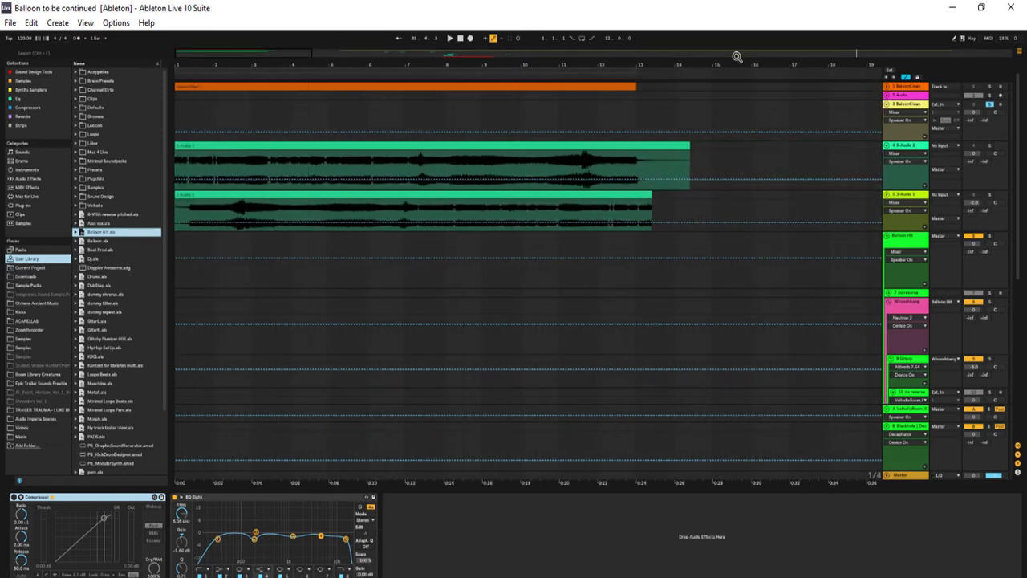
pyautogui.click(887, 88)
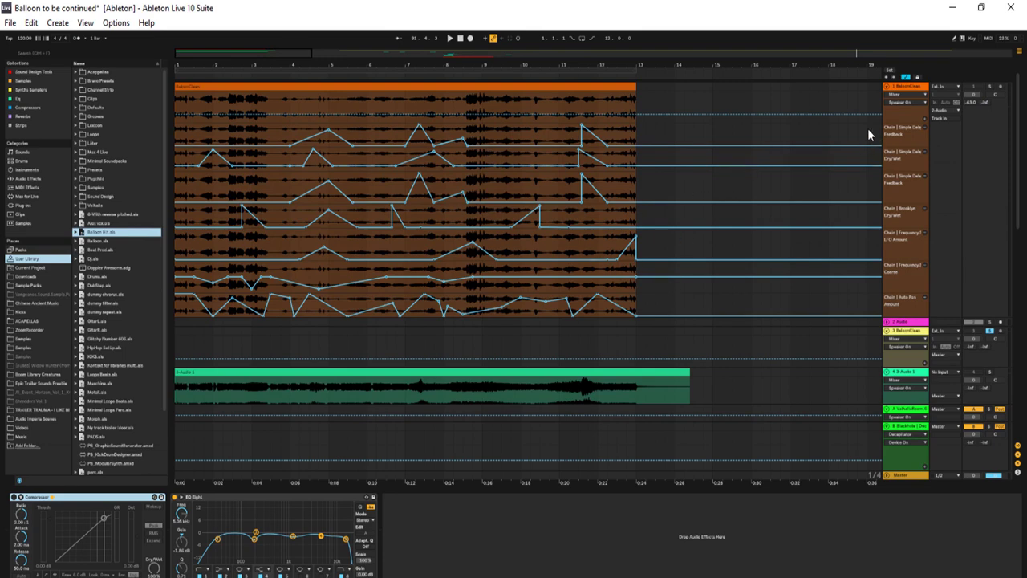
pyautogui.hotkey('alt', 'u')
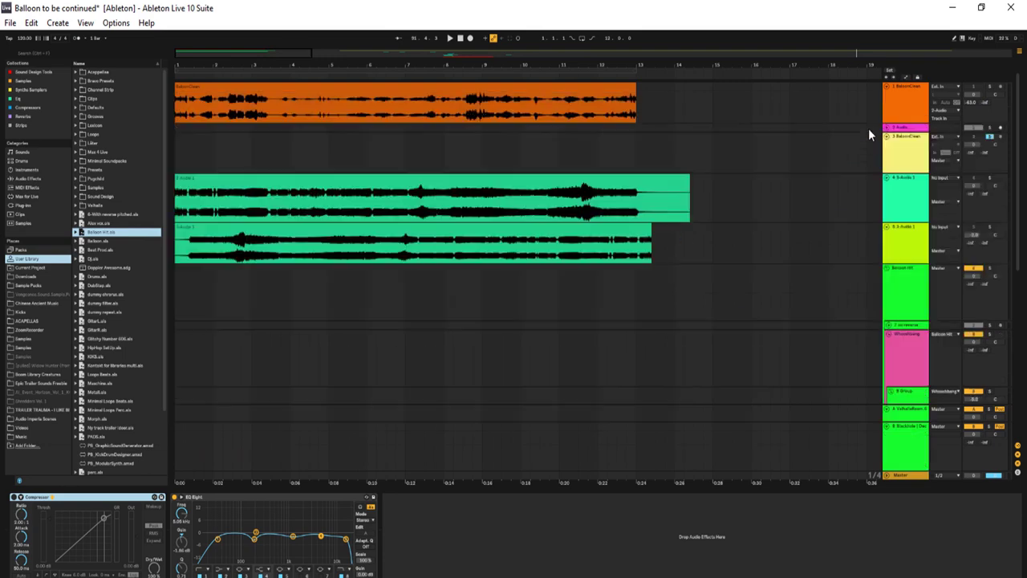
# Open the BaloonClean clip on track 1, bypass that track's Audio Effect Rack and play the dry sound
pyautogui.click(275, 95)
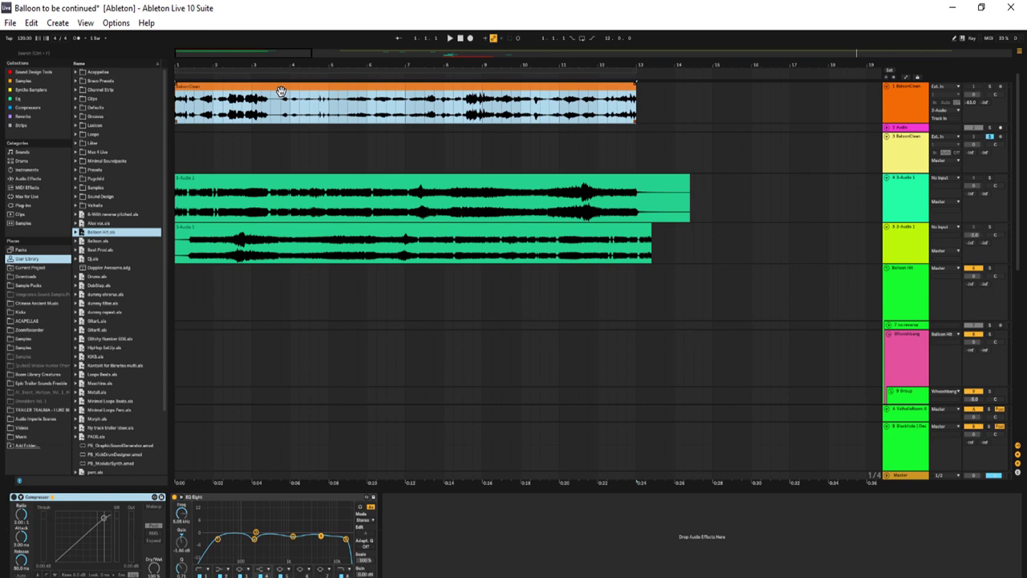
pyautogui.doubleClick(281, 91)
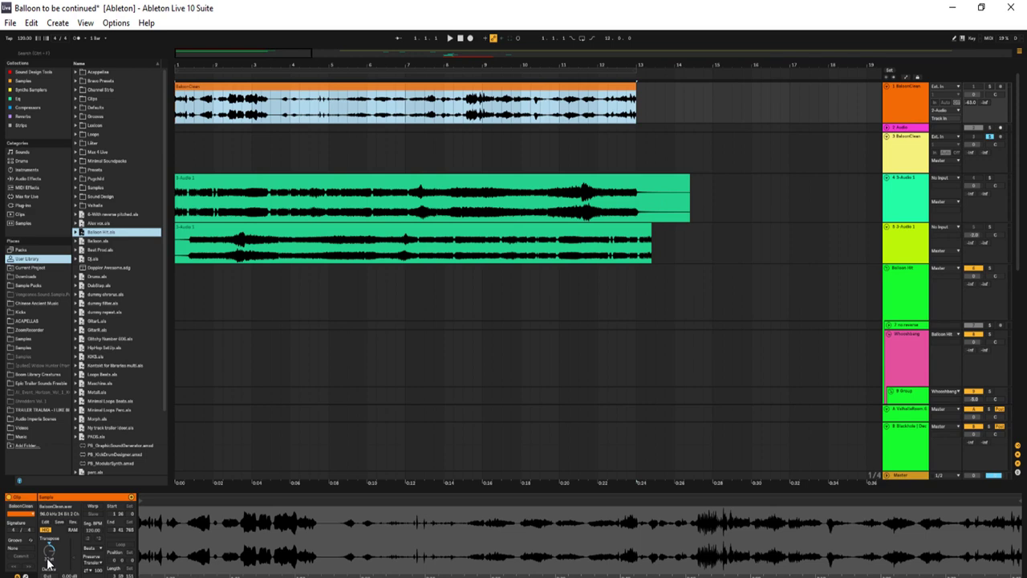
pyautogui.hotkey('shift', 'Tab')
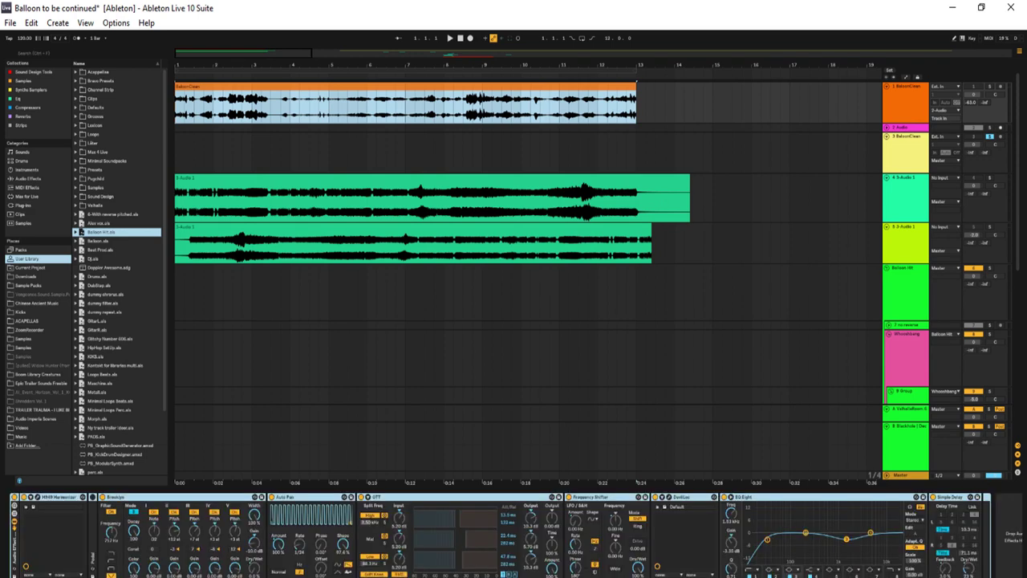
pyautogui.click(14, 499)
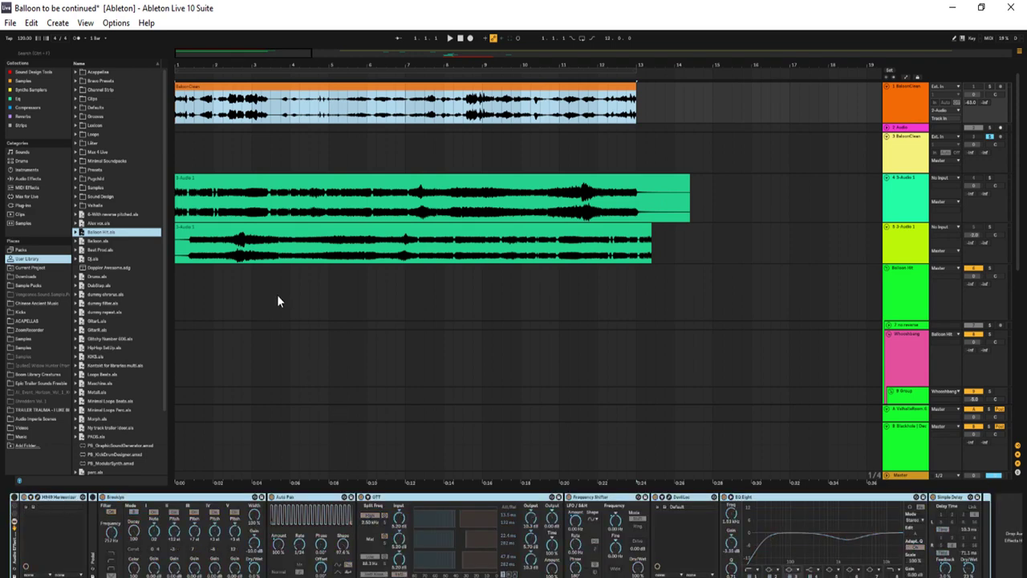
pyautogui.press('space')
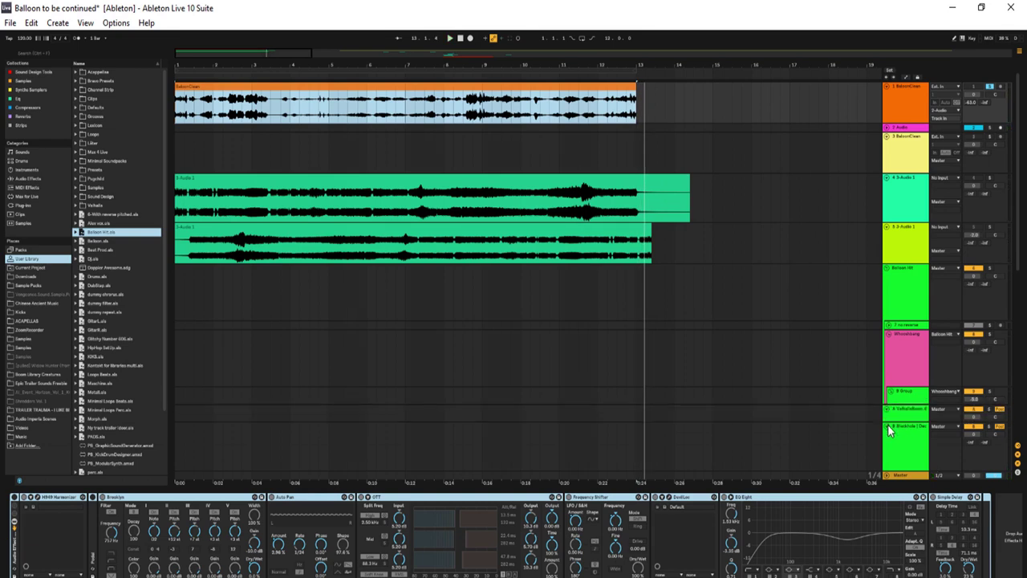
# Inspect the ValhallaRoom return track's effects and the send options on track 1
pyautogui.click(888, 420)
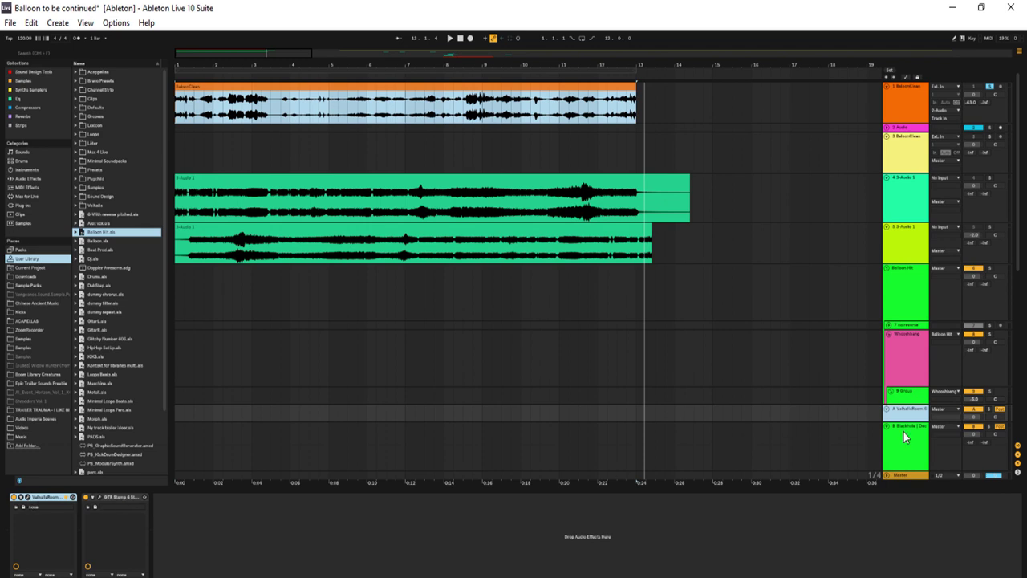
pyautogui.rightClick(970, 102)
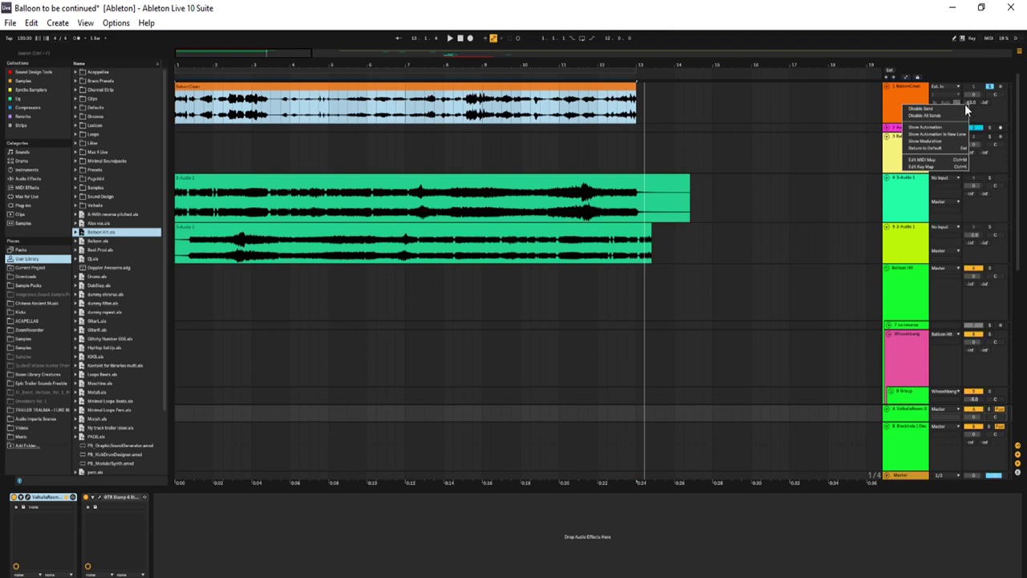
pyautogui.click(822, 167)
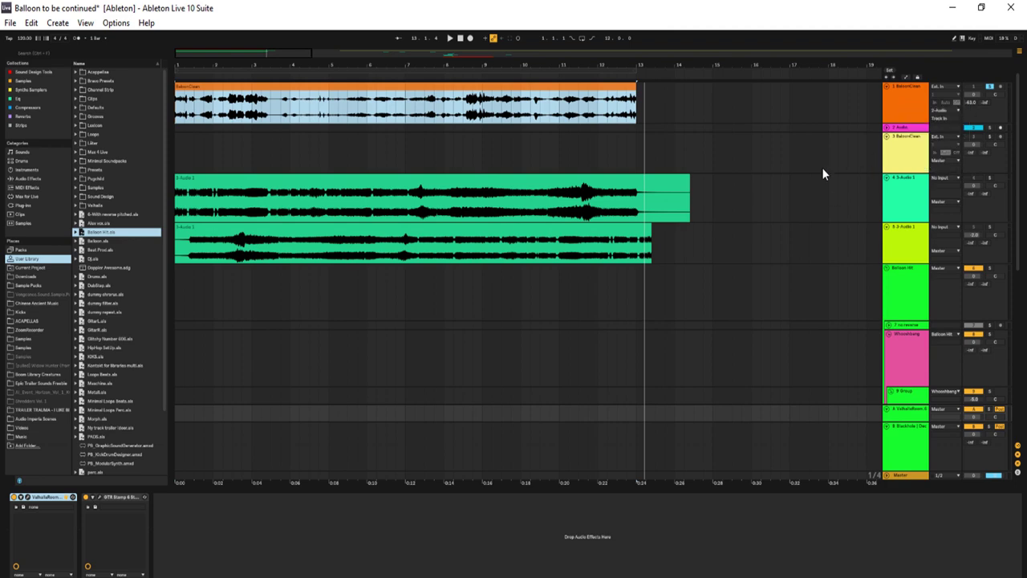
# Show the automation lanes and play track 1 from the start with its Audio Effect Rack switched on
pyautogui.press('a')
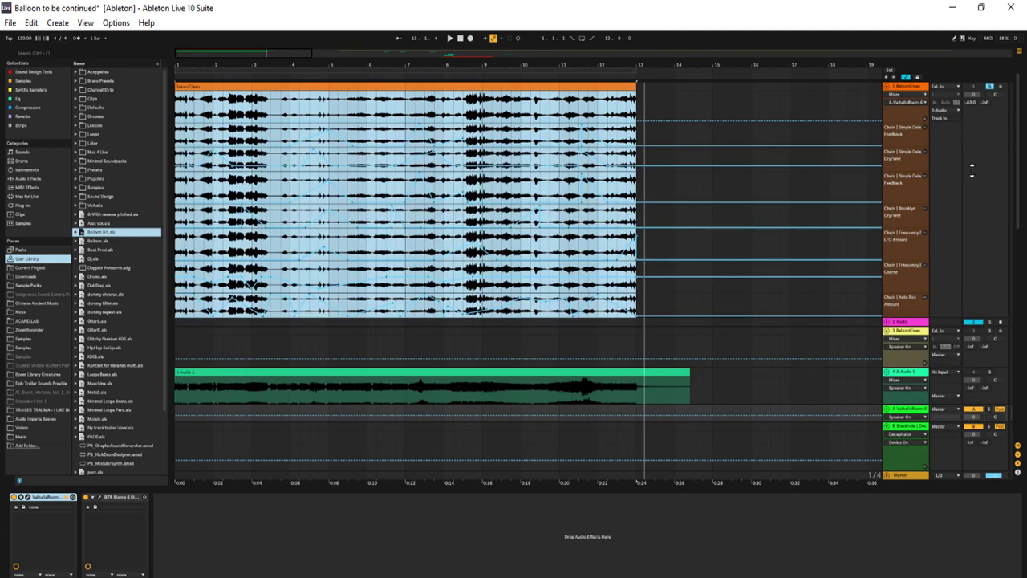
pyautogui.click(178, 341)
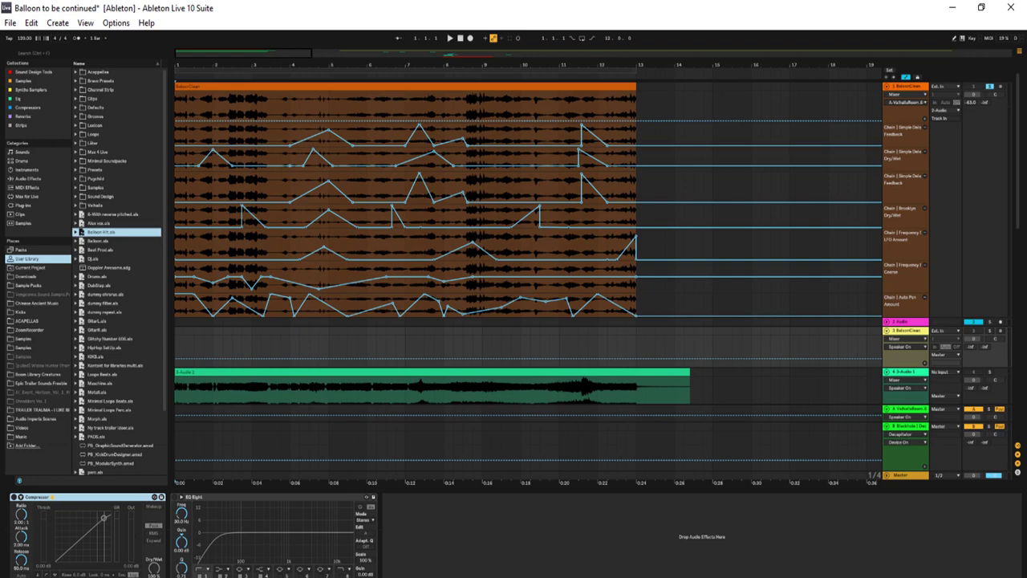
pyautogui.click(904, 88)
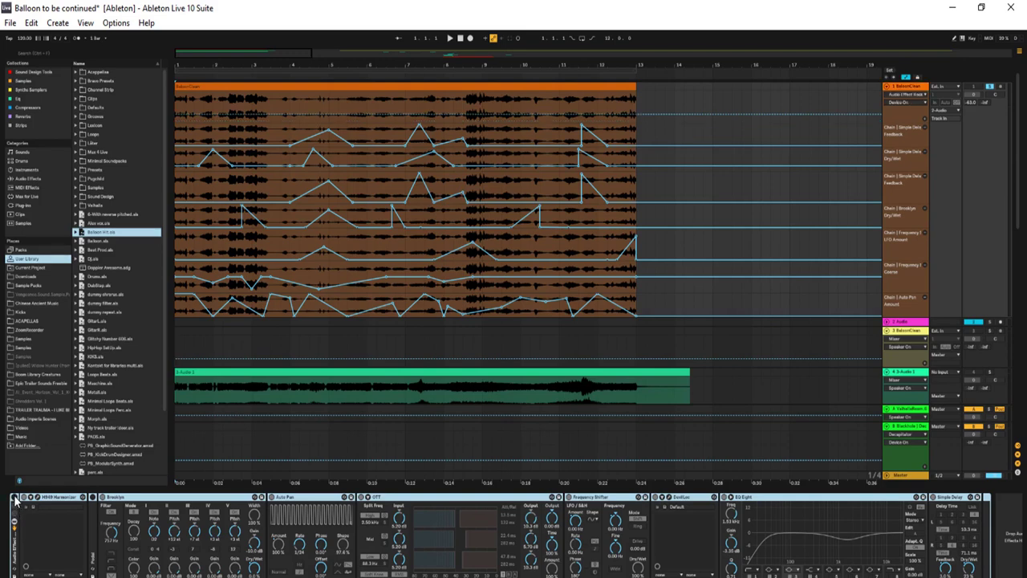
pyautogui.press('space')
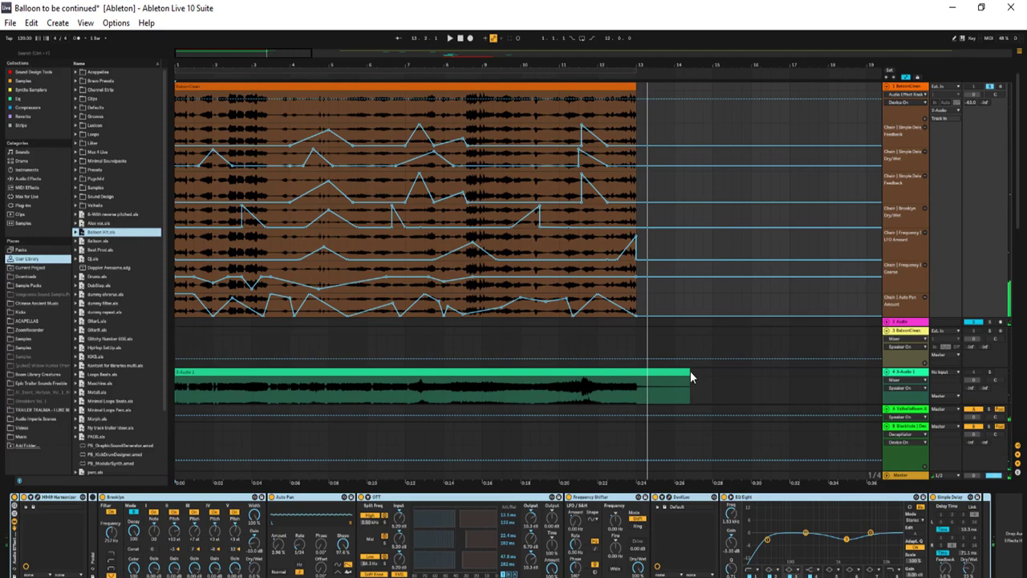
# Open the H949 Harmonizer plug-in window to examine its settings, and close it
pyautogui.click(37, 498)
pyautogui.moveTo(567, 196); pyautogui.dragTo(532, 260)
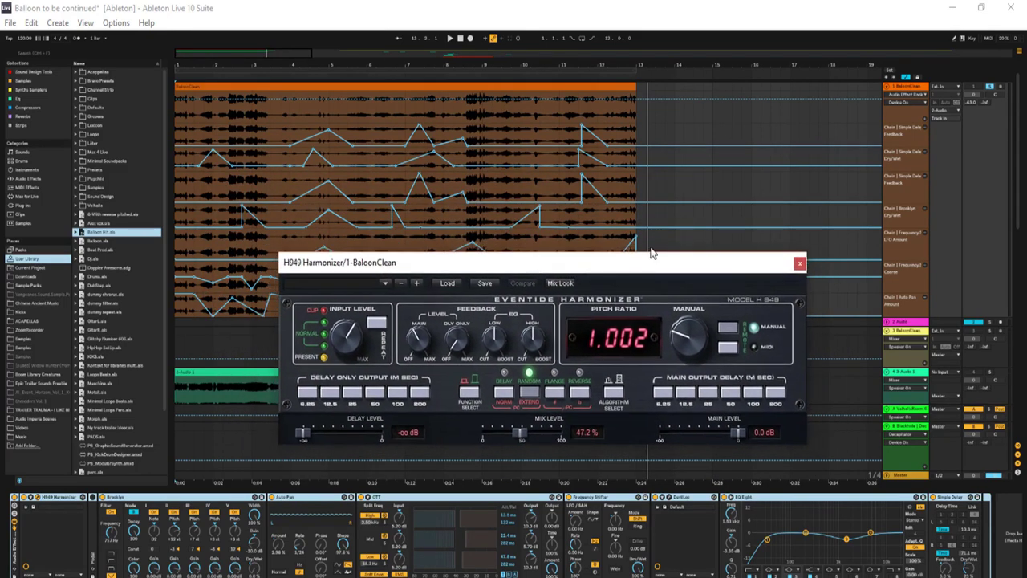
pyautogui.click(799, 264)
# Show the Brooklyn device's Dry/Wet automation and play the clip from just after bar 2
pyautogui.click(175, 498)
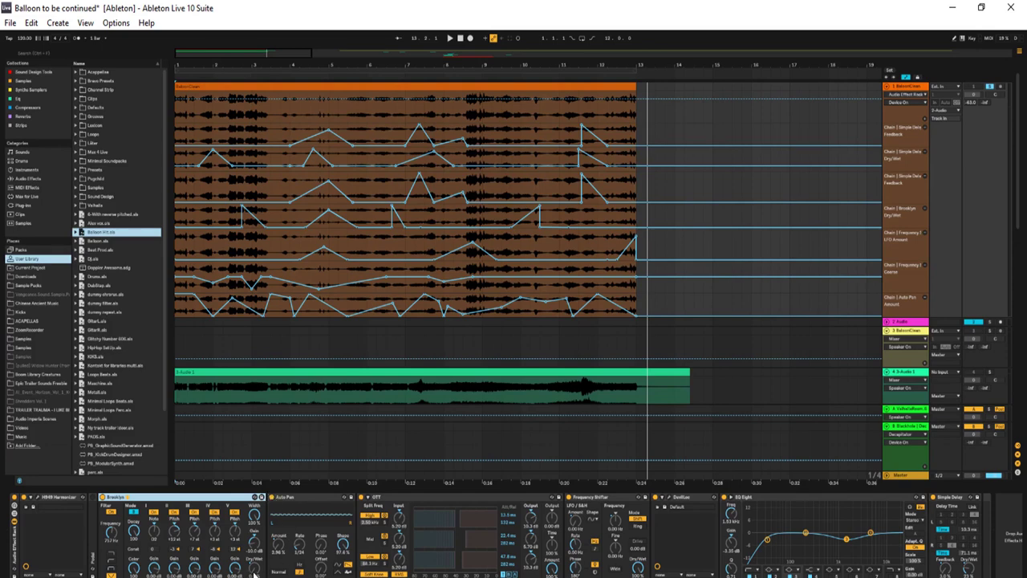
pyautogui.rightClick(253, 572)
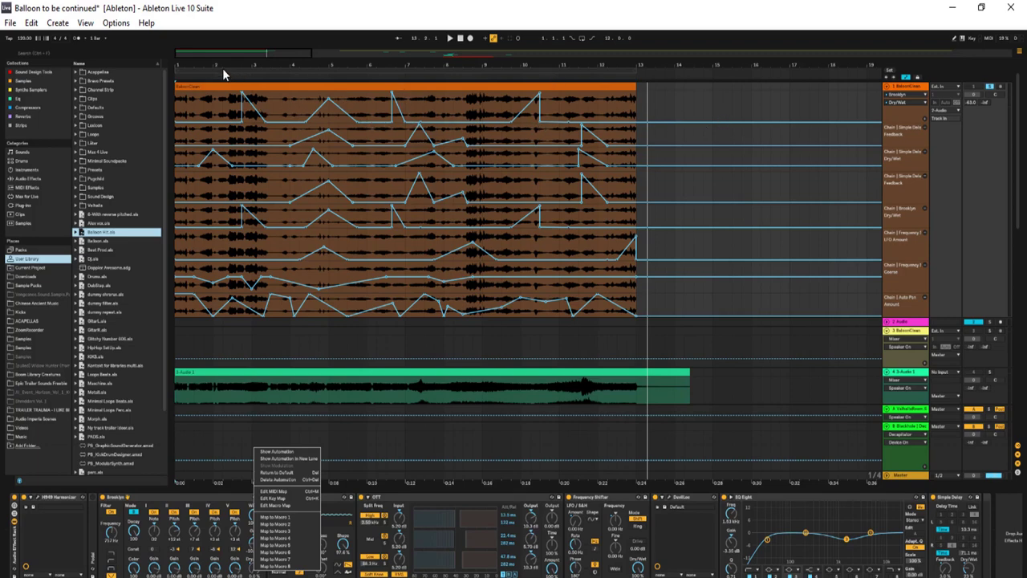
pyautogui.click(227, 111)
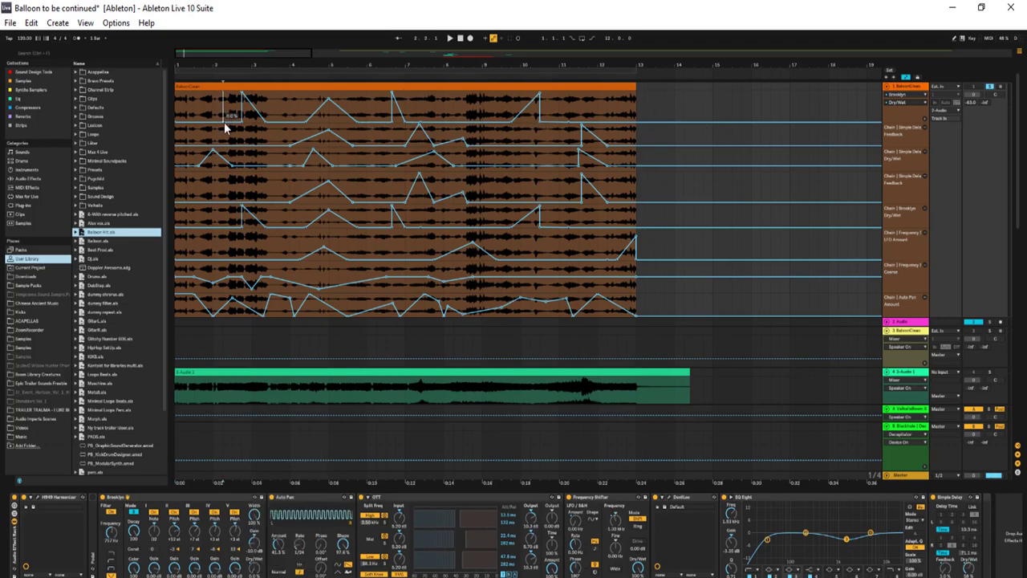
pyautogui.press('space')
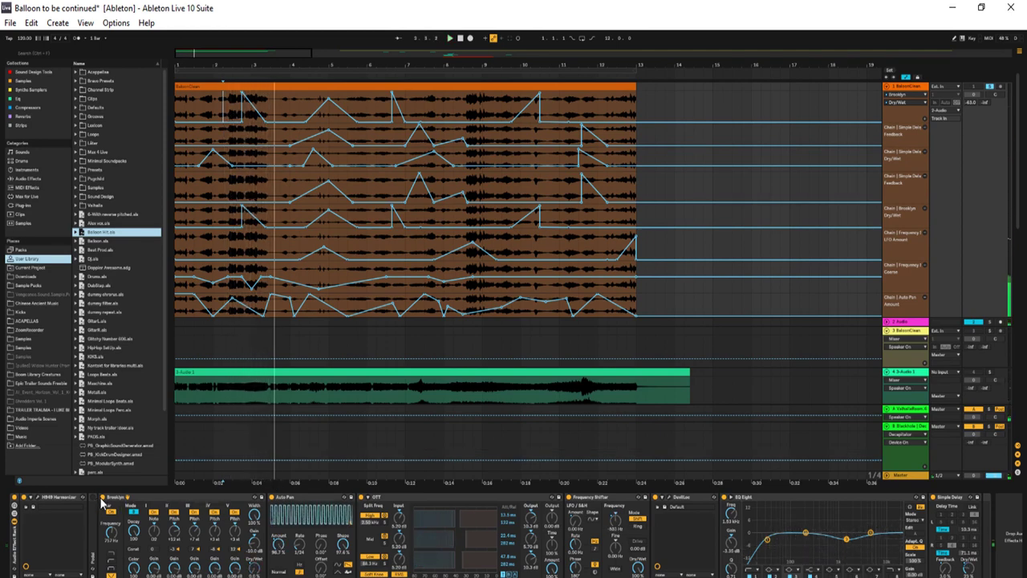
# Toggle the Brooklyn device during playback to compare the sound, and bring back its Dry/Wet automation
pyautogui.click(102, 499)
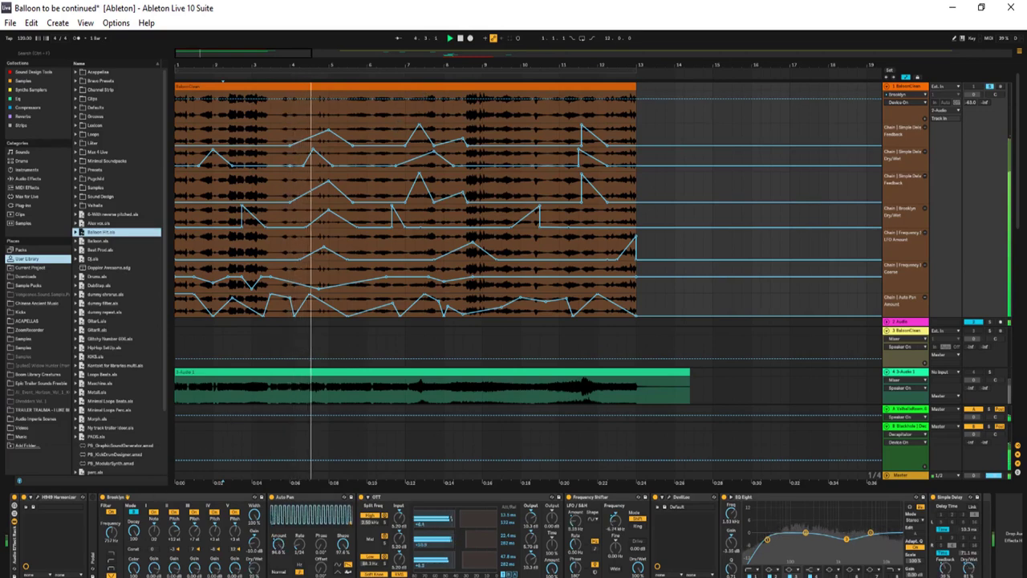
pyautogui.rightClick(253, 568)
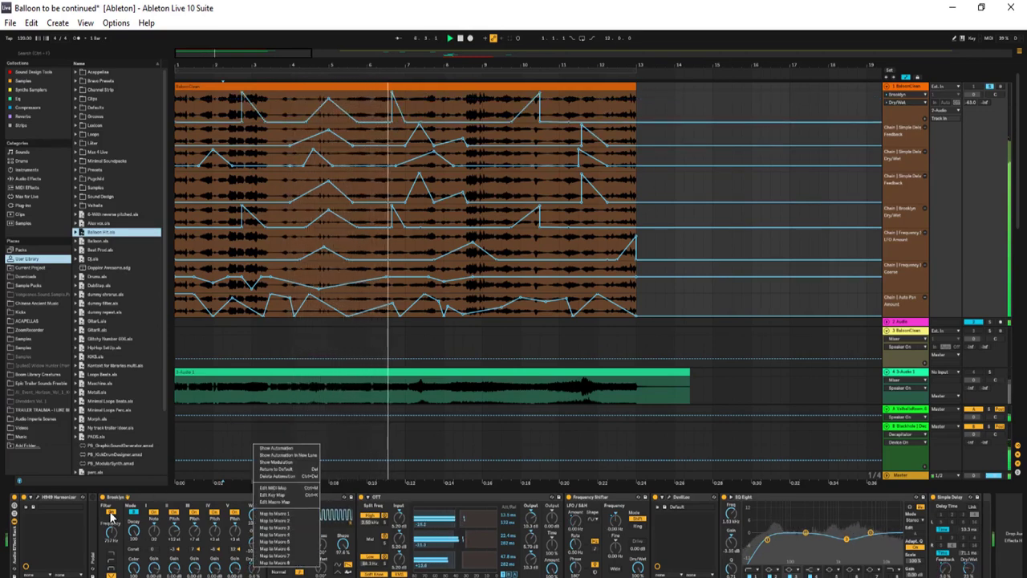
pyautogui.click(68, 530)
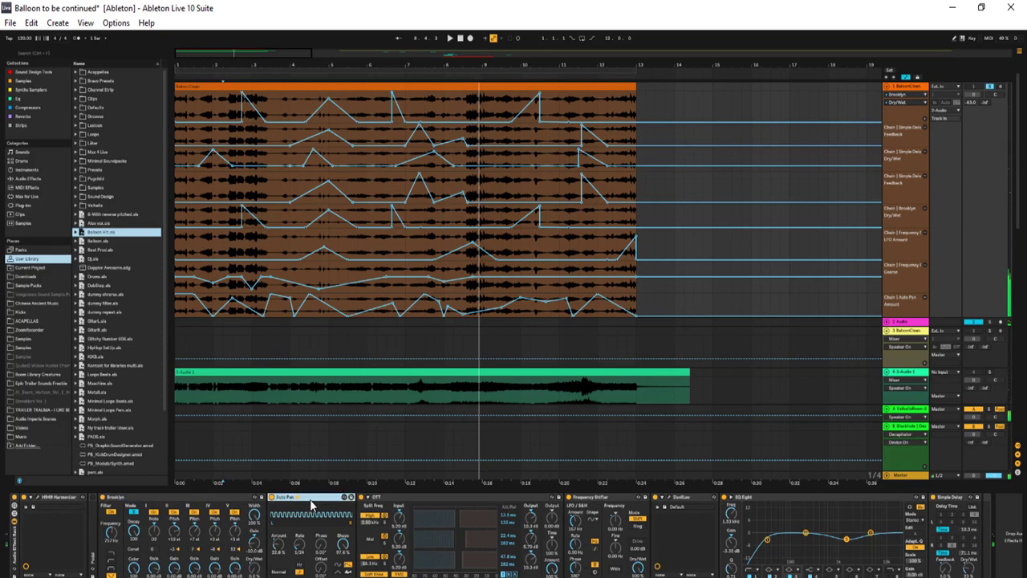
# Show the Auto Pan's Amount automation and play from the start, toggling the device to compare the sound
pyautogui.rightClick(280, 550)
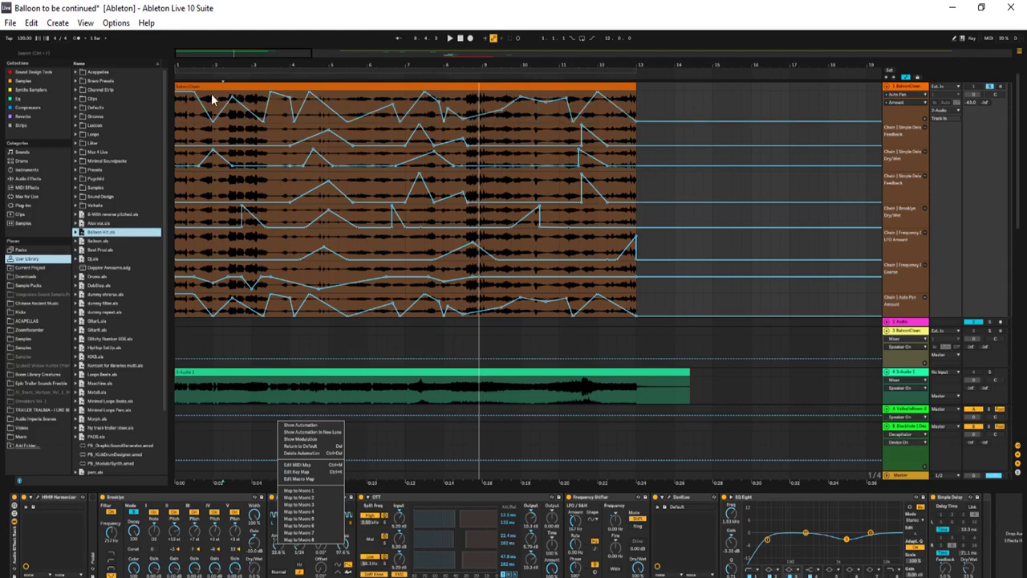
pyautogui.click(177, 126)
pyautogui.click(177, 127)
pyautogui.press('space')
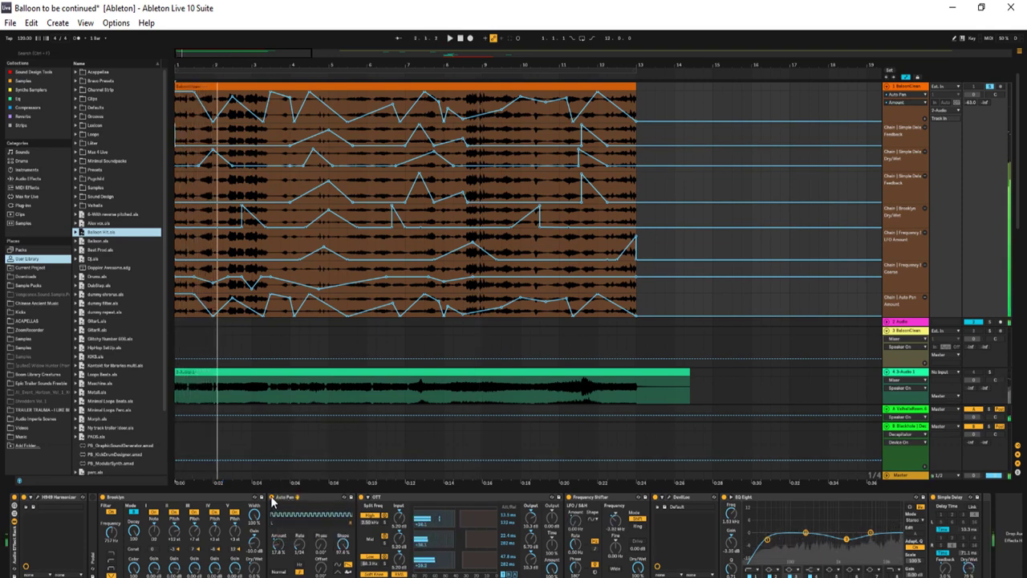
pyautogui.click(270, 496)
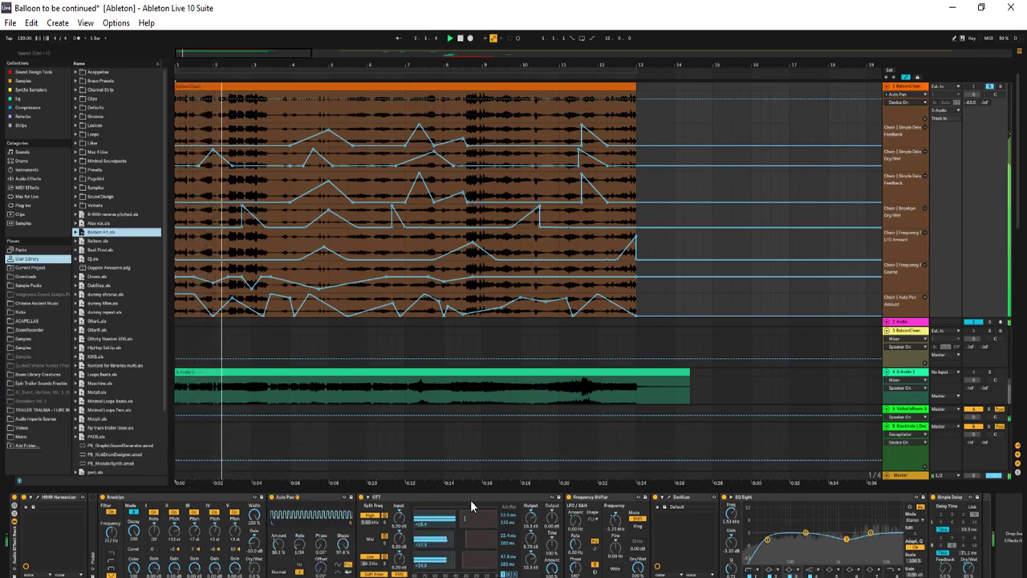
# Select the OTT device in the chain and locate the OTT.adv preset under Multiband Dynamics in the audio effects library
pyautogui.click(446, 497)
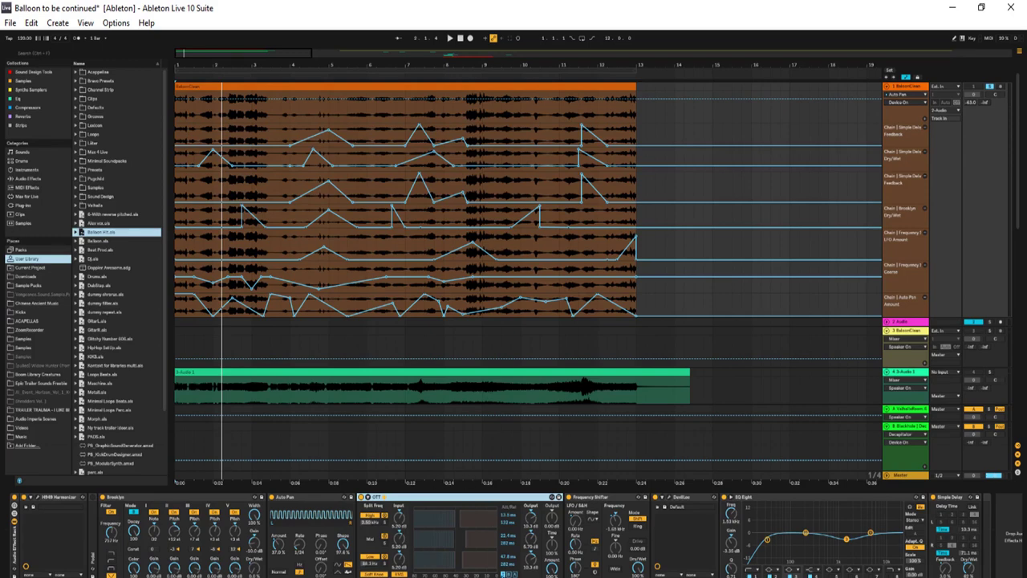
pyautogui.click(34, 179)
pyautogui.click(92, 205)
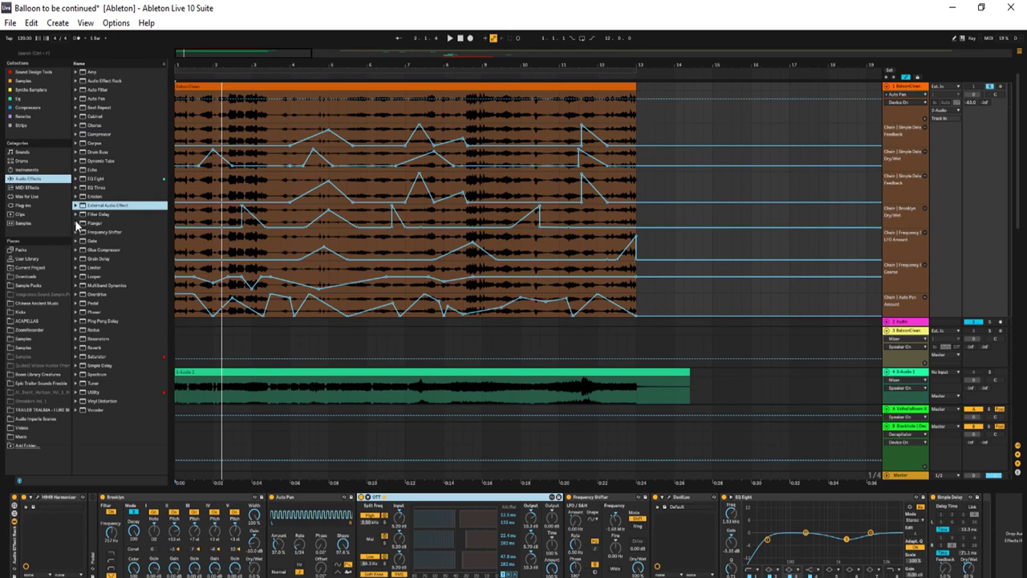
pyautogui.click(77, 286)
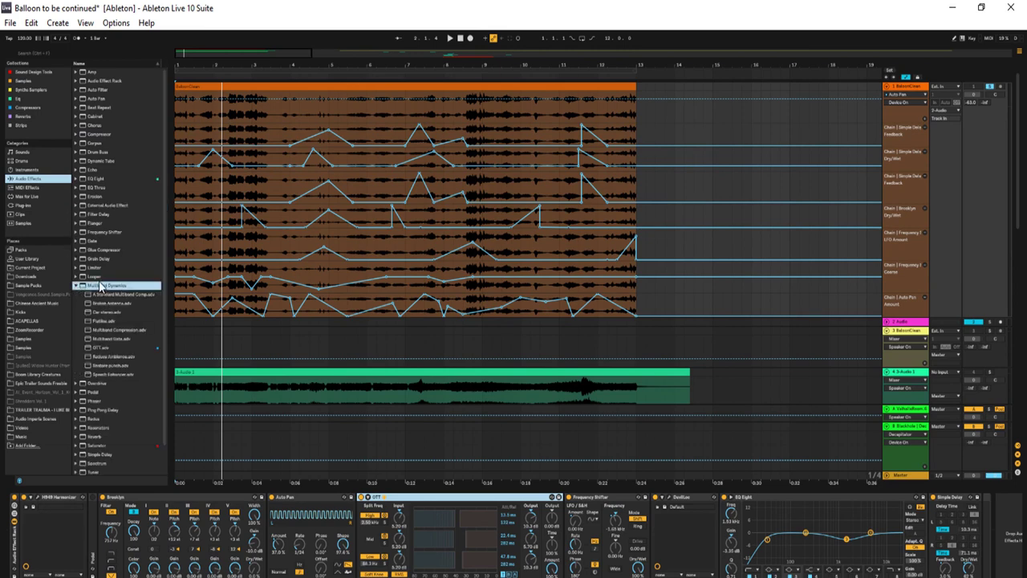
pyautogui.click(105, 347)
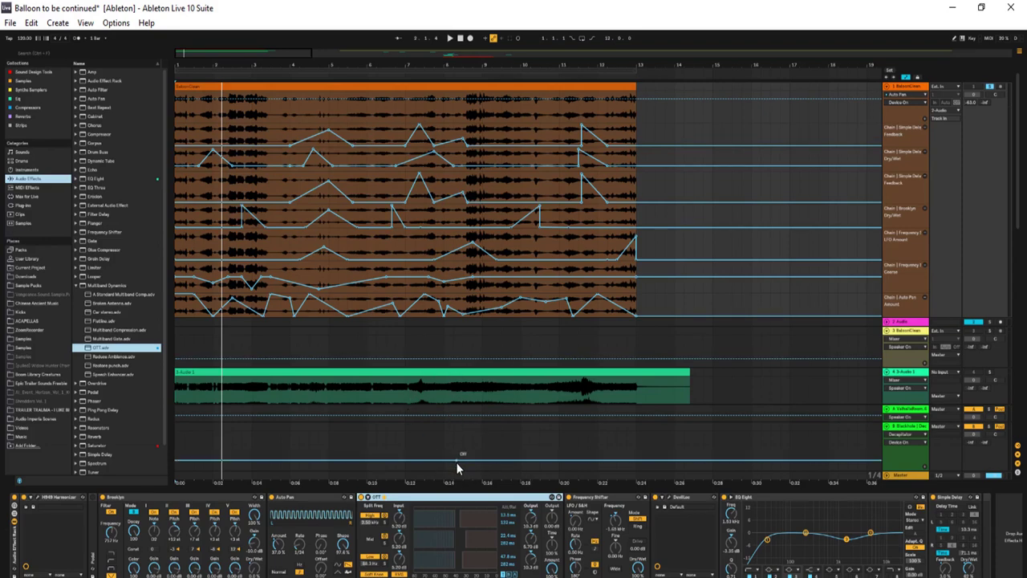
# Show the Frequency Shifter's Coarse automation and its LFO Amount automation, and play the clip's ending from just after bar 12
pyautogui.click(591, 498)
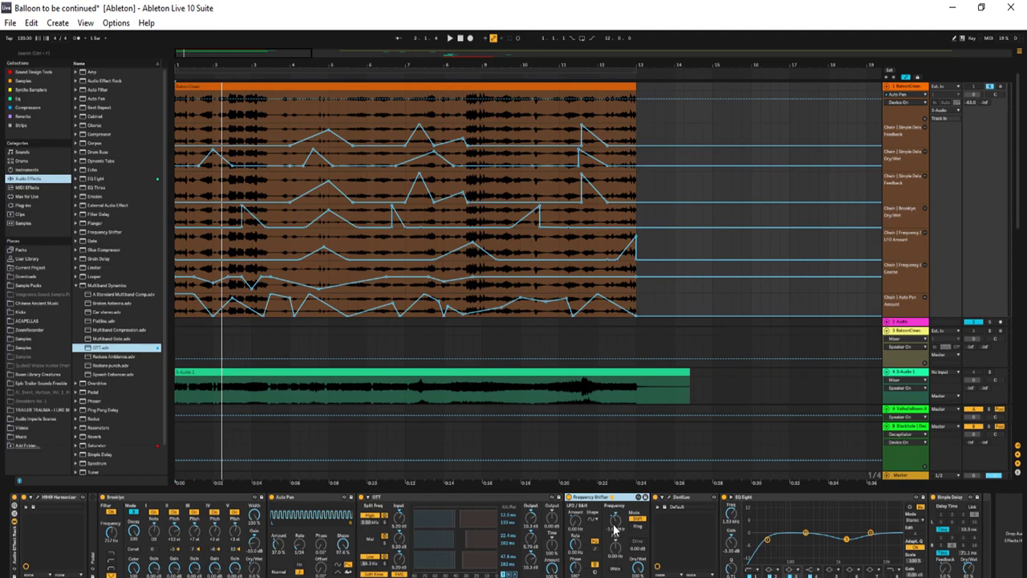
pyautogui.rightClick(615, 526)
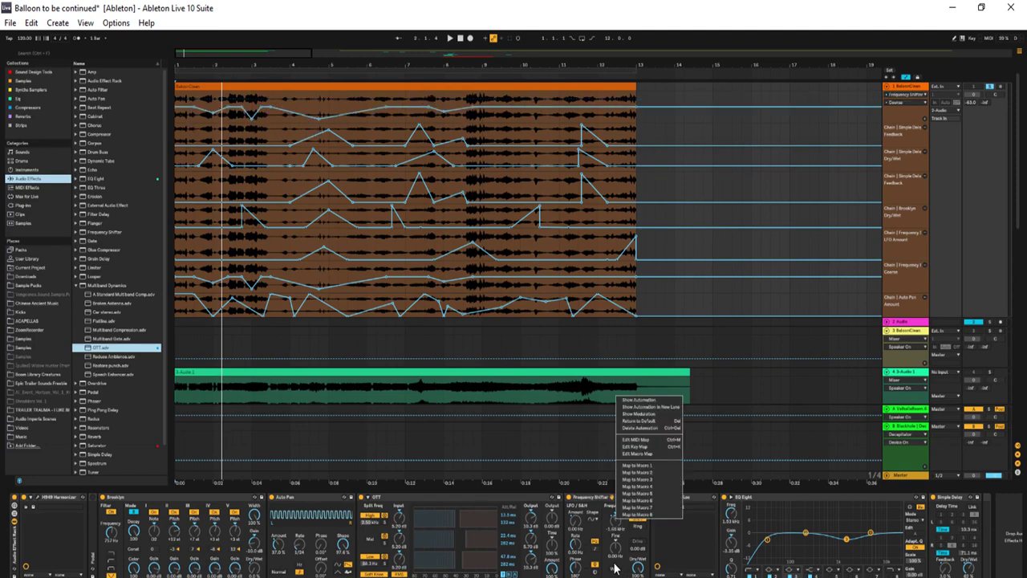
pyautogui.rightClick(576, 527)
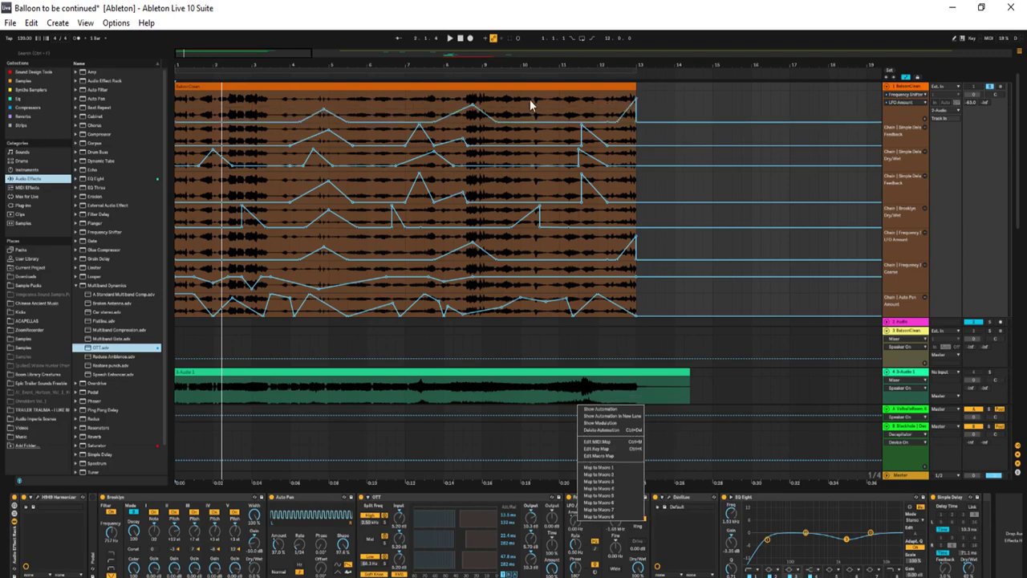
pyautogui.click(612, 73)
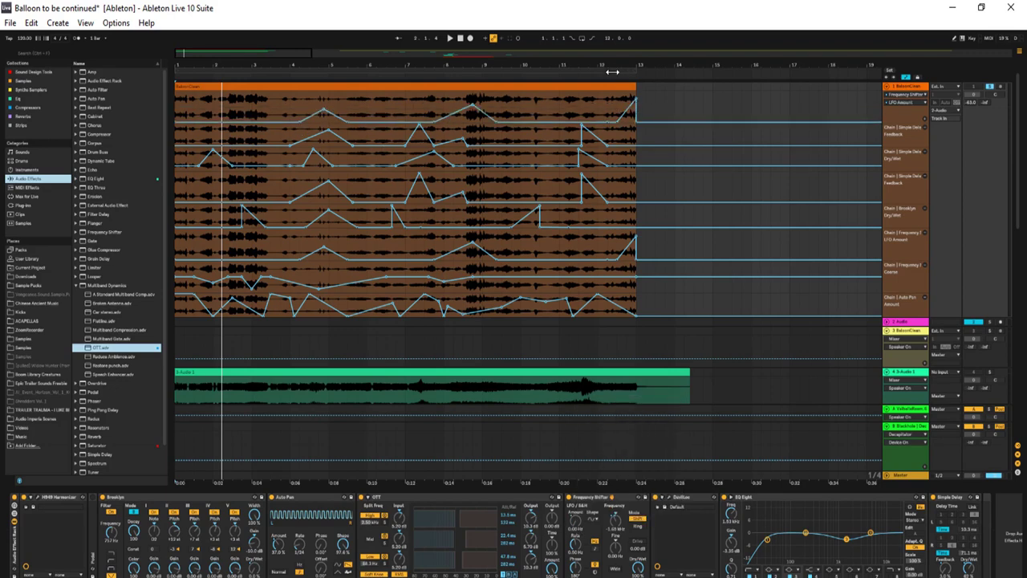
pyautogui.click(607, 77)
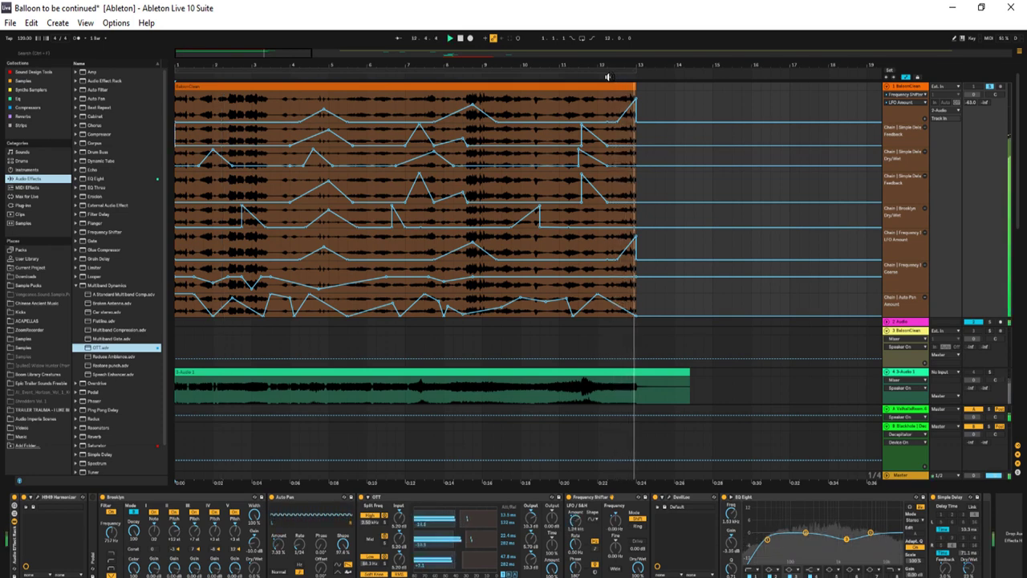
pyautogui.press('space')
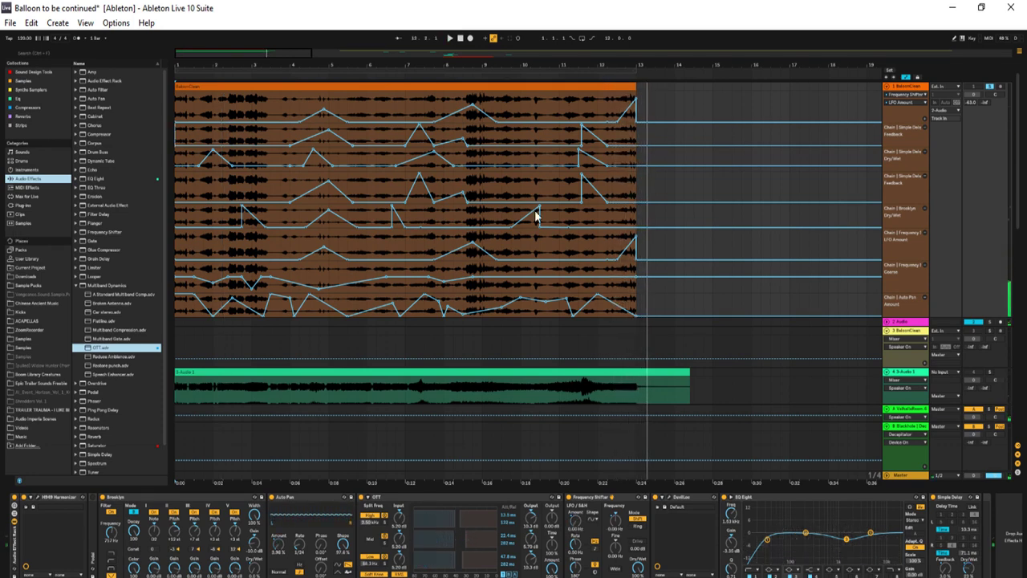
# Toggle the Frequency Shifter off and on, replaying the section just after bar 12 to compare the sound
pyautogui.click(569, 502)
pyautogui.press('space')
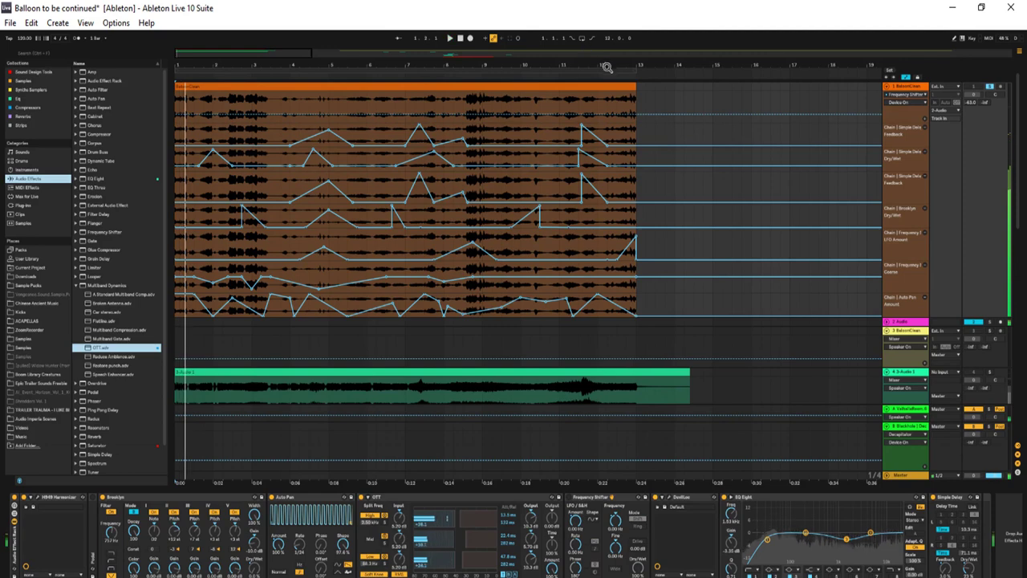
pyautogui.click(605, 74)
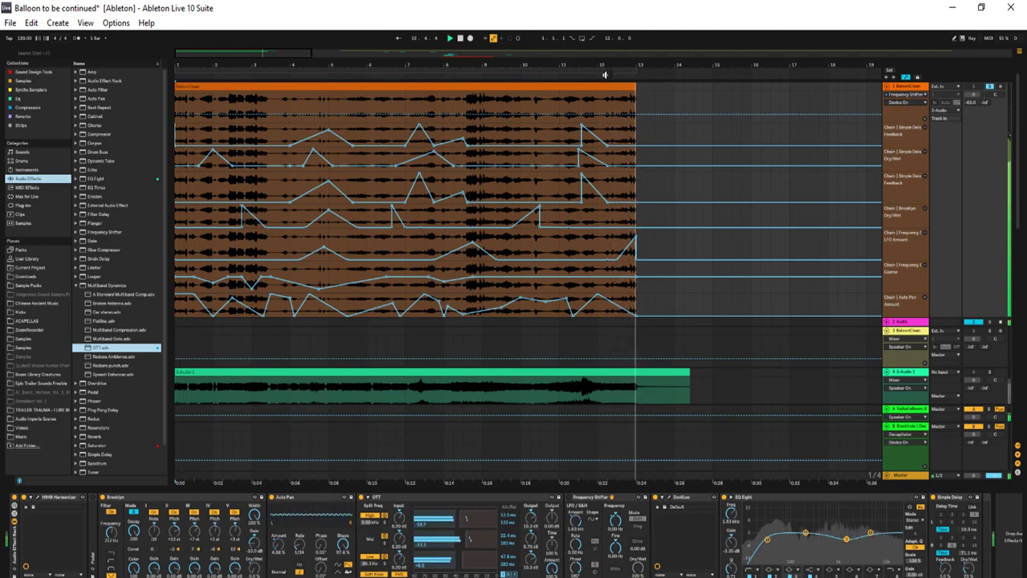
pyautogui.click(569, 496)
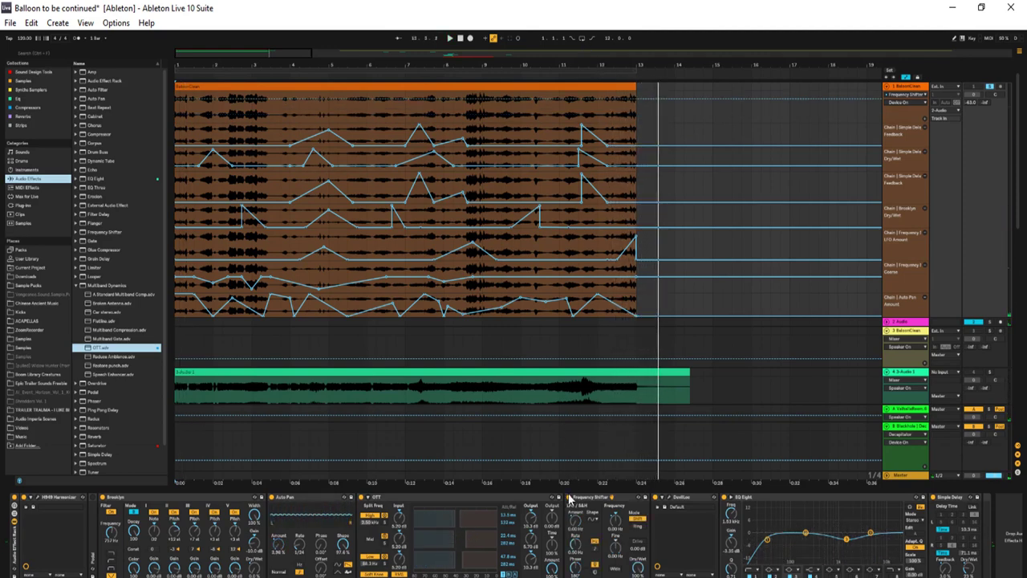
pyautogui.click(602, 75)
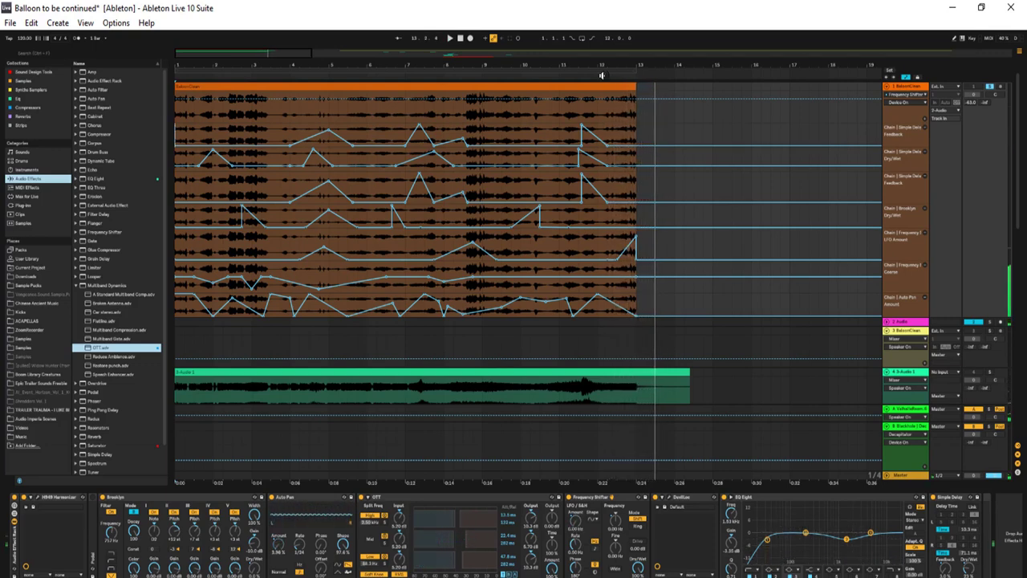
# Examine the DevilLoc plug-in's Crush and Crunch settings while playing the clip, and close its window
pyautogui.click(665, 497)
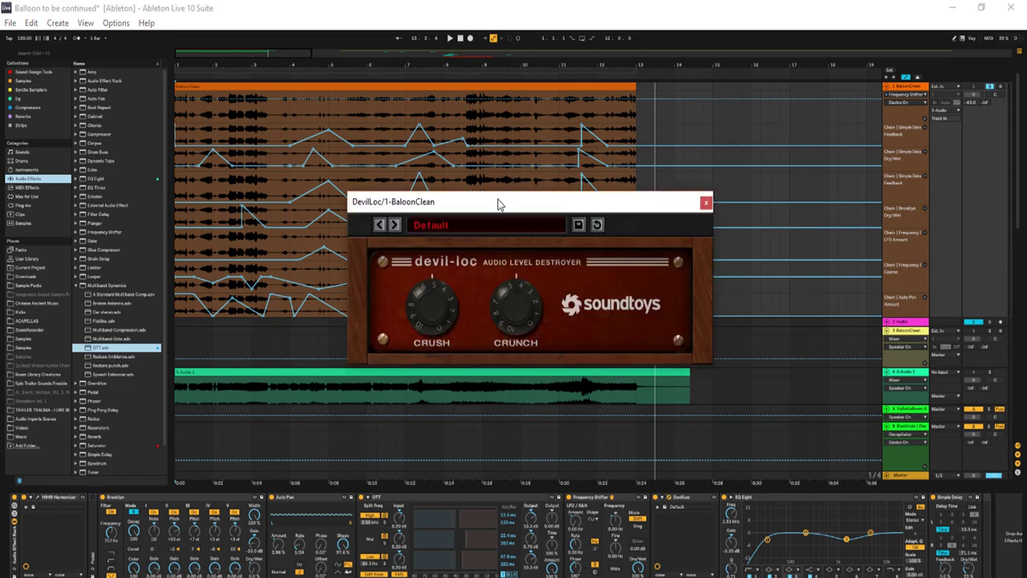
pyautogui.moveTo(497, 202); pyautogui.dragTo(565, 205)
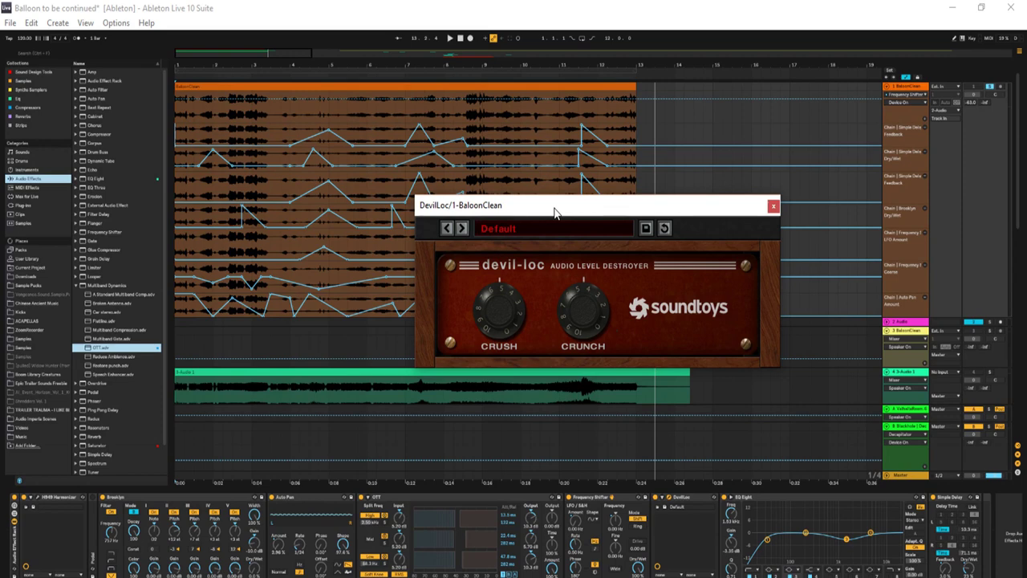
pyautogui.moveTo(592, 206); pyautogui.dragTo(539, 201)
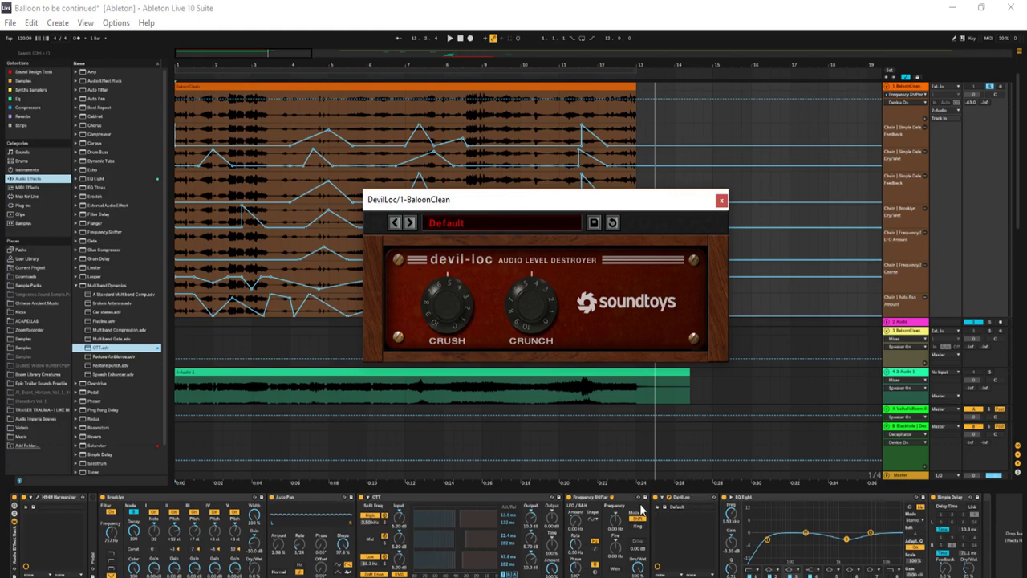
pyautogui.click(643, 437)
pyautogui.press('space')
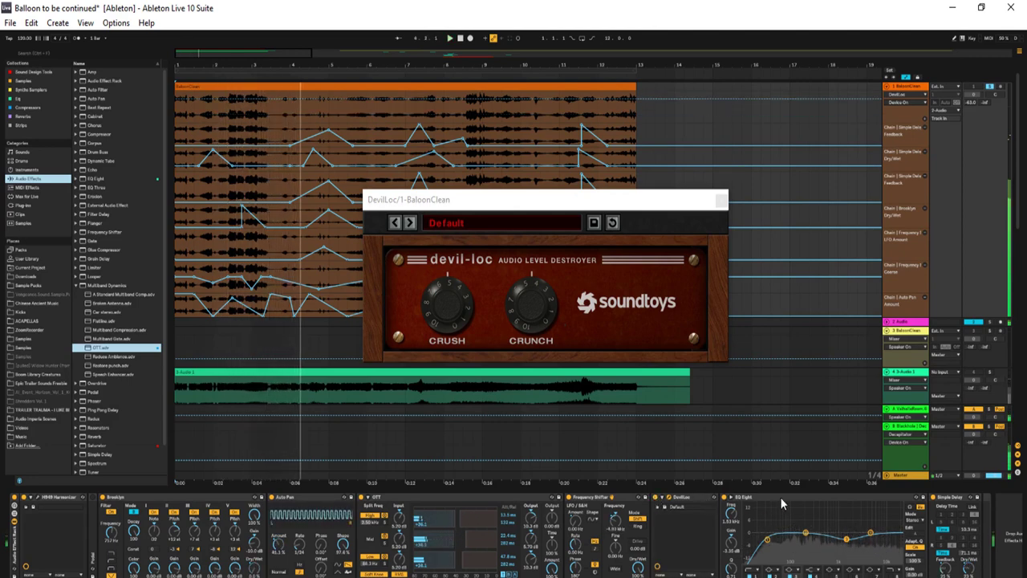
pyautogui.click(719, 201)
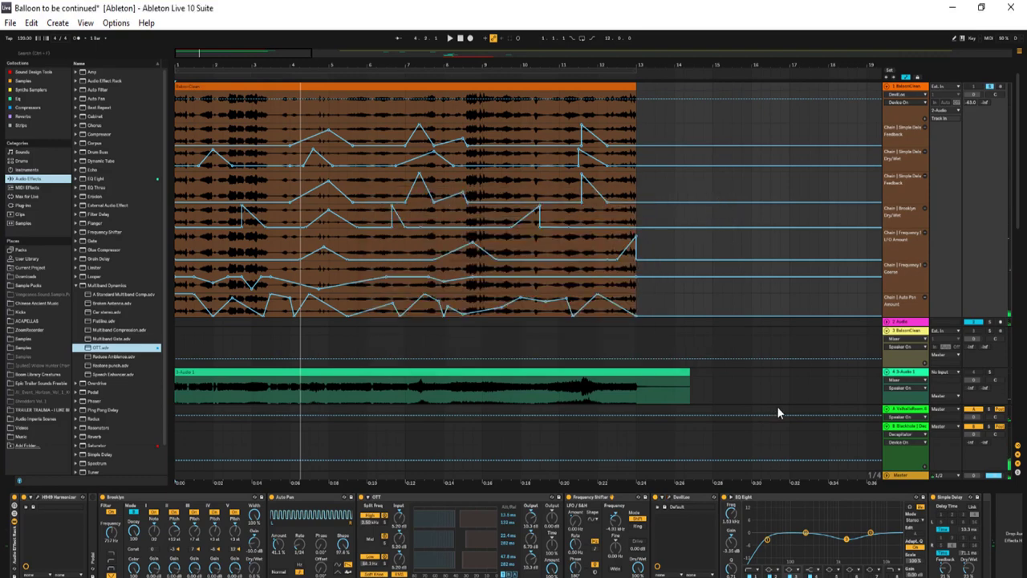
# Look at the EQ Eight curve and show the Simple Delay's Feedback and Dry/Wet automation on track 1
pyautogui.click(771, 499)
pyautogui.hscroll(1, 514, 535)
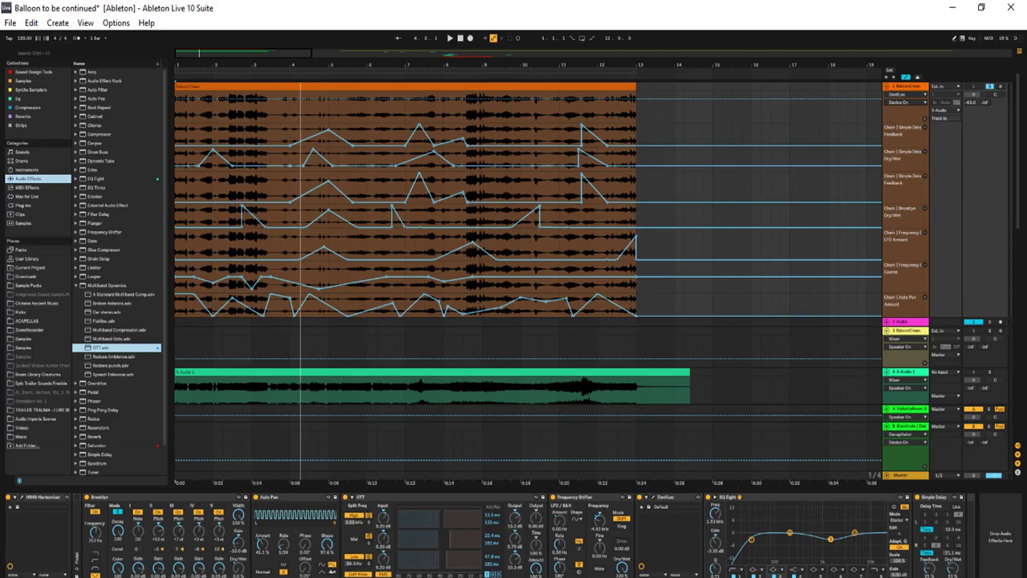
pyautogui.click(937, 499)
pyautogui.rightClick(929, 571)
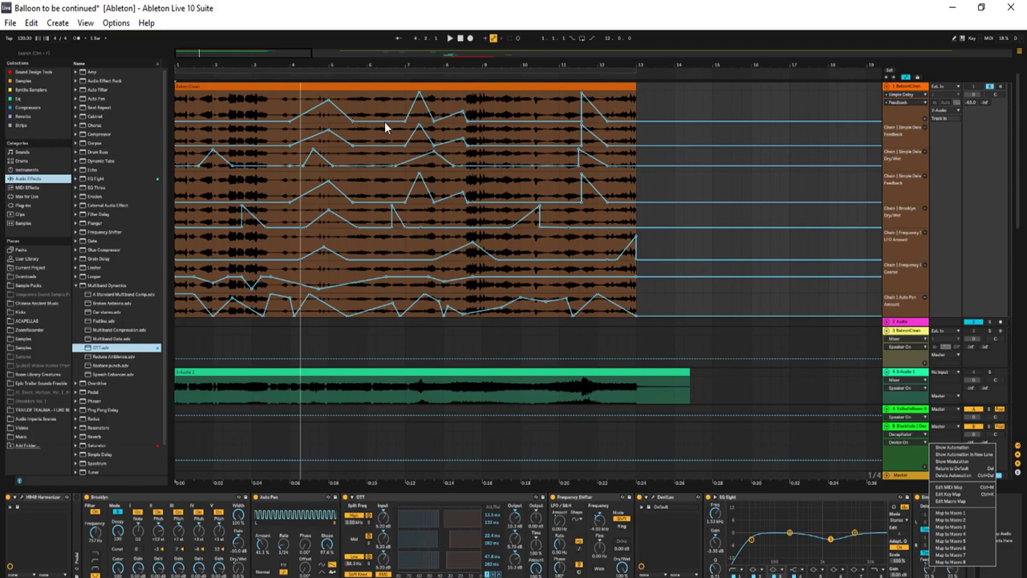
pyautogui.rightClick(953, 570)
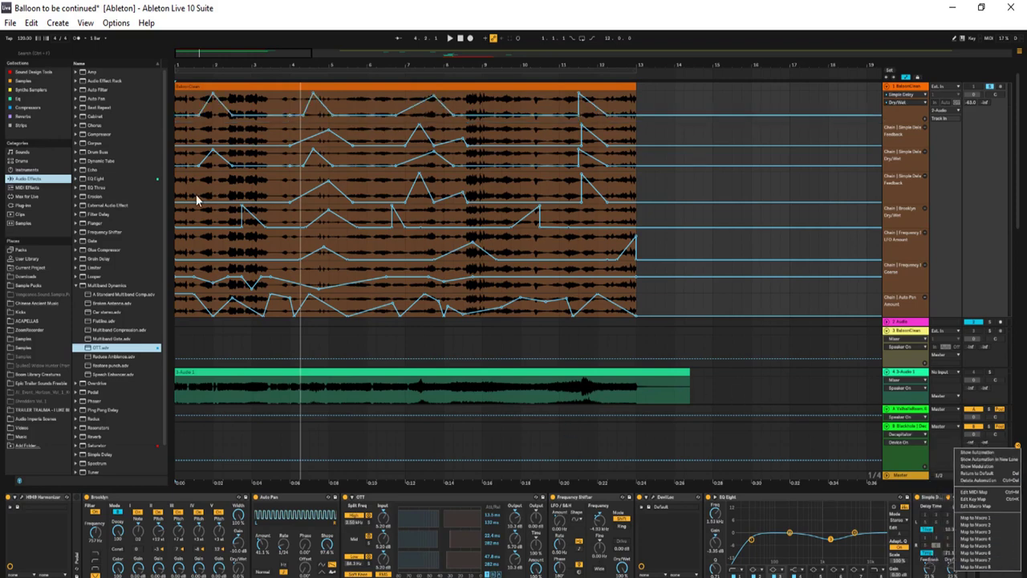
# Play the clip from the start and toggle the Simple Delay off and on to compare the sound
pyautogui.click(178, 180)
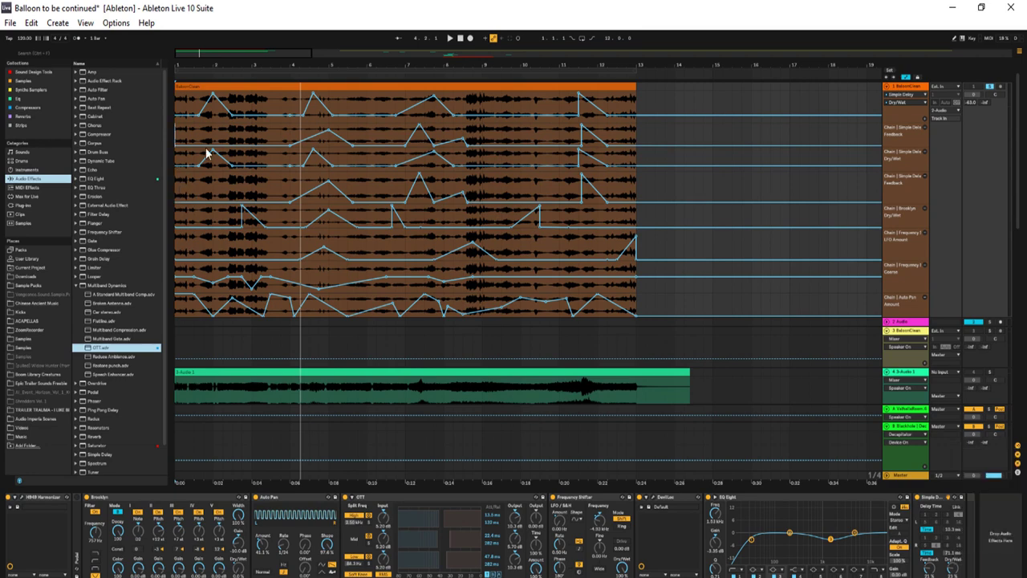
pyautogui.press('space')
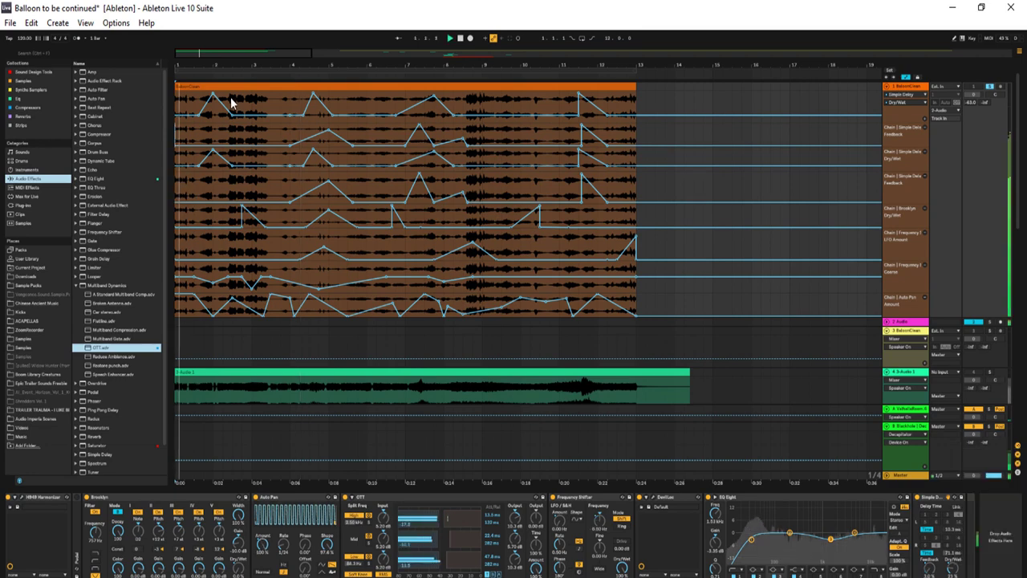
pyautogui.press('space')
pyautogui.click(919, 501)
pyautogui.press('space')
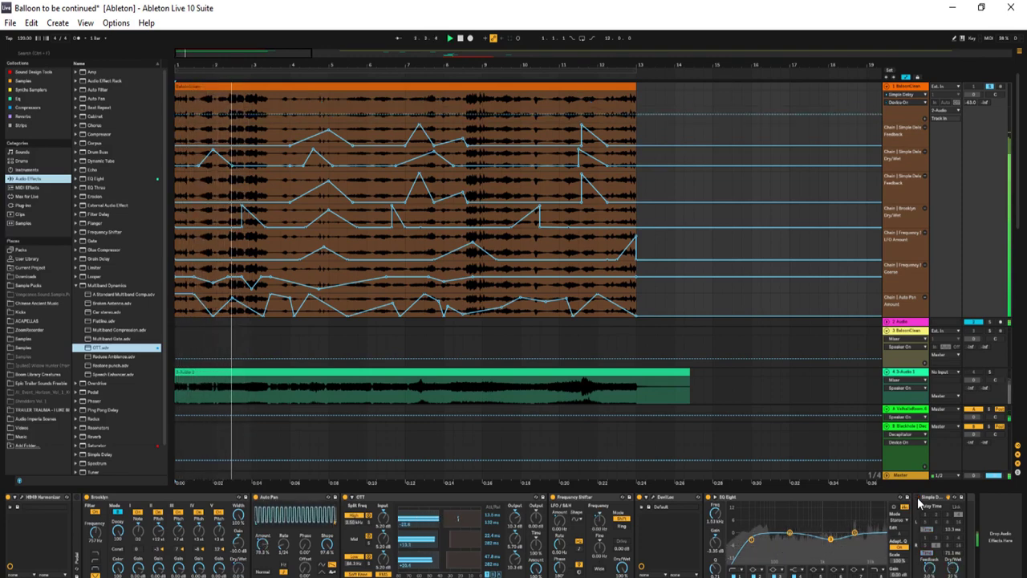
pyautogui.press('space')
pyautogui.press('space')
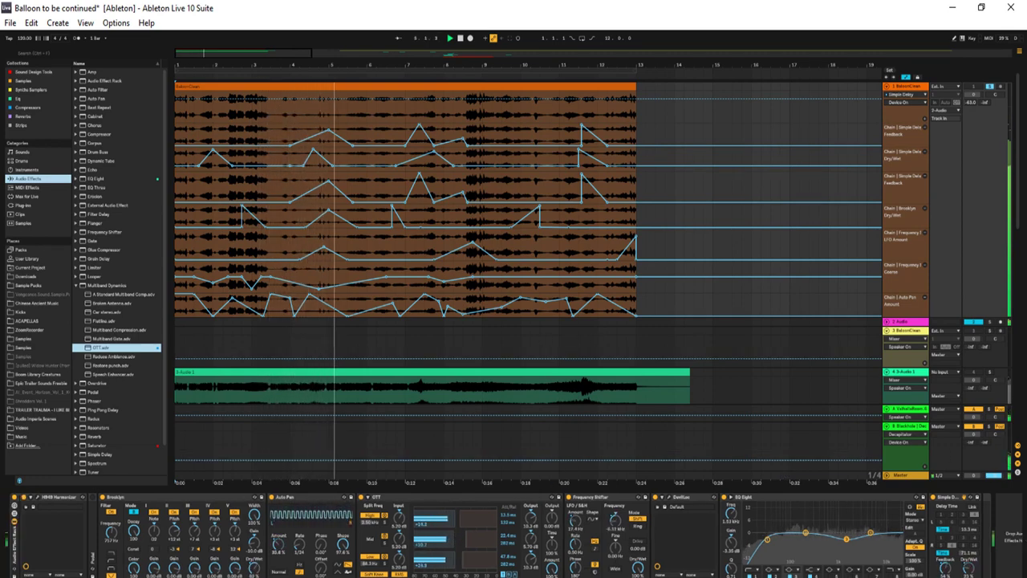
# Bypass and re-enable the whole Audio Effect Rack twice during playback to compare dry and processed sound
pyautogui.click(12, 501)
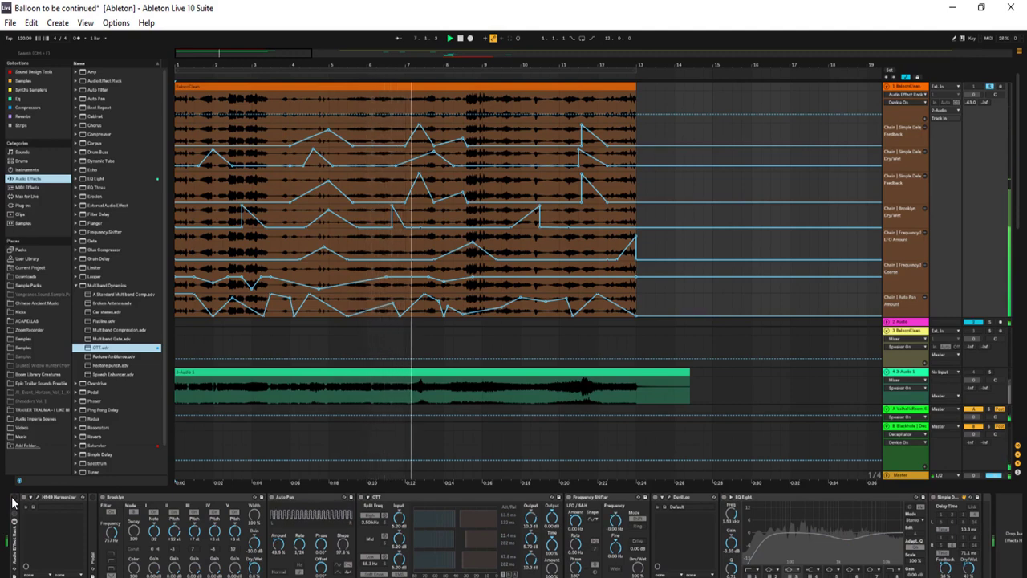
pyautogui.click(14, 498)
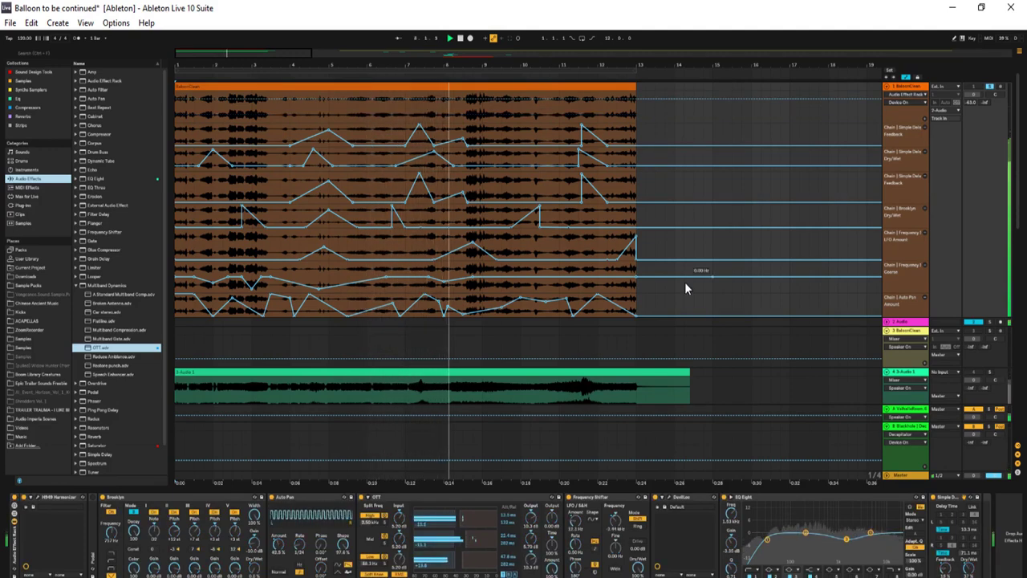
pyautogui.click(13, 498)
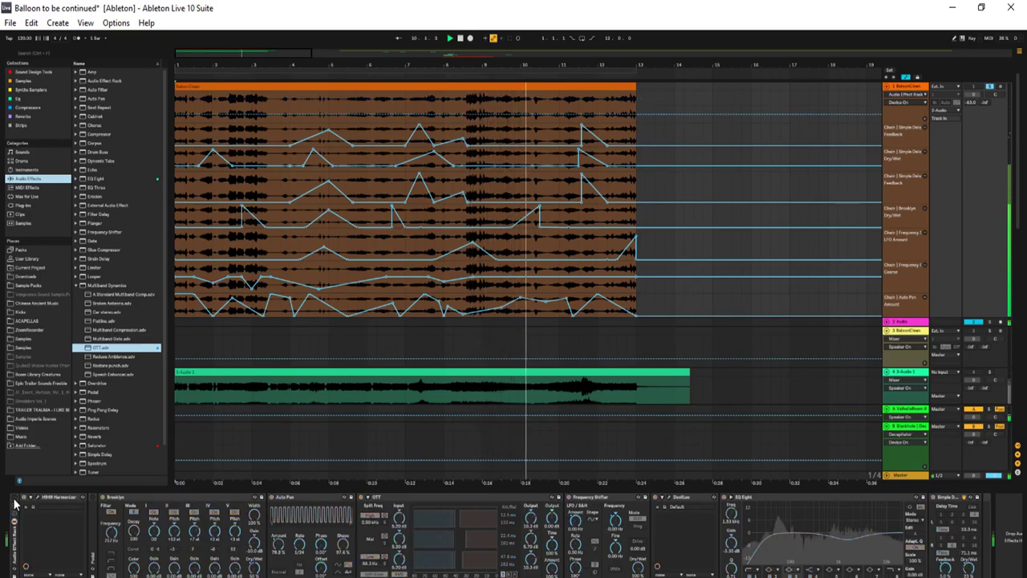
pyautogui.click(13, 498)
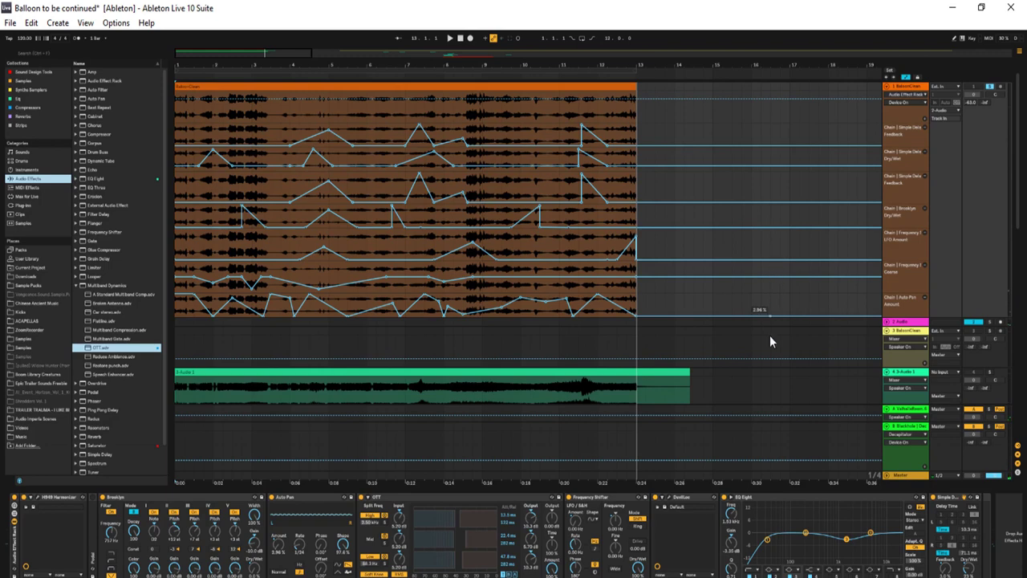
# Inspect the effect chains of audio tracks 4 and 5, folding track 5, and select the clip on track 4
pyautogui.moveTo(769, 341); pyautogui.dragTo(666, 361)
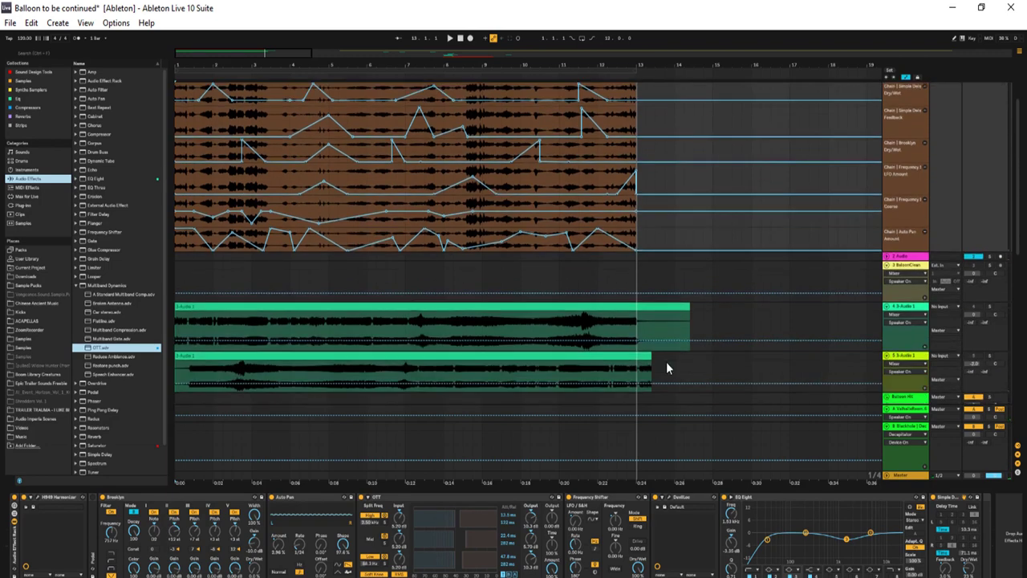
pyautogui.click(889, 366)
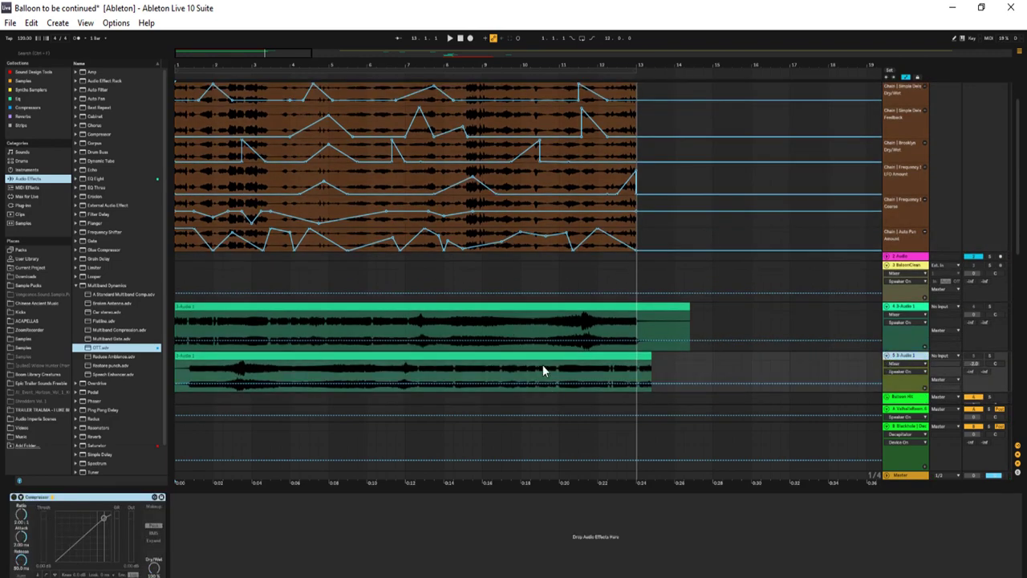
pyautogui.click(887, 356)
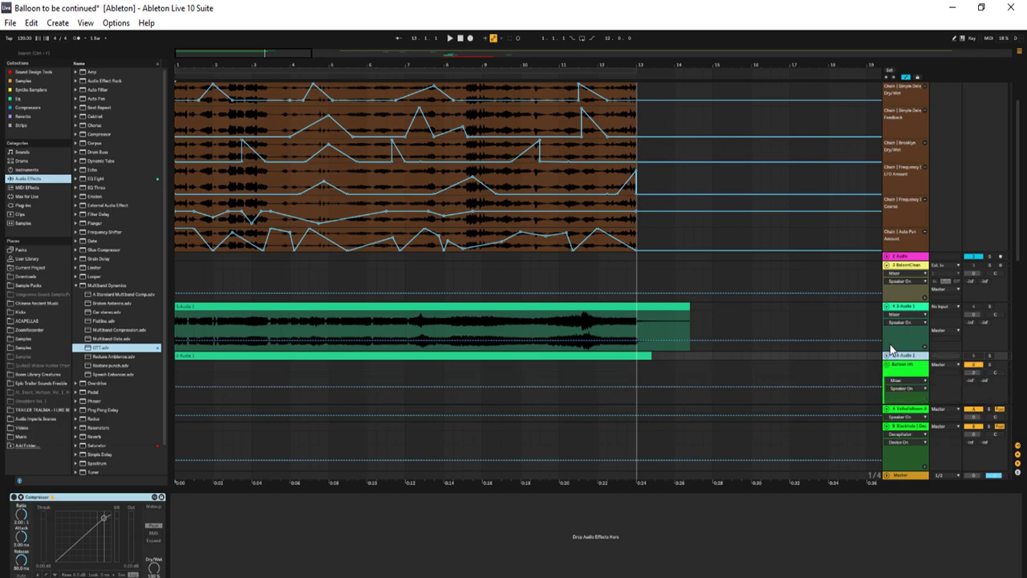
pyautogui.click(905, 310)
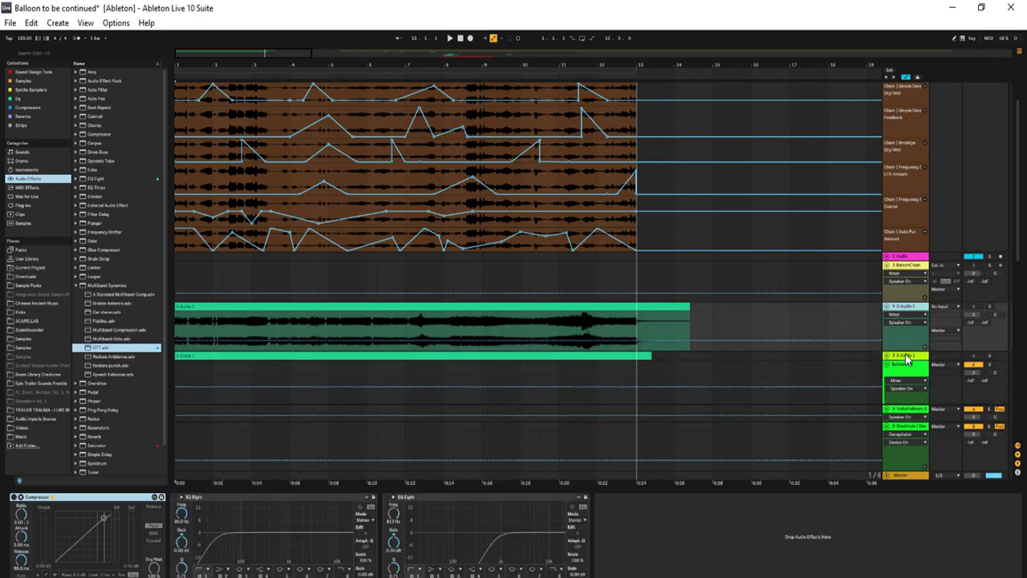
pyautogui.click(907, 358)
pyautogui.click(909, 311)
pyautogui.click(240, 309)
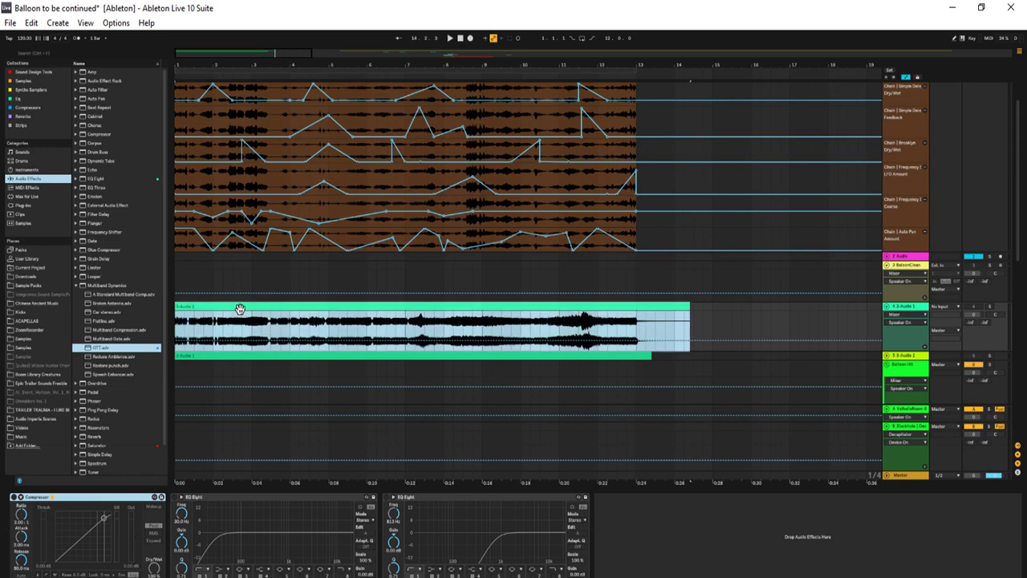
# Toggle track 4's solo and play the arrangement from the start to hear its recorded clip
pyautogui.click(990, 306)
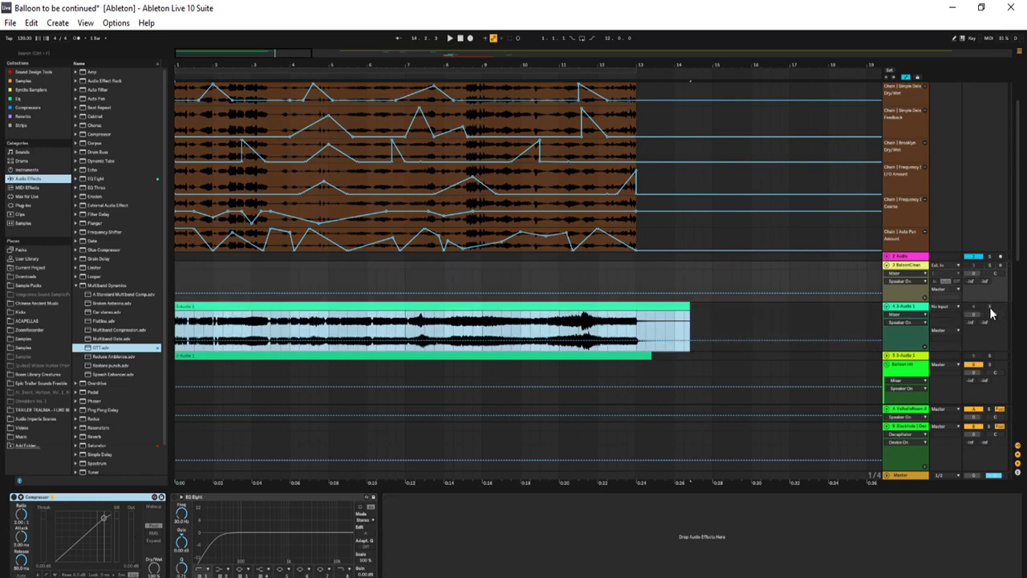
pyautogui.press('space')
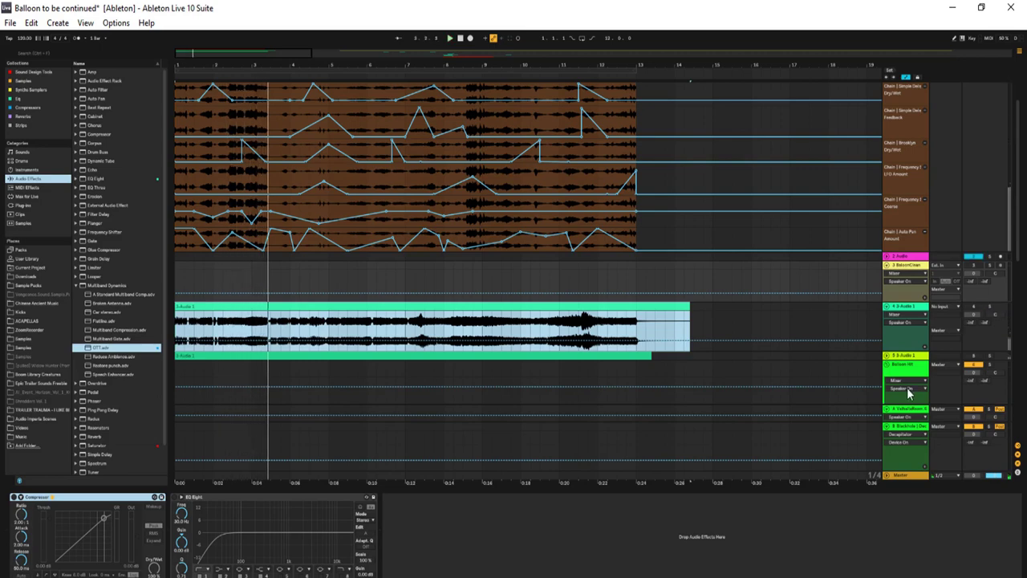
pyautogui.hotkey('ctrl', 'z')
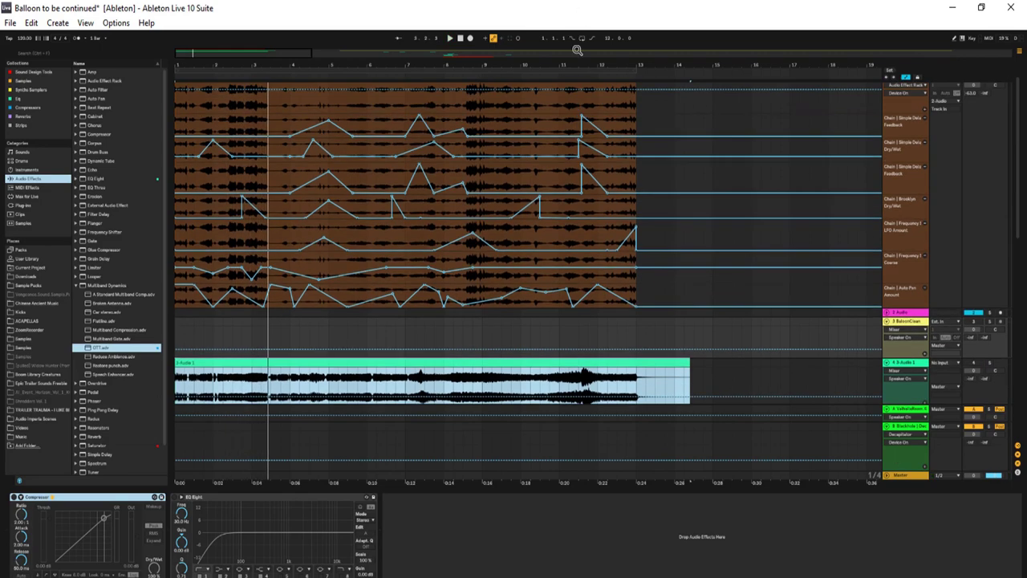
pyautogui.scroll(1, 706, 124)
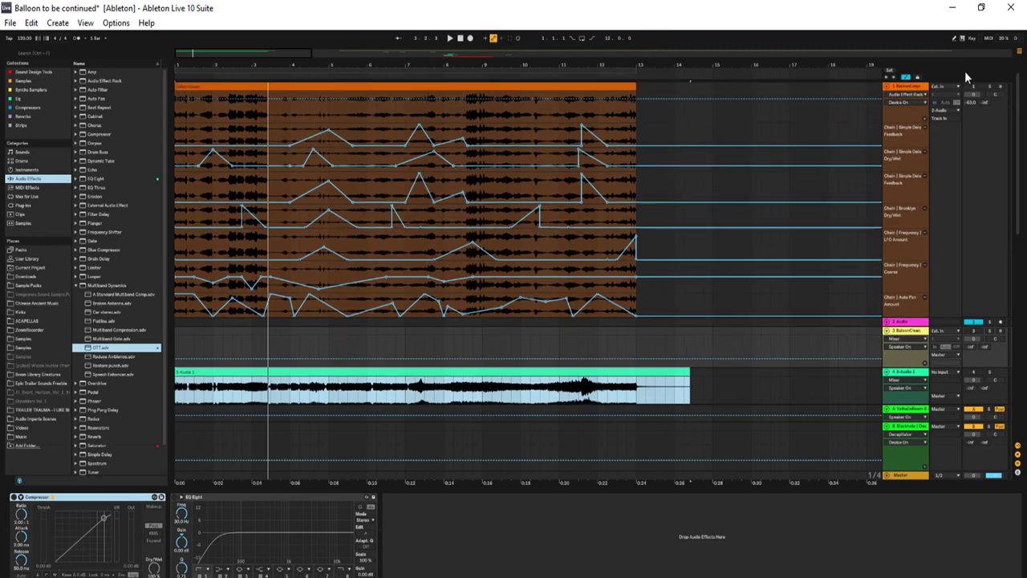
# Fold track 1 and look over the clips on the tracks inside the Balloon Hit group
pyautogui.click(888, 90)
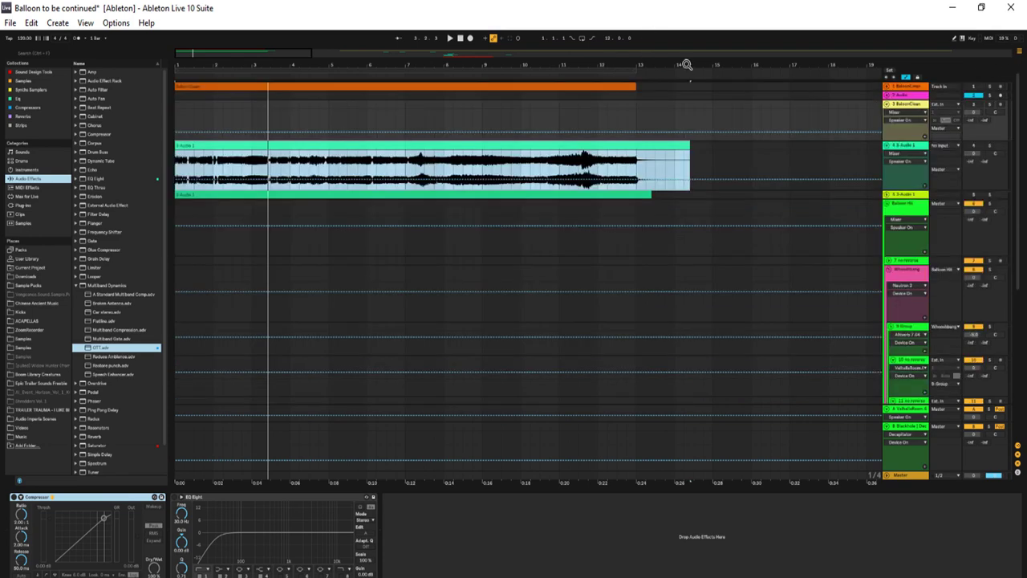
pyautogui.moveTo(687, 67); pyautogui.dragTo(687, 48)
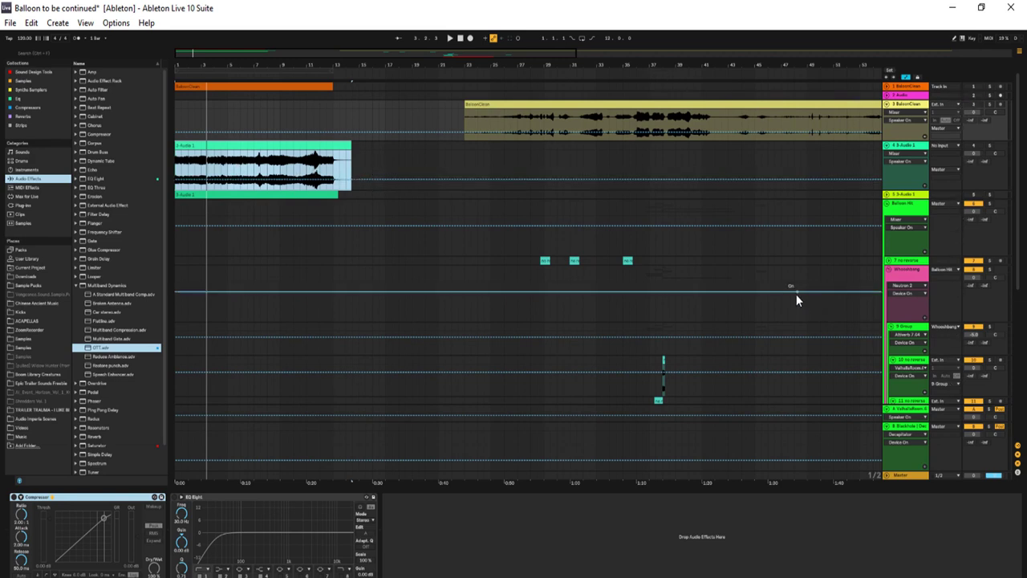
pyautogui.scroll(-2, 791, 297)
pyautogui.scroll(2, 779, 294)
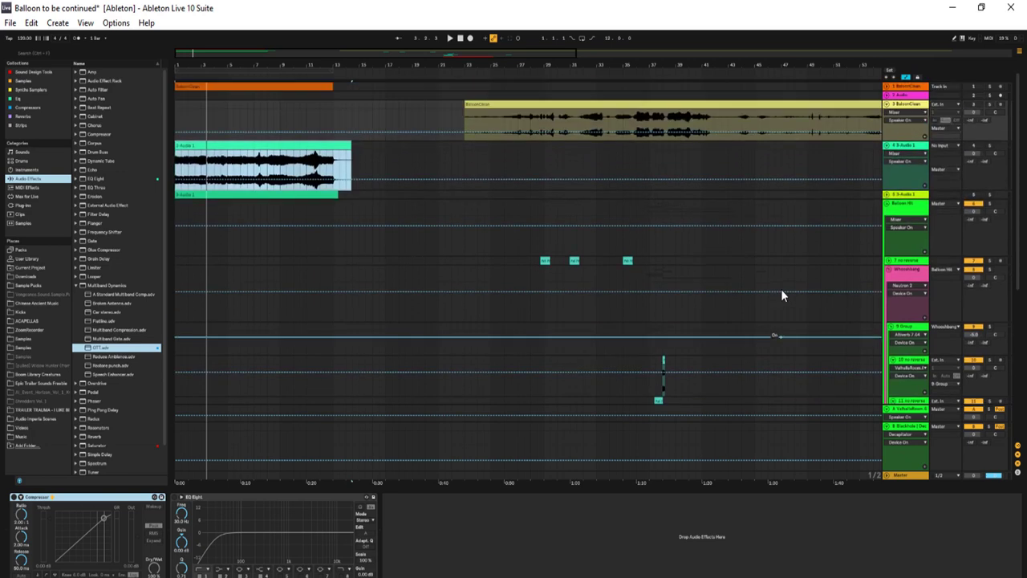
pyautogui.scroll(-2, 732, 294)
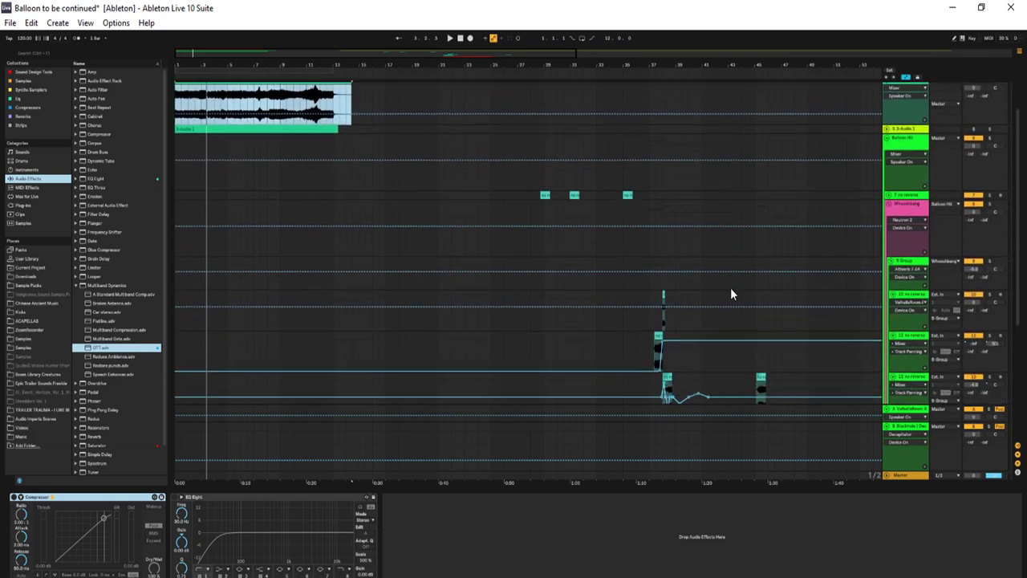
# Play the three short clips on track 7 one after another
pyautogui.click(544, 195)
pyautogui.press('space')
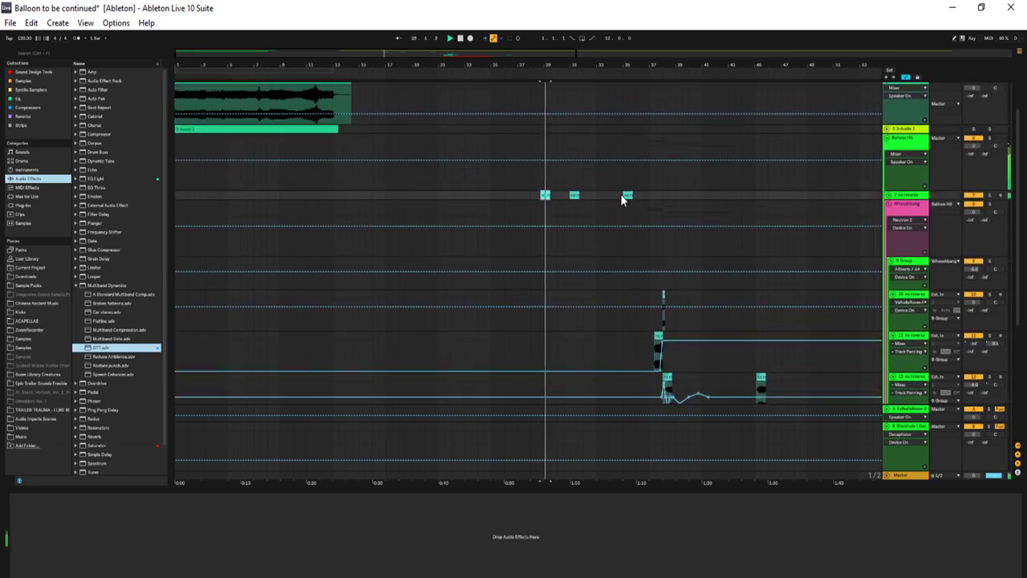
pyautogui.click(574, 195)
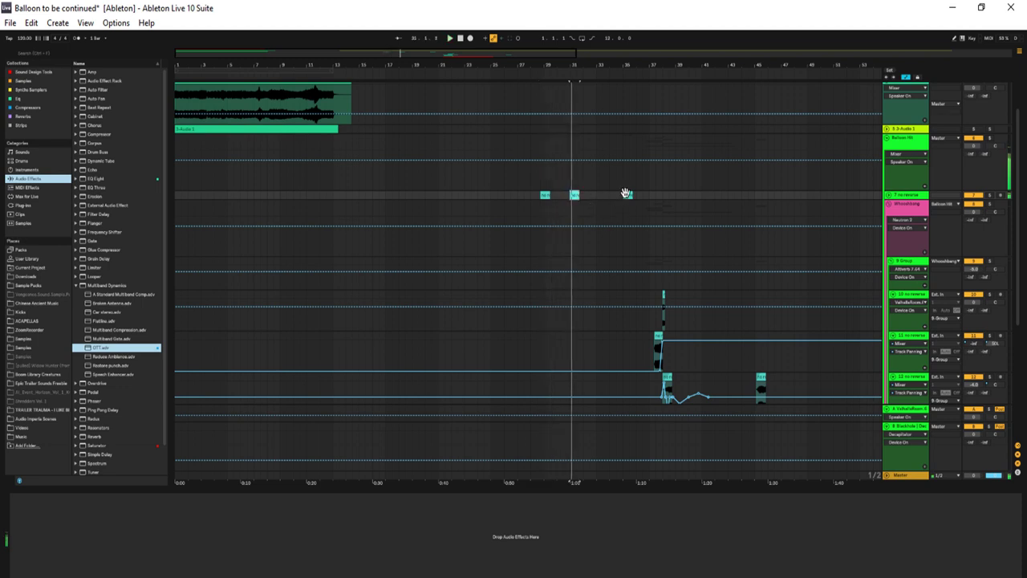
pyautogui.click(628, 195)
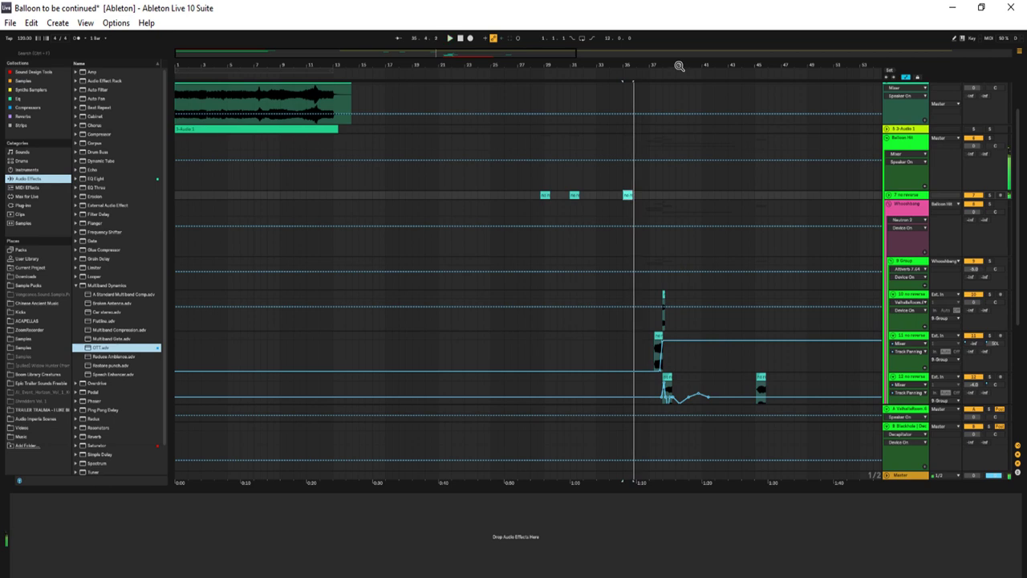
# Group all effects on track 10, from Simple Delay through ValhallaRoom, into a single rack
pyautogui.moveTo(679, 66); pyautogui.dragTo(840, 65)
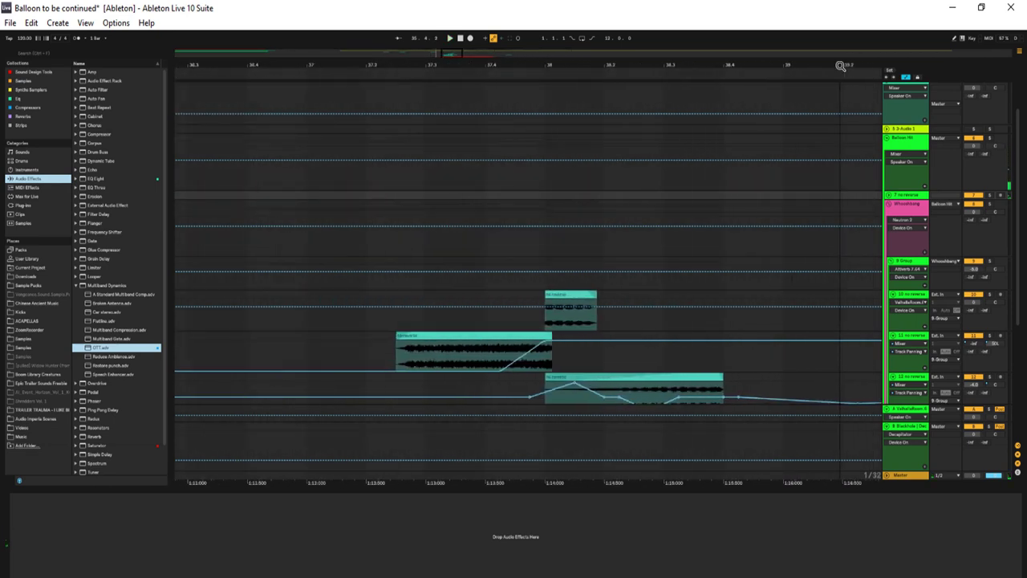
pyautogui.click(561, 294)
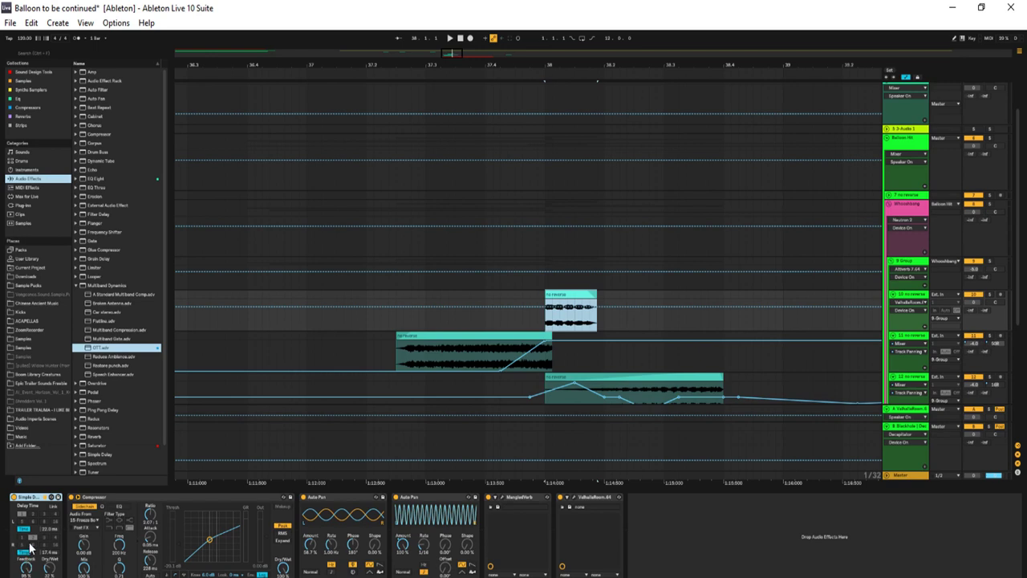
pyautogui.click(591, 496)
pyautogui.keyDown('shift'); pyautogui.click(27, 502); pyautogui.keyUp('shift')
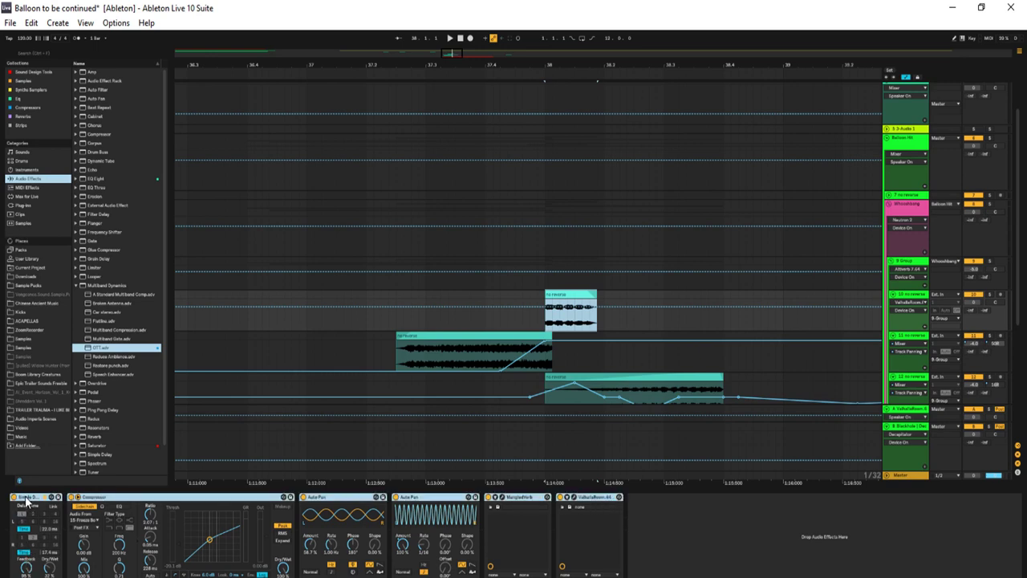
pyautogui.rightClick(27, 502)
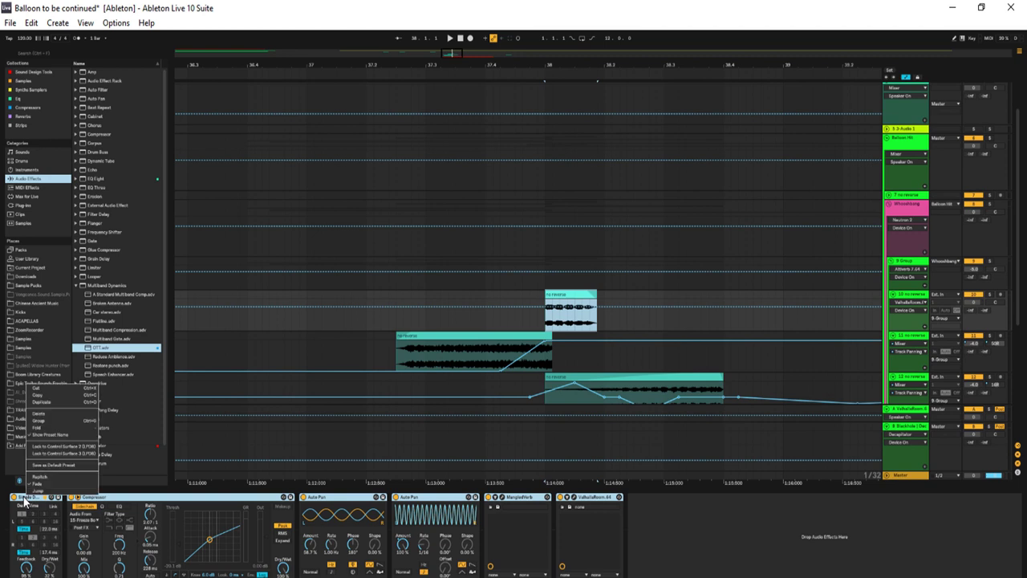
pyautogui.click(38, 420)
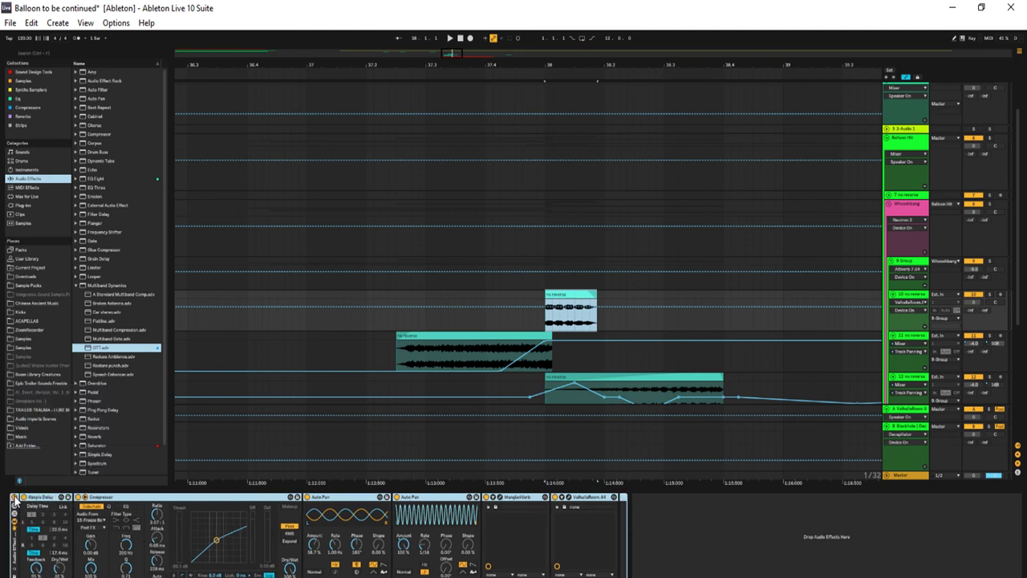
# Bypass the new effect rack, solo track 10 and play its clip dry
pyautogui.press('space')
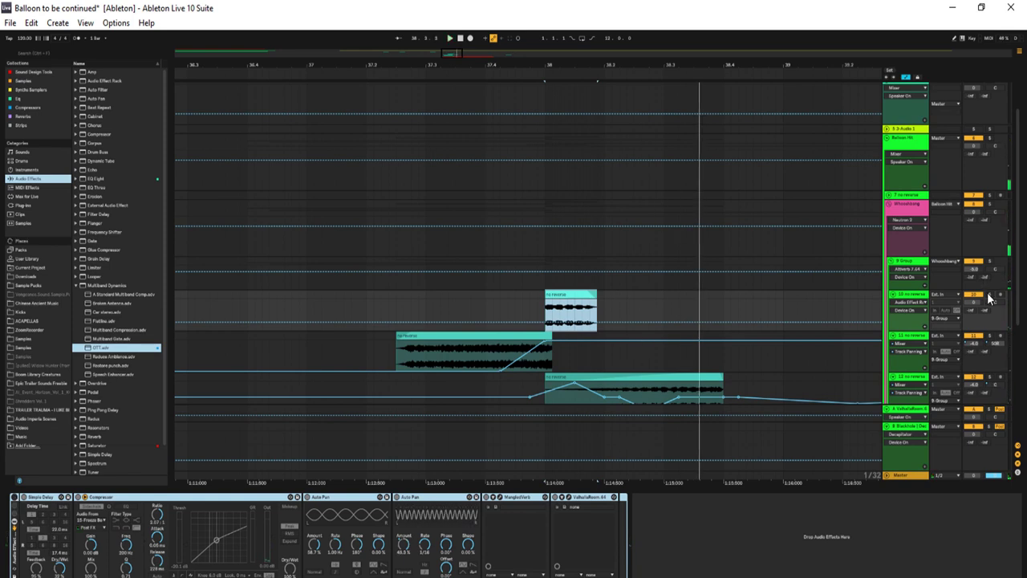
pyautogui.press('space')
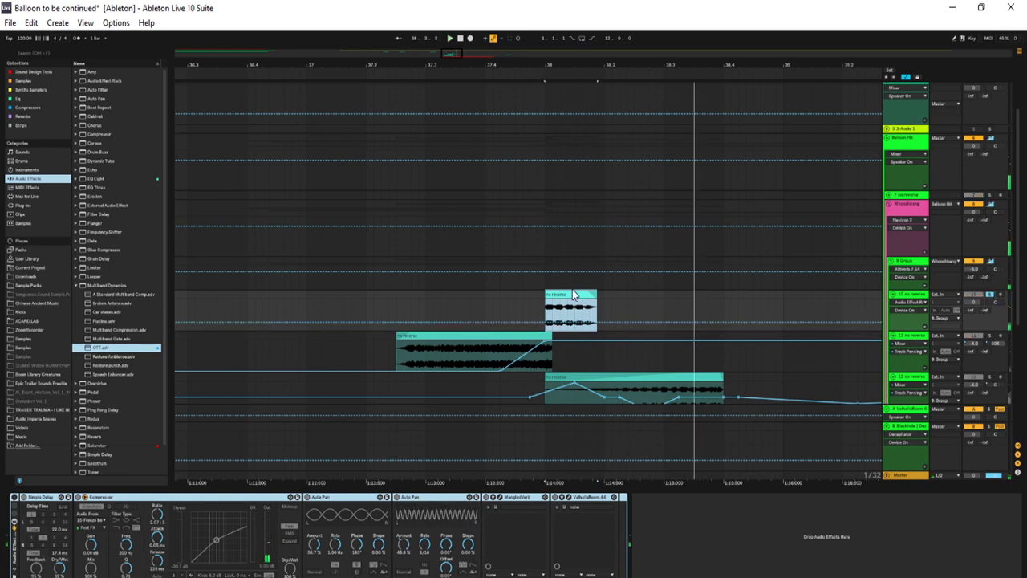
pyautogui.press('space')
pyautogui.press('space')
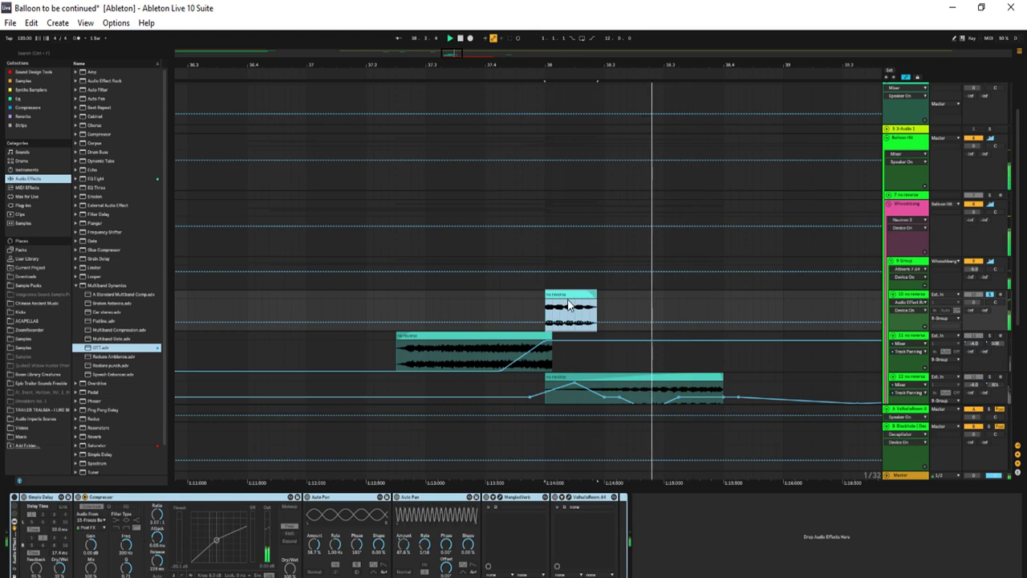
# Open the sample settings of track 10's clip and replay it several times while examining its Transpose setting
pyautogui.click(568, 304)
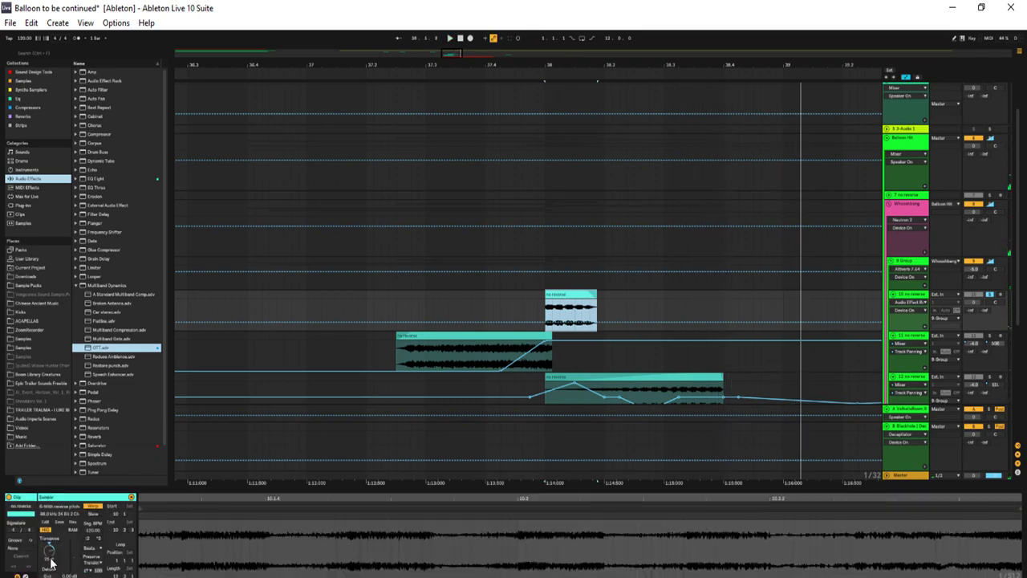
pyautogui.press('space')
pyautogui.press('space')
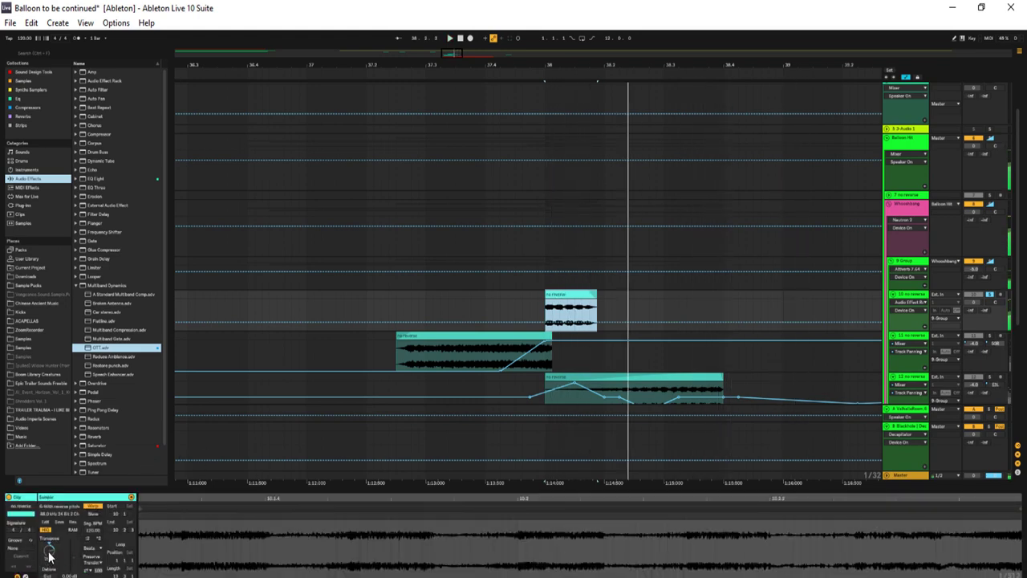
pyautogui.press('space')
pyautogui.press('space')
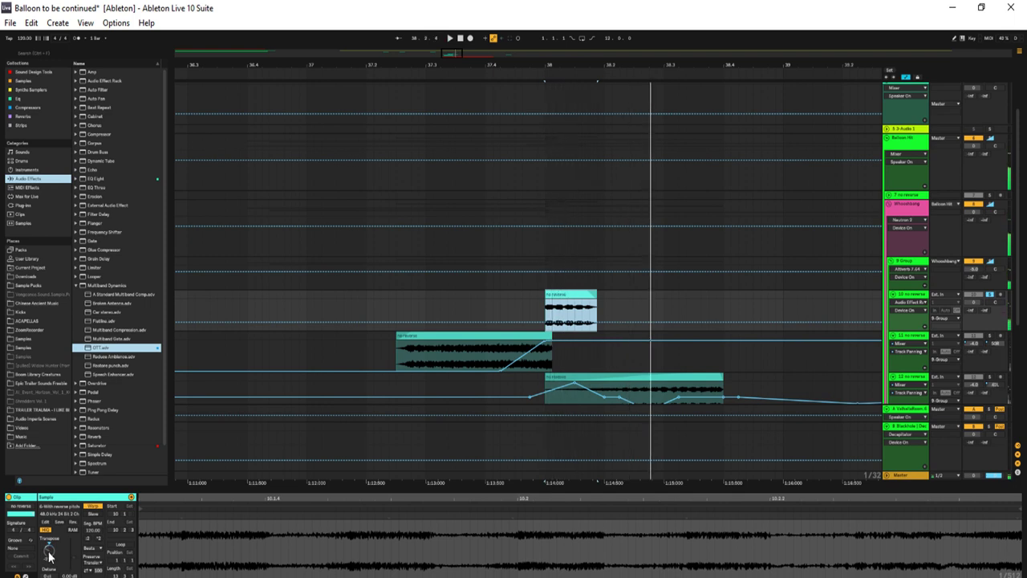
pyautogui.press('space')
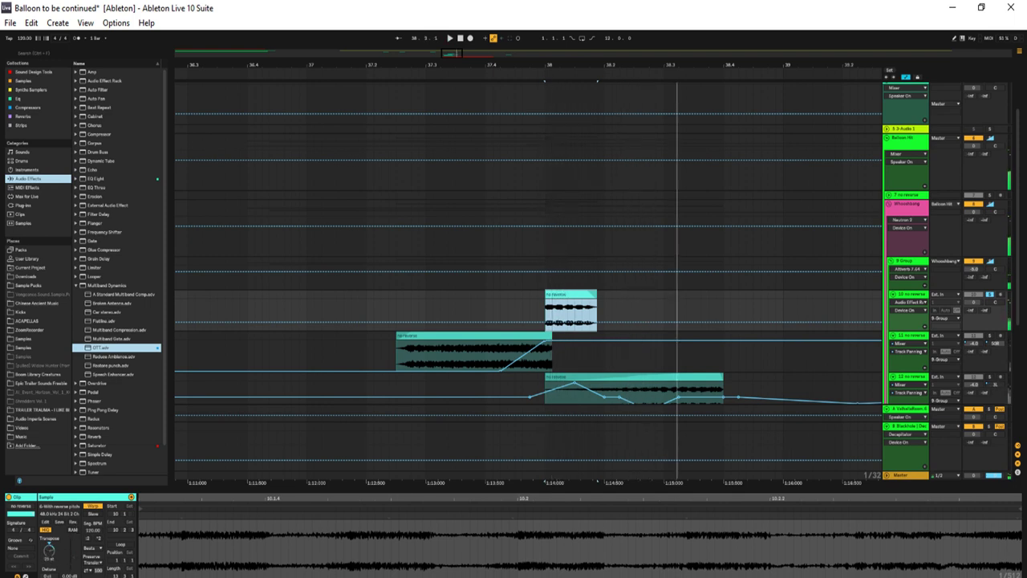
# Re-enable track 10's effect rack and play the clip with all its effects
pyautogui.hotkey('shift', 'Tab')
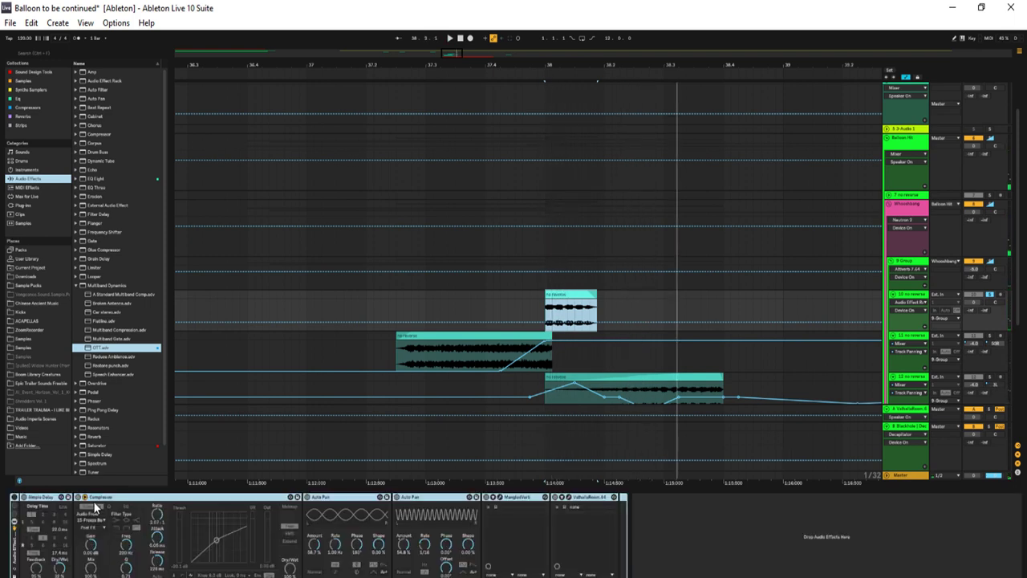
pyautogui.click(15, 499)
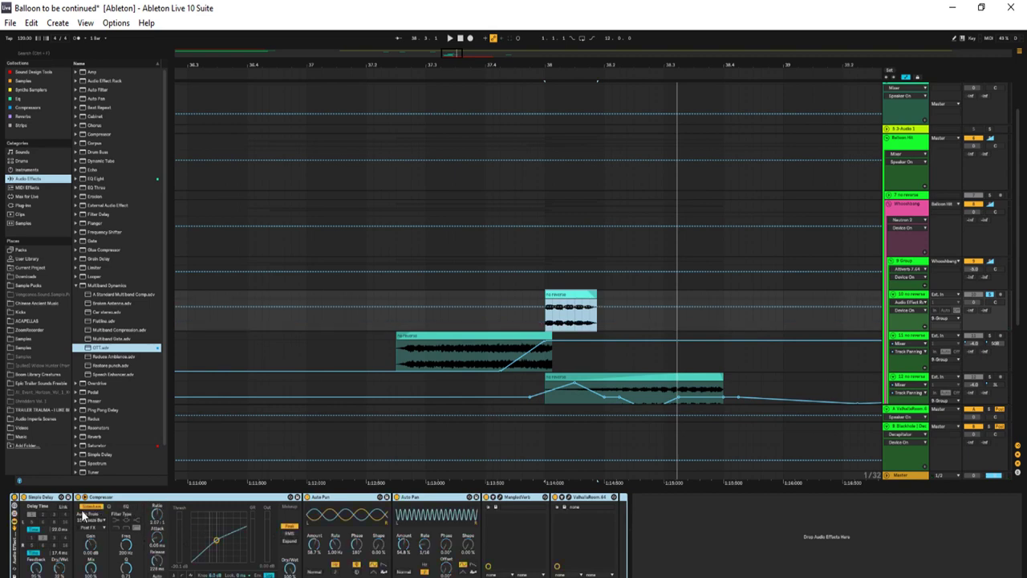
pyautogui.scroll(-8, 438, 250)
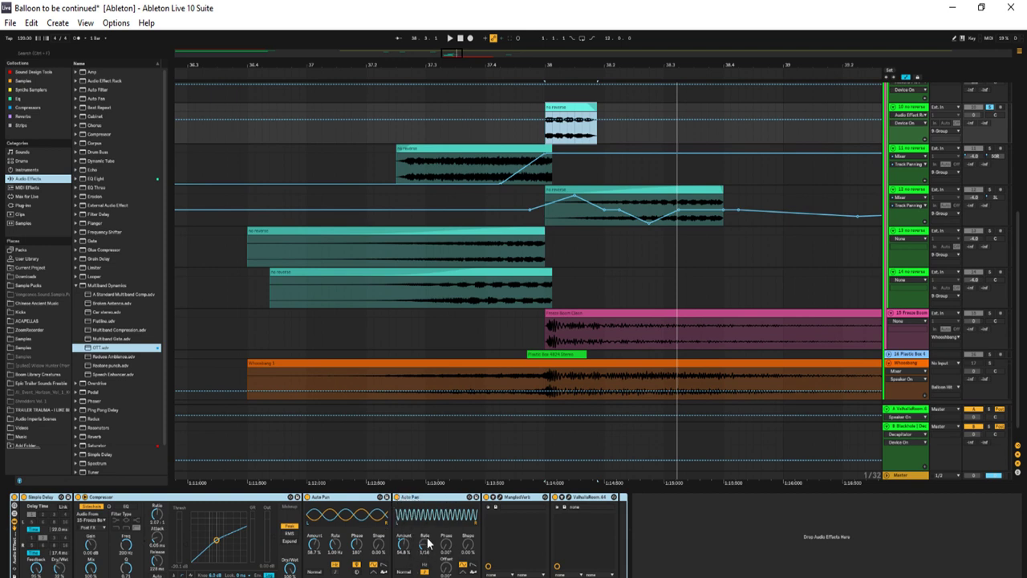
pyautogui.press('space')
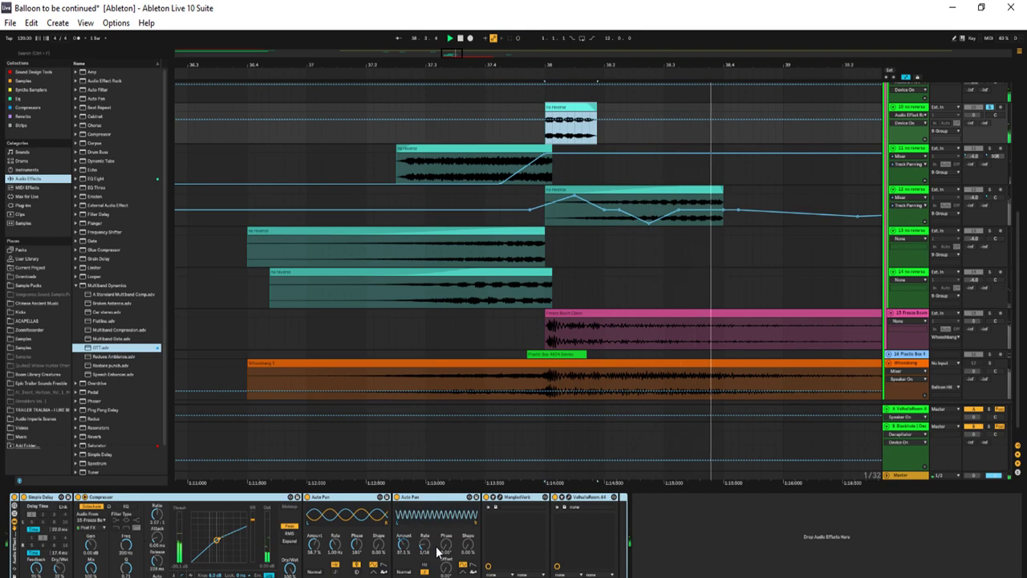
# Bypass the ValhallaRoom and MangledVerb reverbs on track 10, play the clip without them, and re-enable both to compare
pyautogui.click(557, 499)
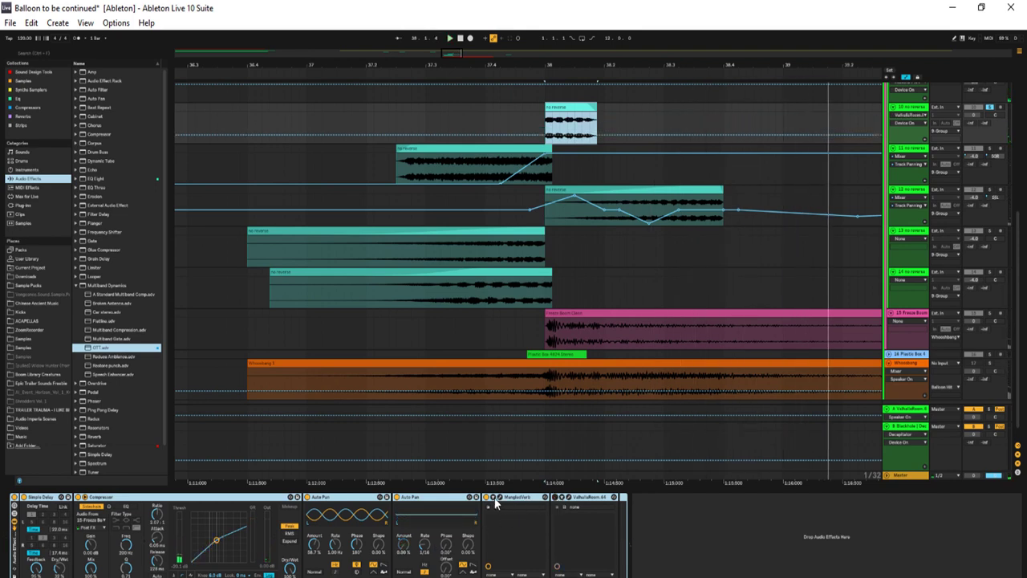
pyautogui.click(485, 499)
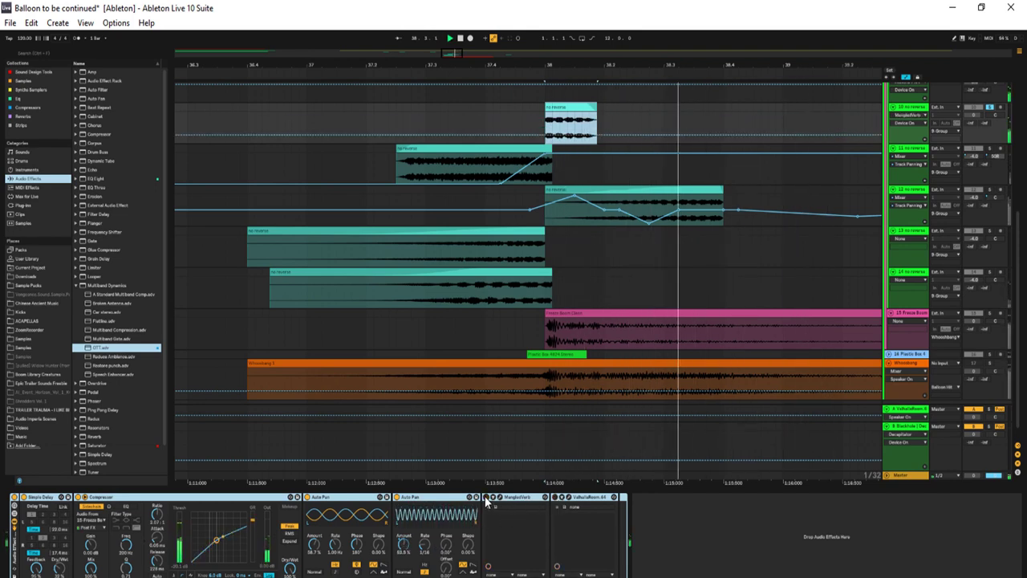
pyautogui.click(25, 499)
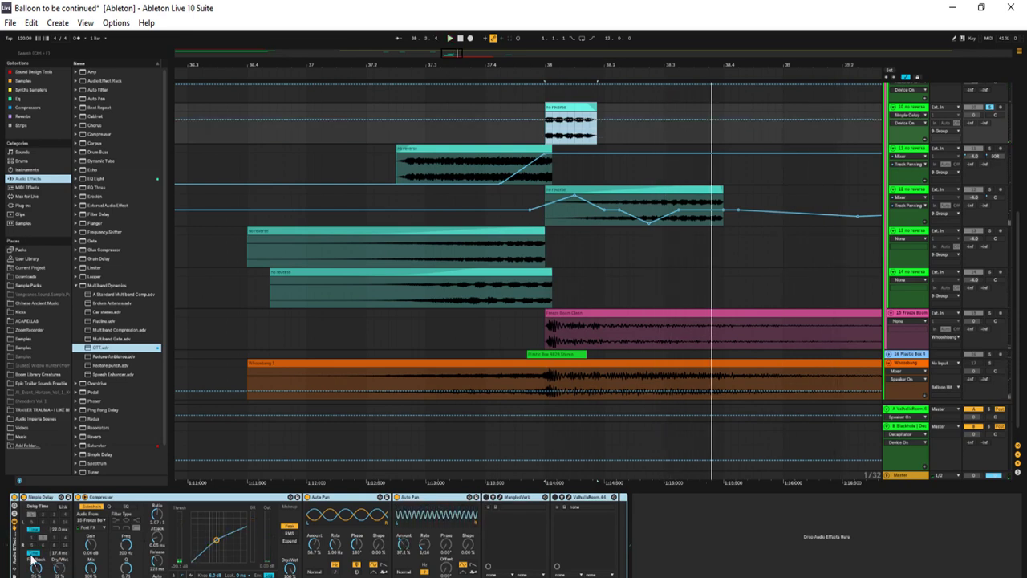
pyautogui.press('space')
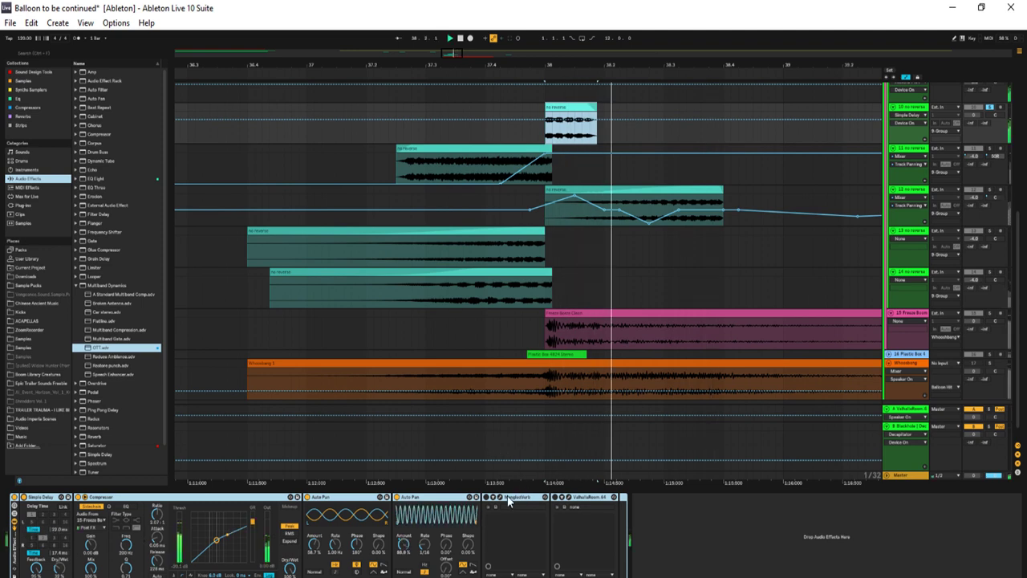
pyautogui.click(556, 500)
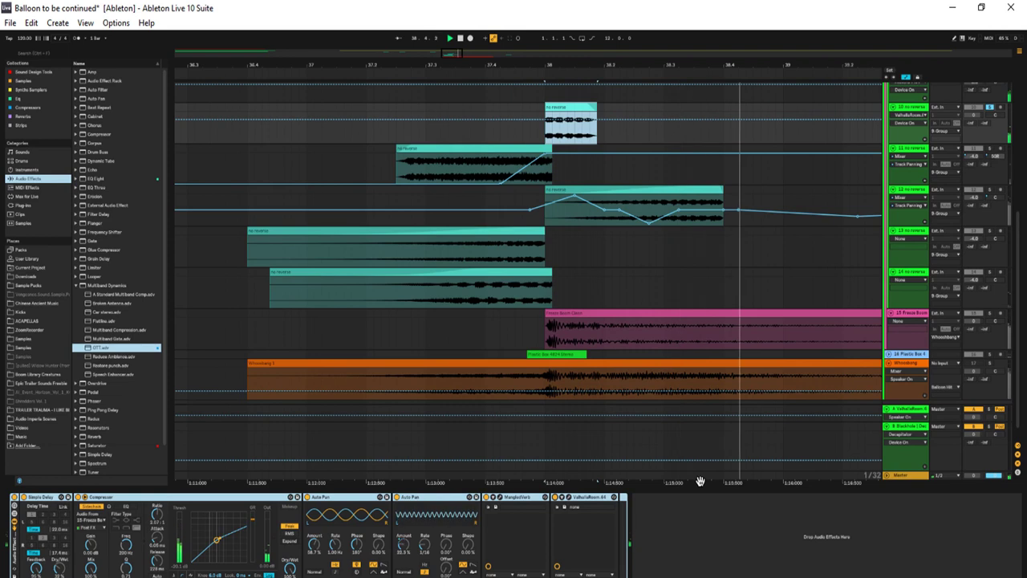
pyautogui.press('space')
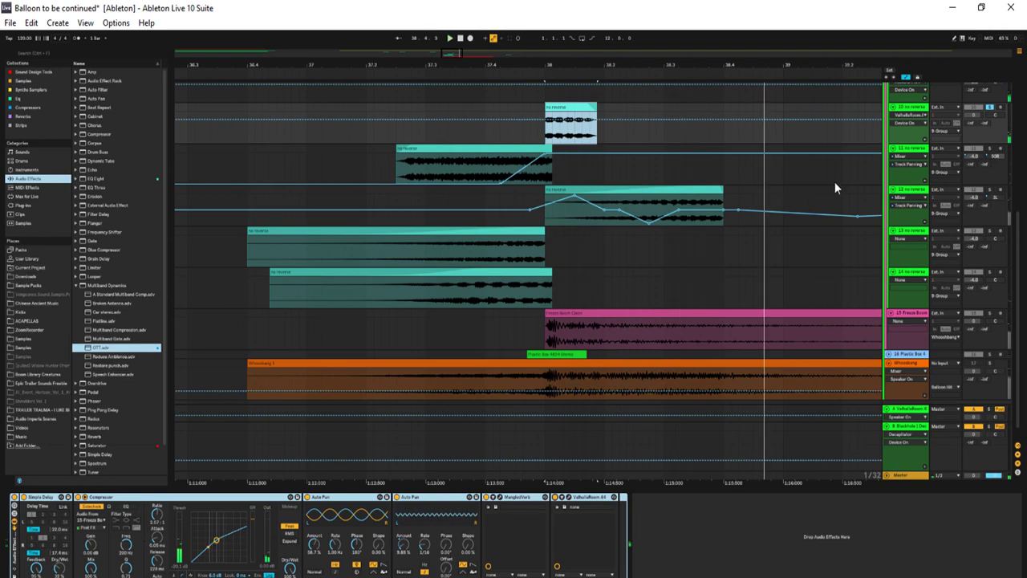
# Open track 10's clip and examine which part of the full balloon recording it uses
pyautogui.doubleClick(565, 108)
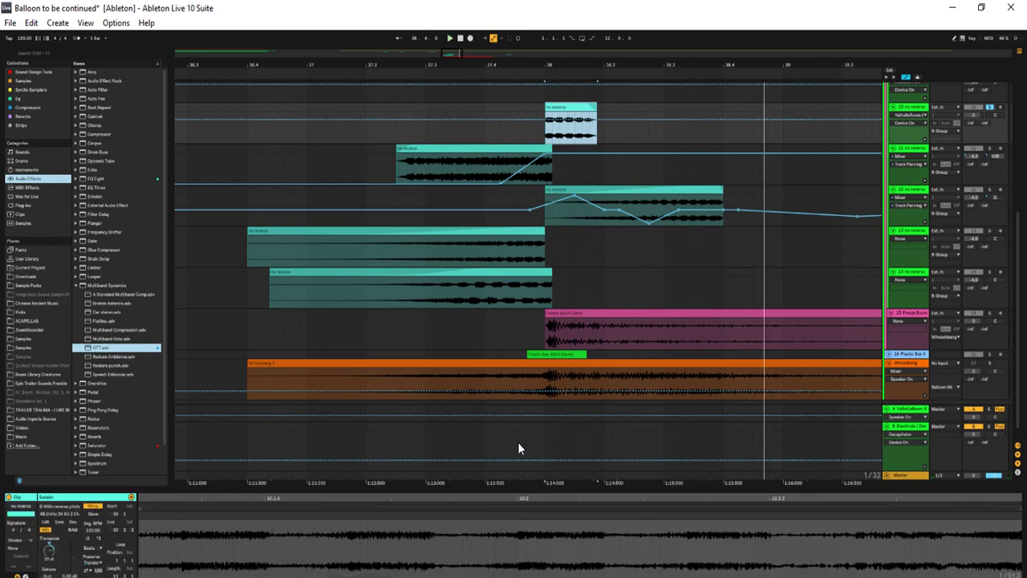
pyautogui.moveTo(483, 495); pyautogui.dragTo(730, 495)
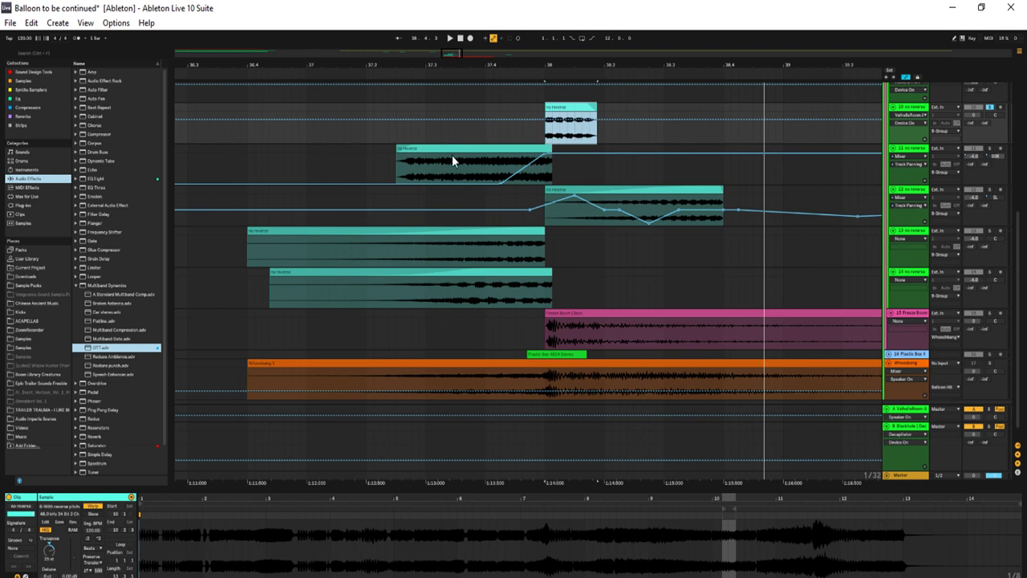
# Examine which part of the recording track 11's clip uses, then solo the track and play it
pyautogui.click(455, 149)
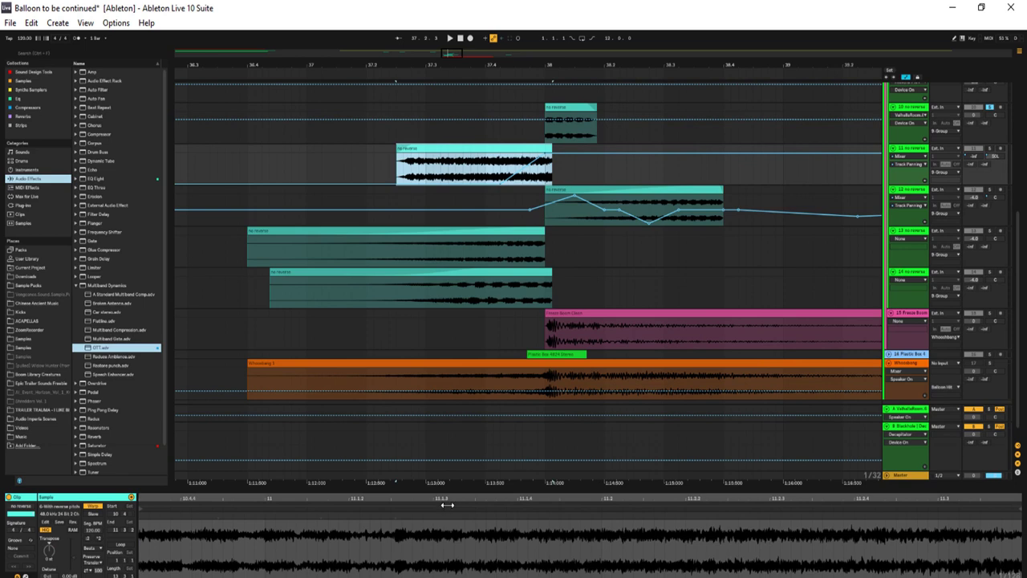
pyautogui.moveTo(447, 496); pyautogui.dragTo(447, 441)
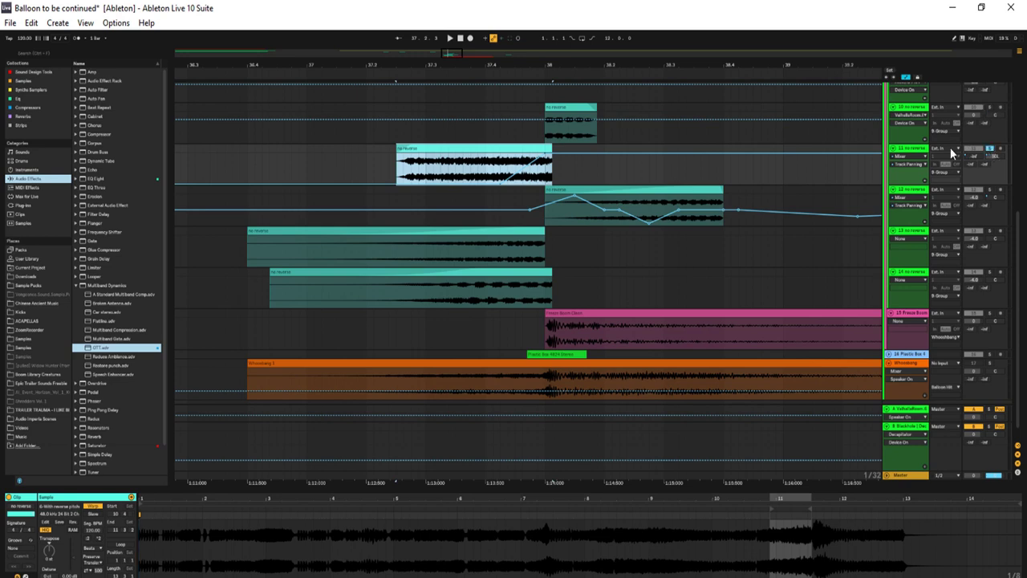
pyautogui.press('space')
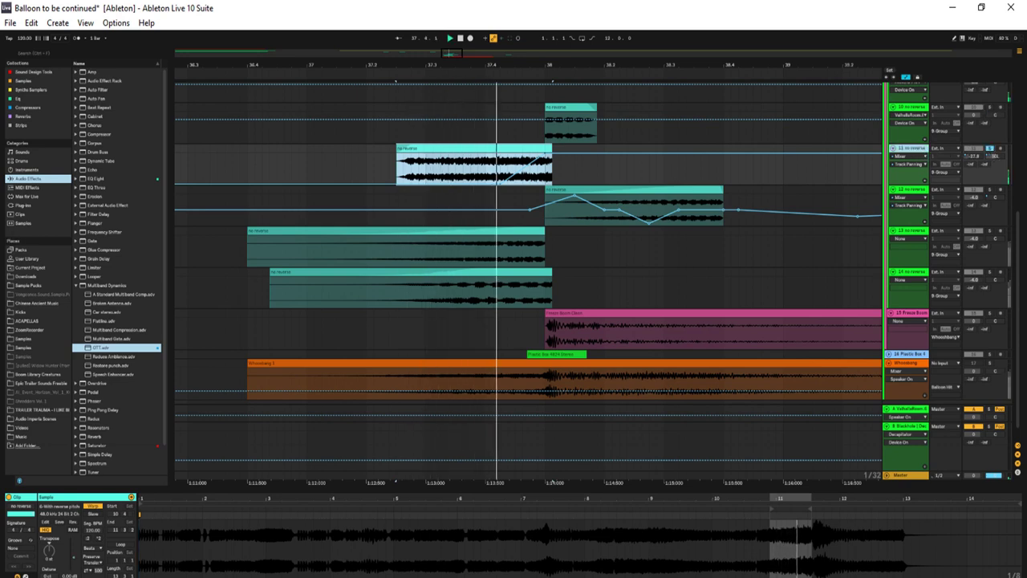
pyautogui.press('space')
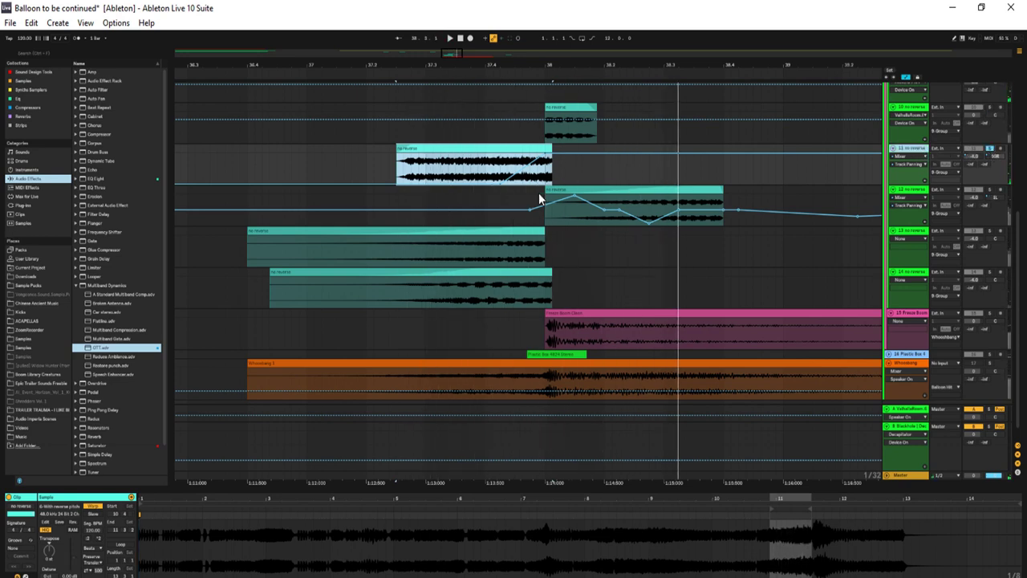
# Show track 11's volume and panning automation curves and play its soloed clip to hear the pan movement
pyautogui.click(359, 170)
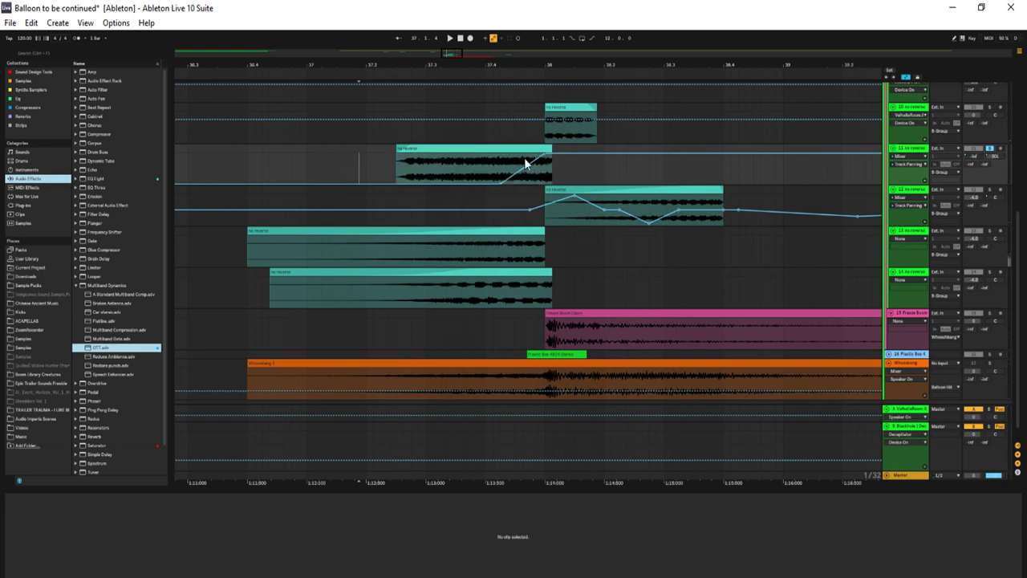
pyautogui.rightClick(990, 157)
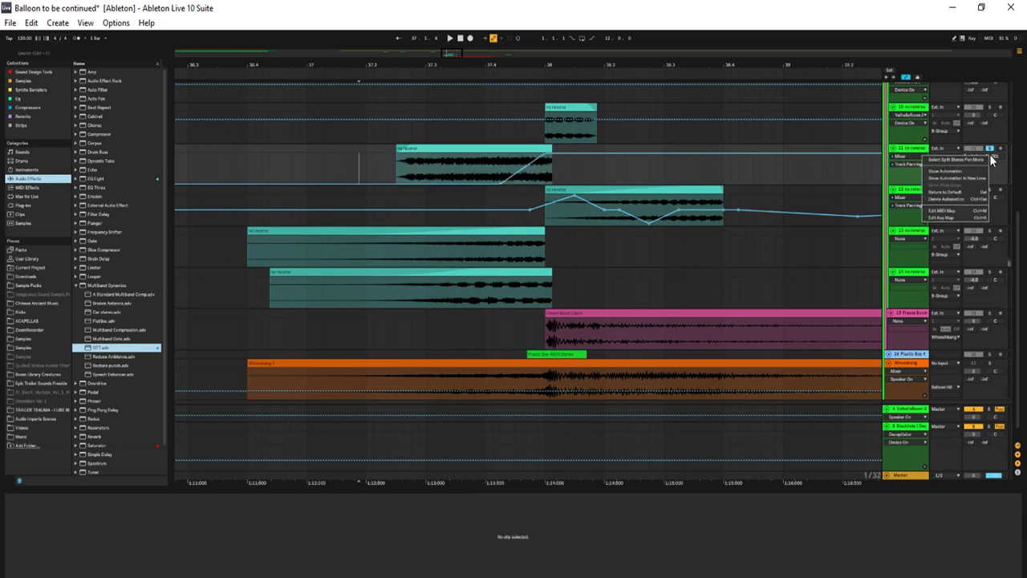
pyautogui.click(809, 167)
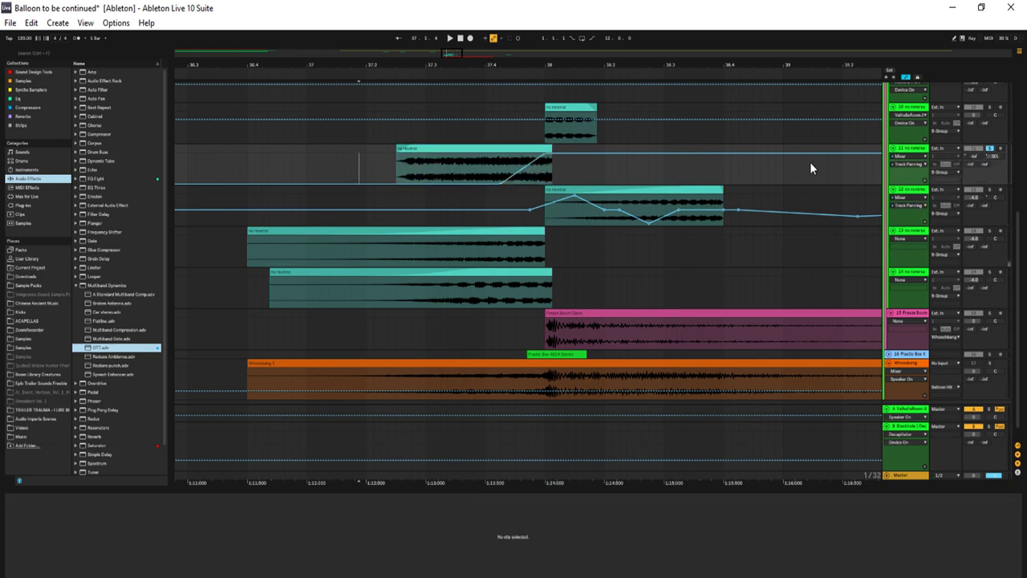
pyautogui.rightClick(993, 158)
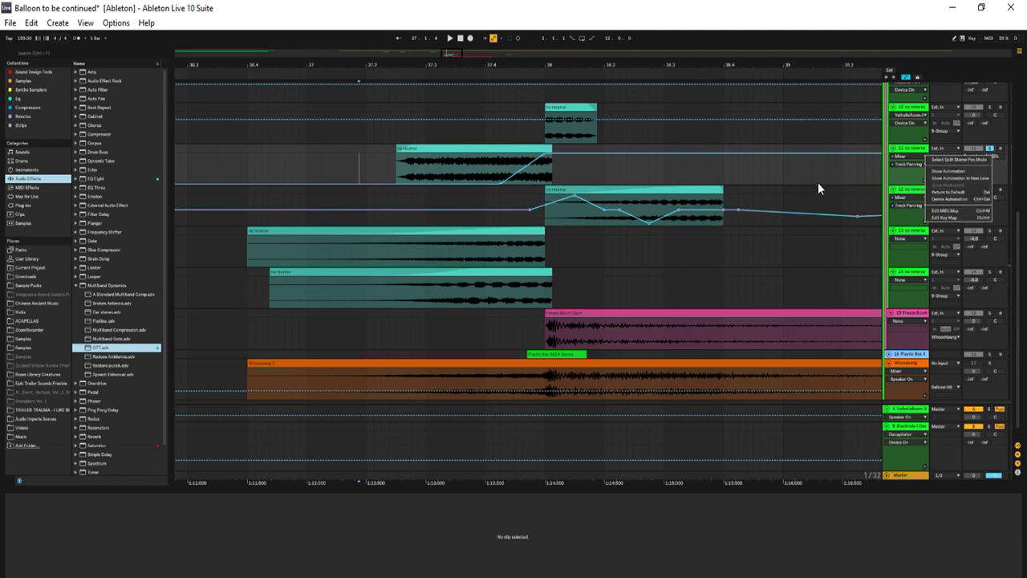
pyautogui.click(818, 188)
pyautogui.click(973, 153)
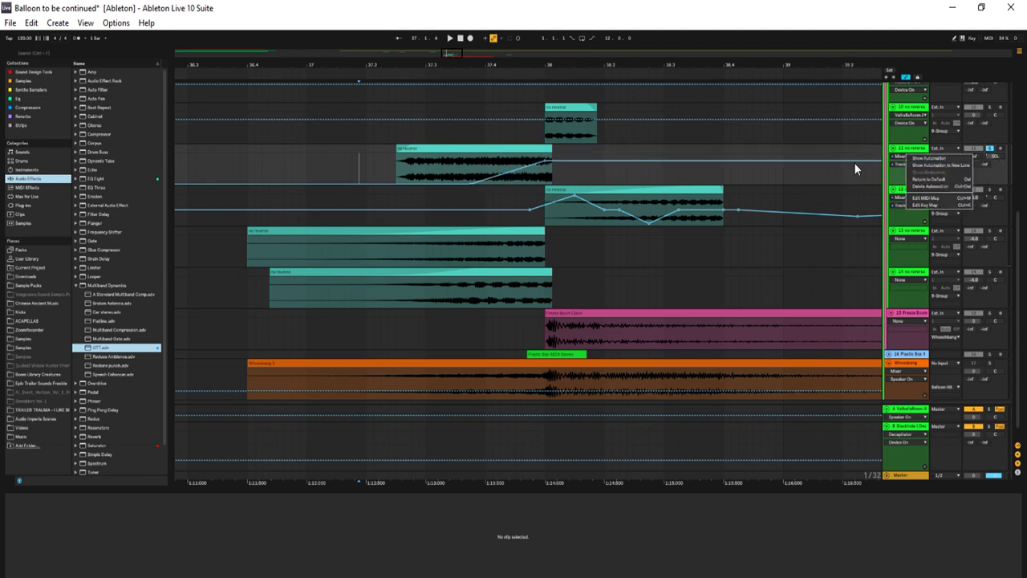
pyautogui.click(994, 158)
pyautogui.moveTo(500, 184)
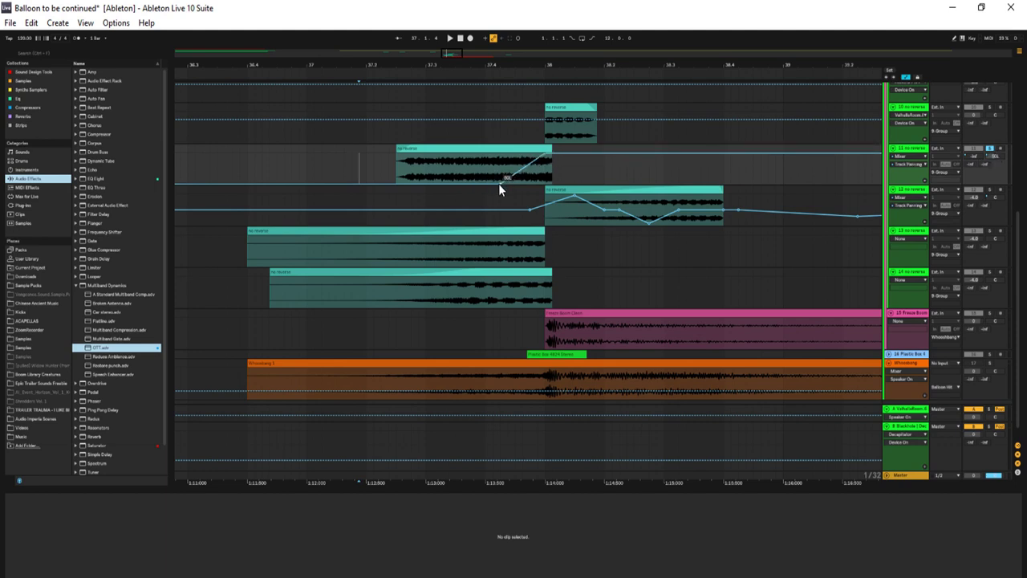
pyautogui.press('space')
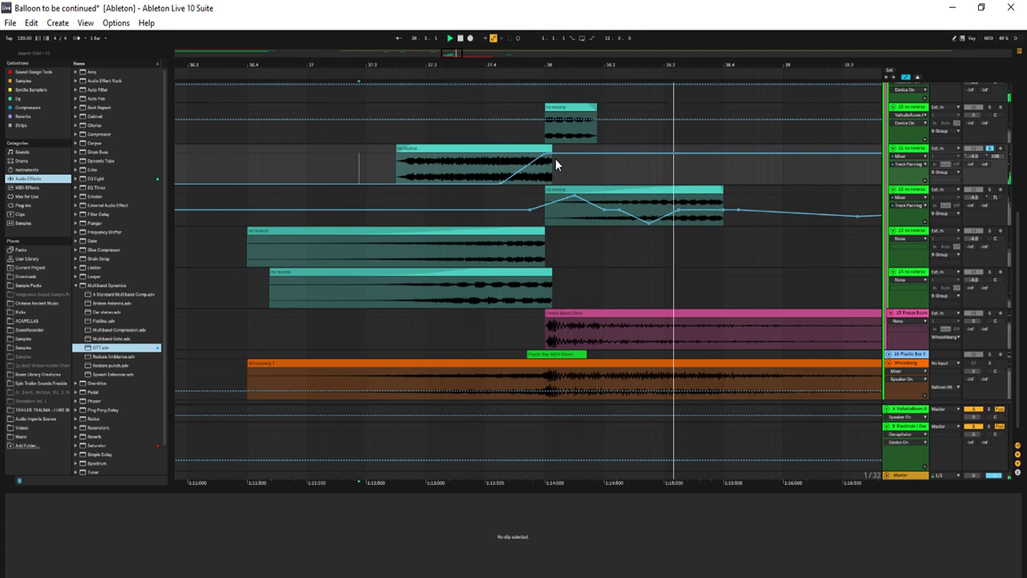
# Open track 13's clip and examine which part of the full balloon recording it uses
pyautogui.scroll(3, 787, 219)
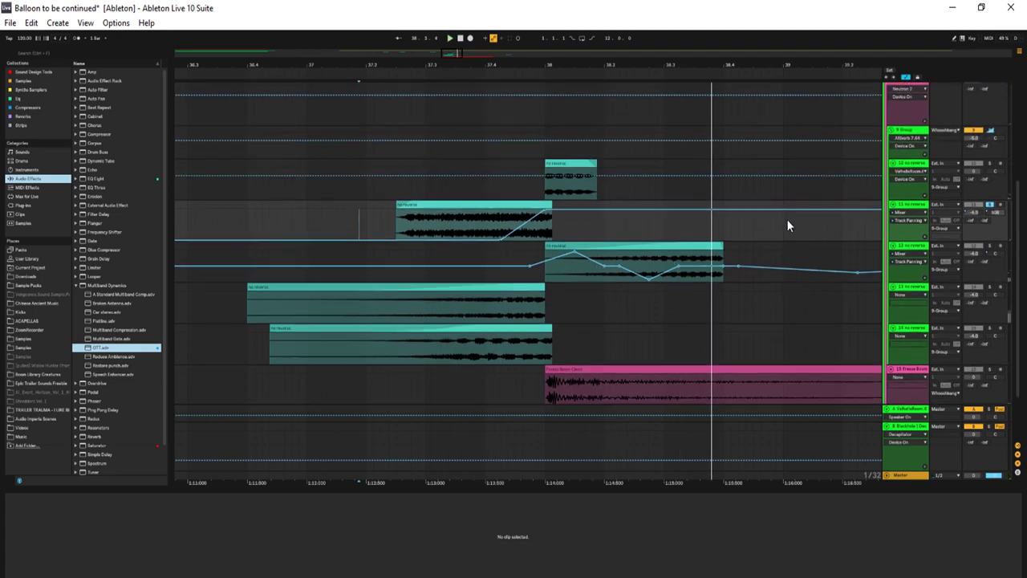
pyautogui.scroll(-4, 675, 261)
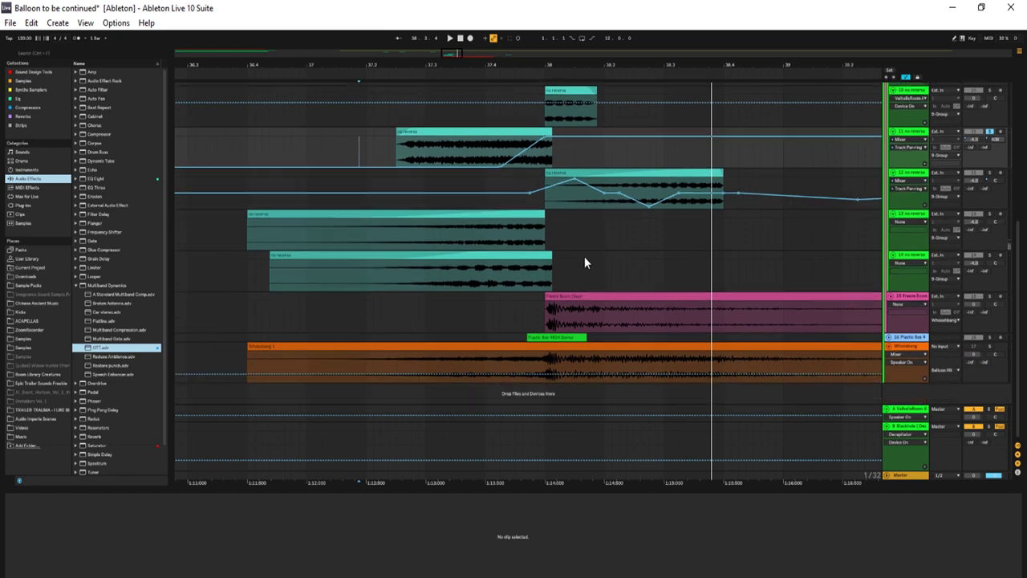
pyautogui.click(505, 215)
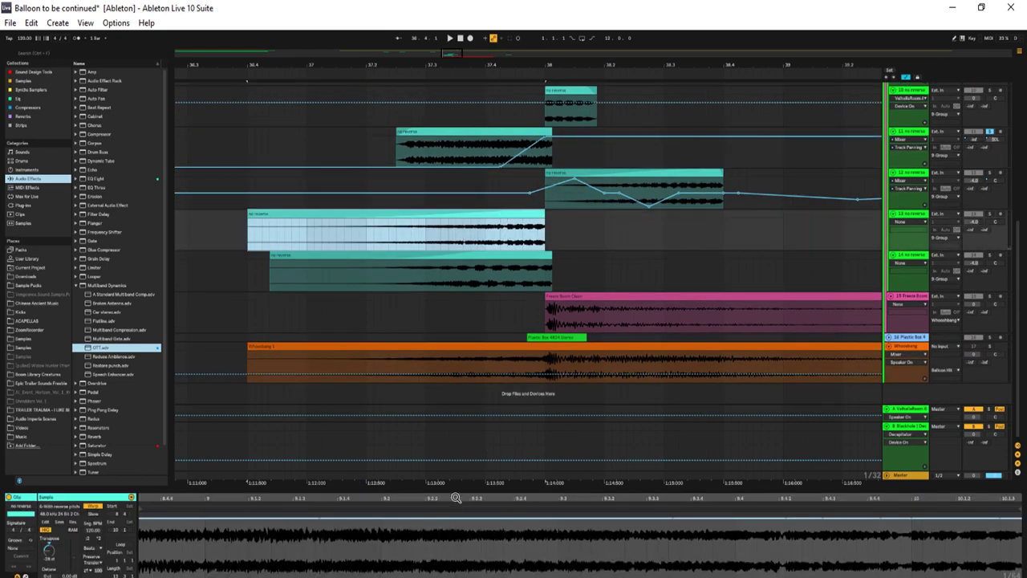
pyautogui.moveTo(456, 499); pyautogui.dragTo(456, 449)
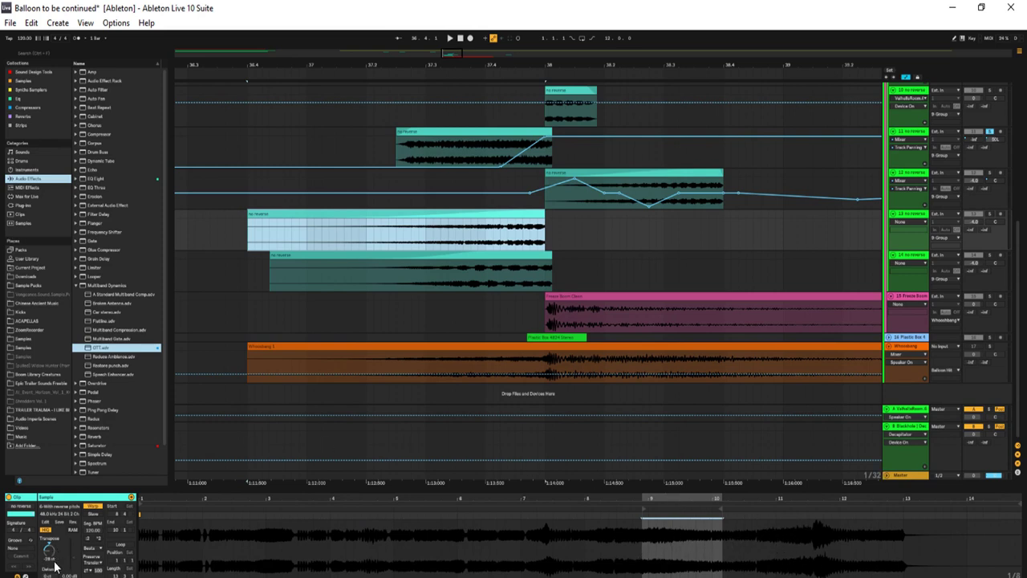
# Solo track 13 and play its clip, comparing the sound at 0 st transposition with the transposed-down version
pyautogui.press('space')
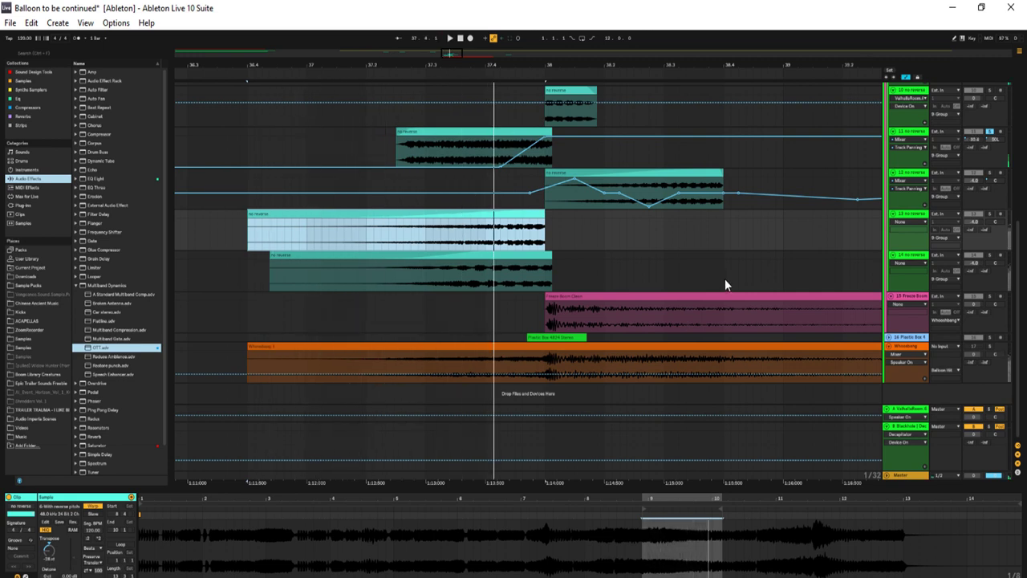
pyautogui.click(989, 214)
pyautogui.press('space')
pyautogui.press('space')
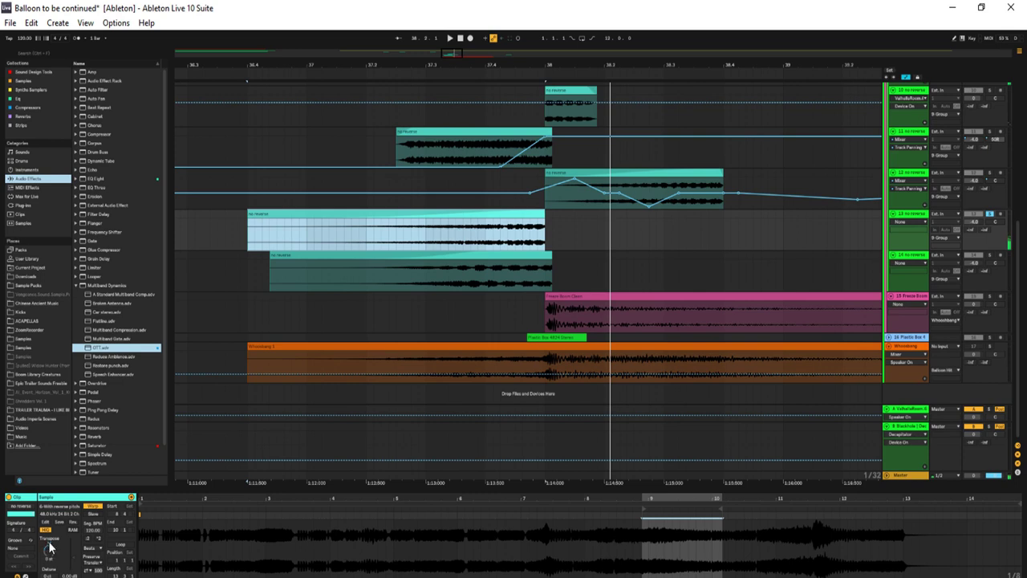
pyautogui.press('space')
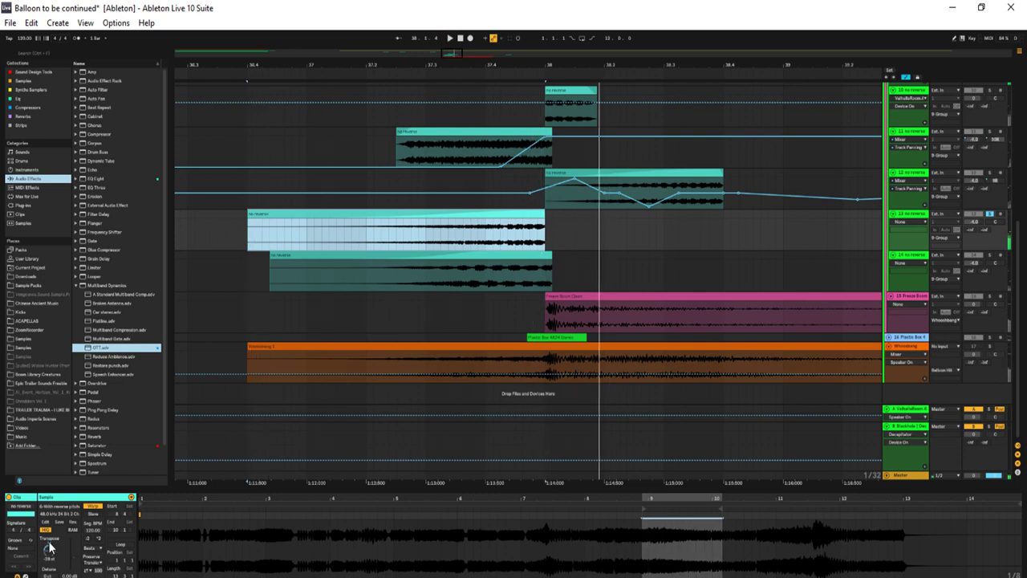
pyautogui.press('space')
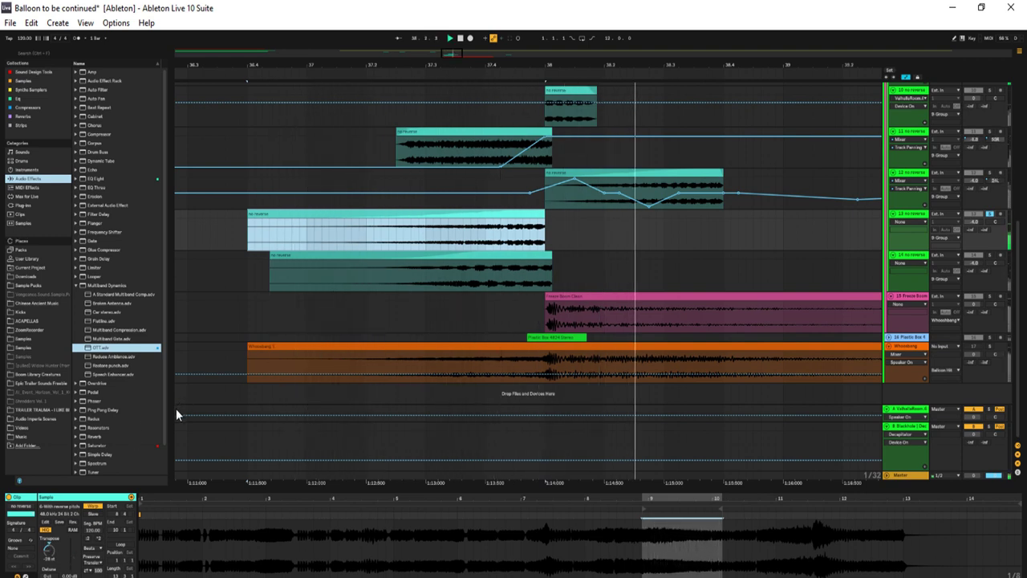
# Examine the EQ Eight bands and the Blackhole reverb settings on track 13, then close the reverb window
pyautogui.hotkey('shift', 'Tab')
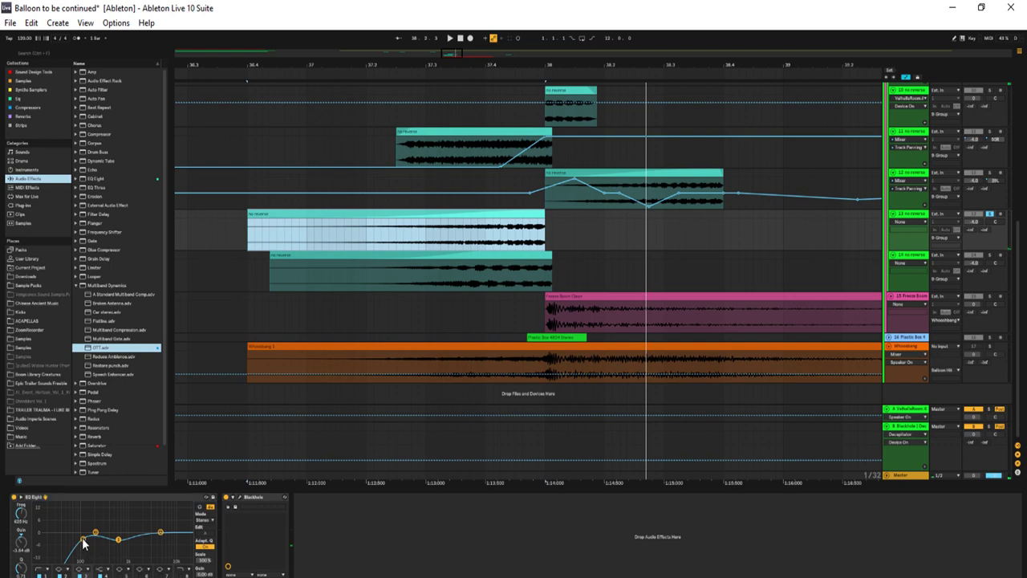
pyautogui.click(83, 542)
pyautogui.click(119, 539)
pyautogui.click(241, 499)
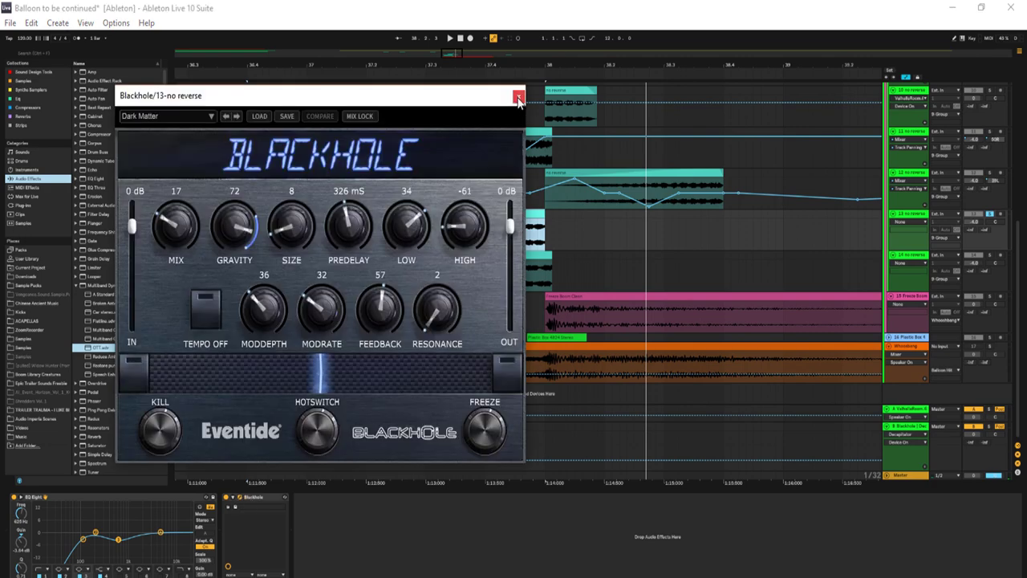
pyautogui.click(517, 97)
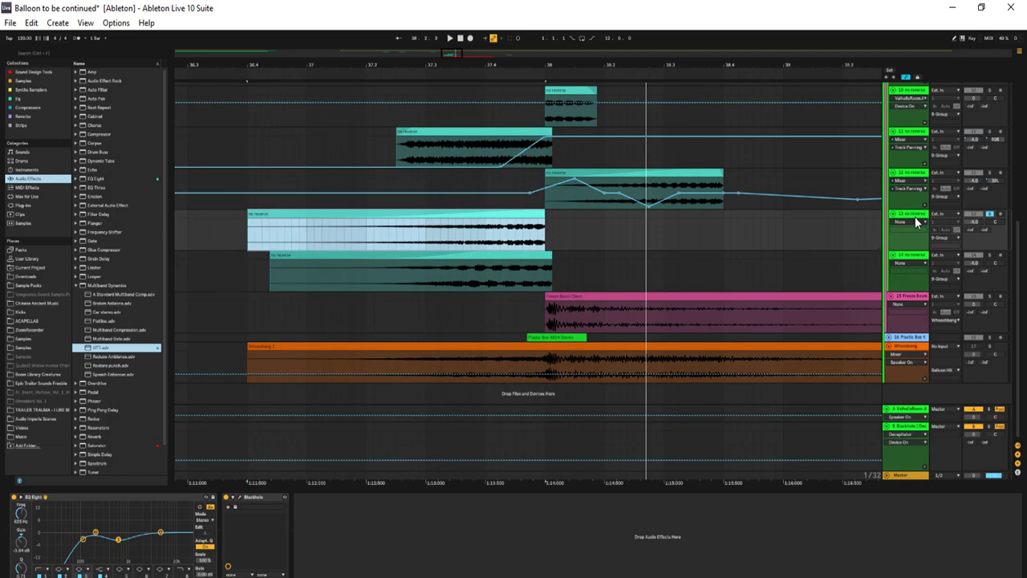
# Solo track 14 and show the automation curve of its Auto Pan Amount
pyautogui.click(906, 259)
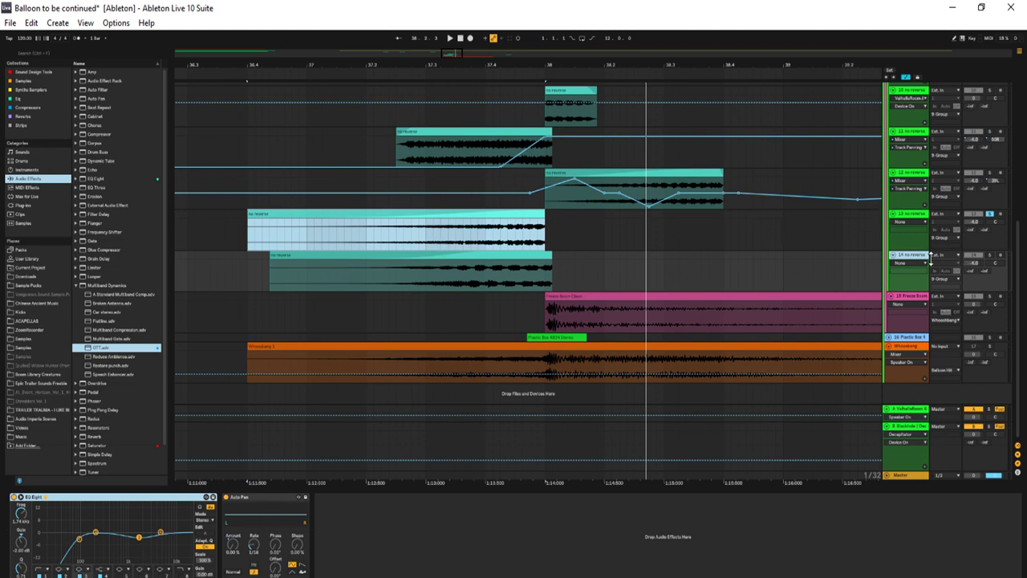
pyautogui.click(989, 254)
pyautogui.rightClick(232, 549)
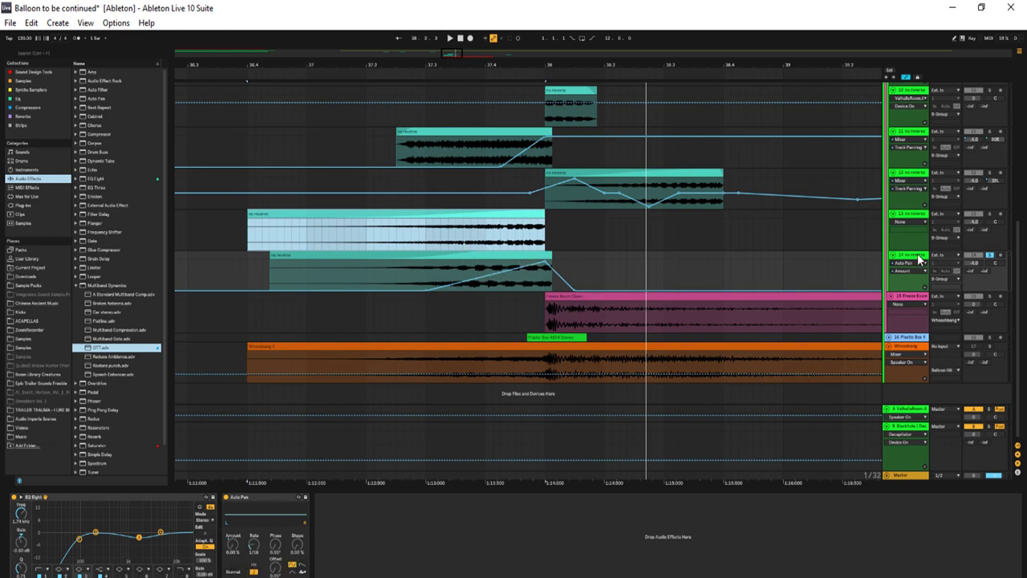
# Play the soloed track 14 and compare the clips on tracks 11 and 13
pyautogui.hotkey('shift', 'Tab')
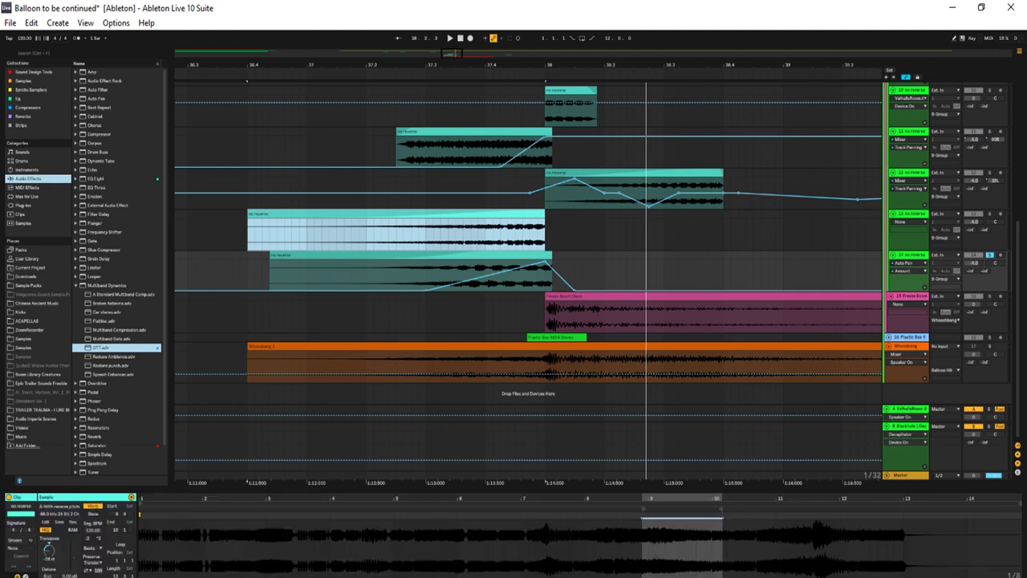
pyautogui.moveTo(624, 485); pyautogui.dragTo(630, 459)
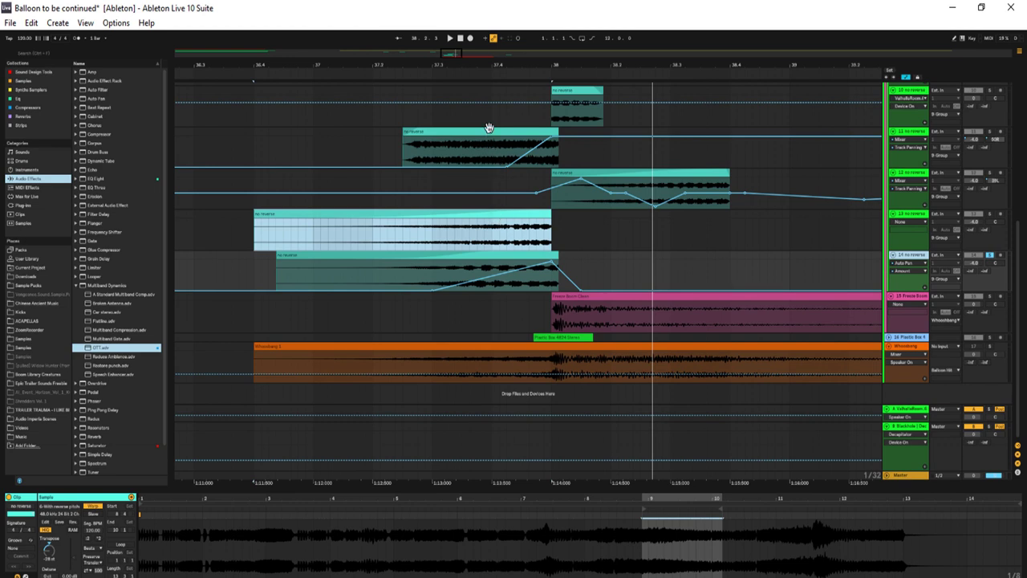
pyautogui.press('space')
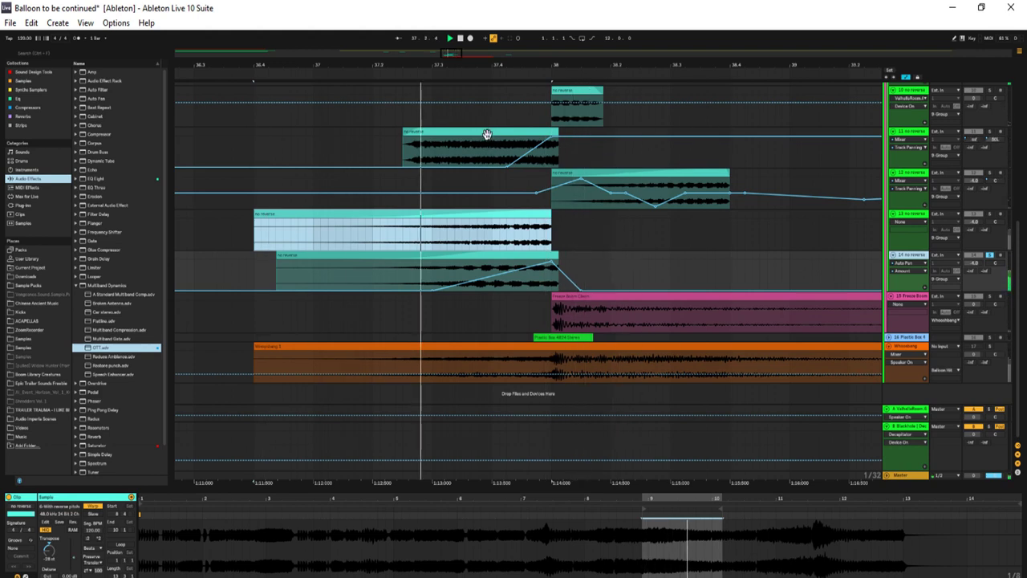
pyautogui.click(487, 134)
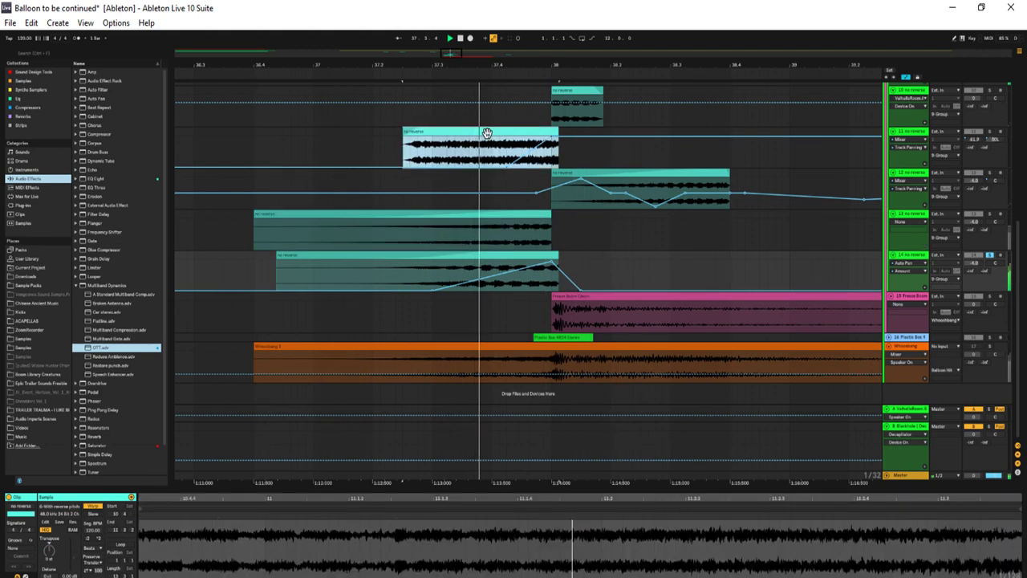
pyautogui.click(482, 215)
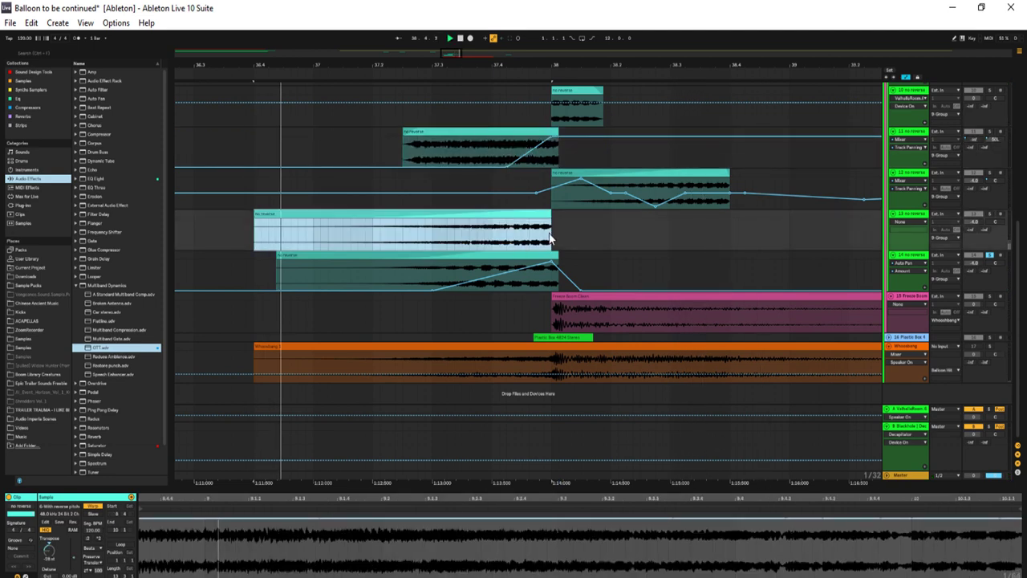
# Select track 14's clip, show its effects and toggle the Auto Pan to compare the sound with and without it
pyautogui.click(910, 256)
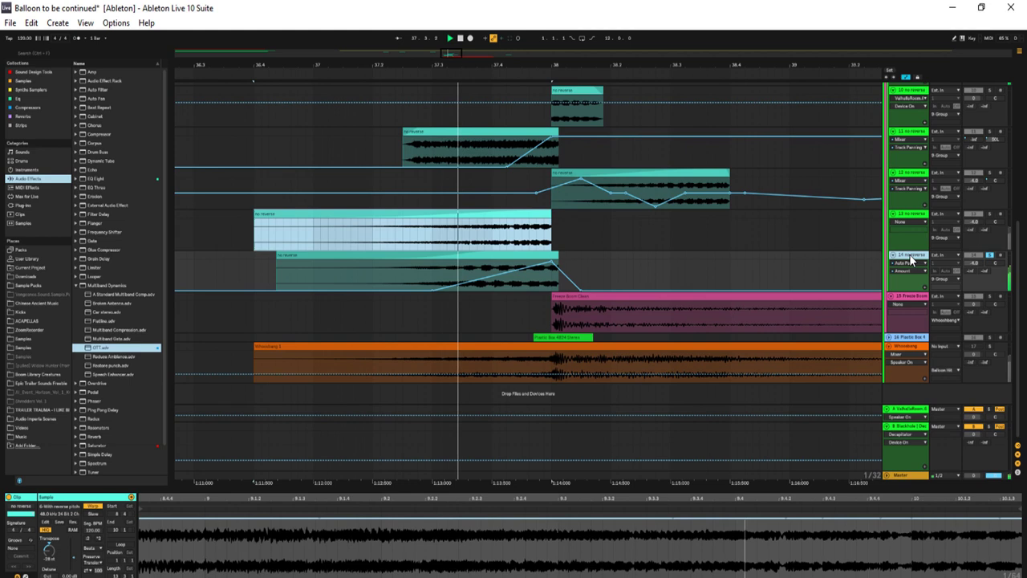
pyautogui.click(491, 264)
pyautogui.hotkey('shift', 'Tab')
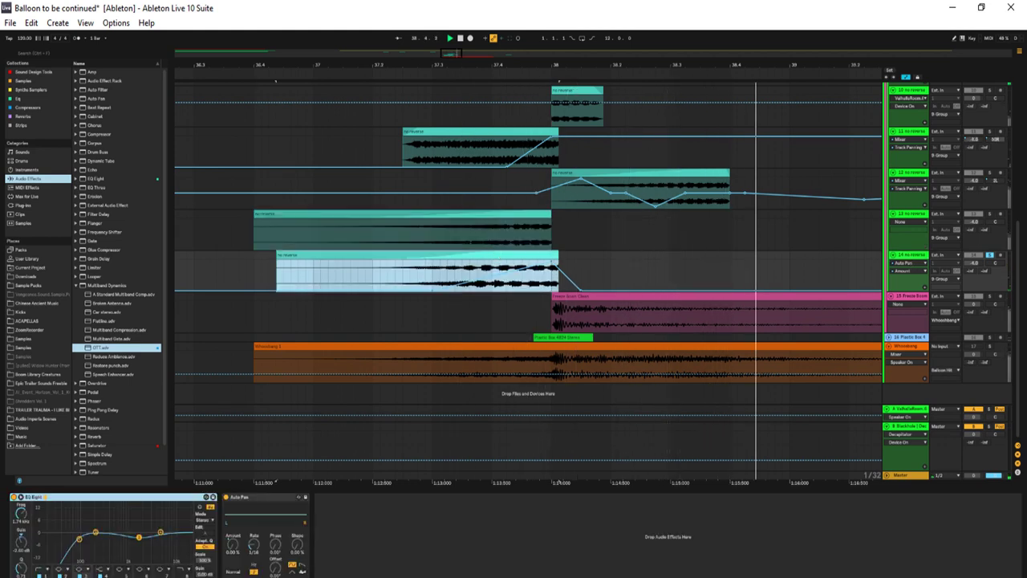
pyautogui.click(226, 497)
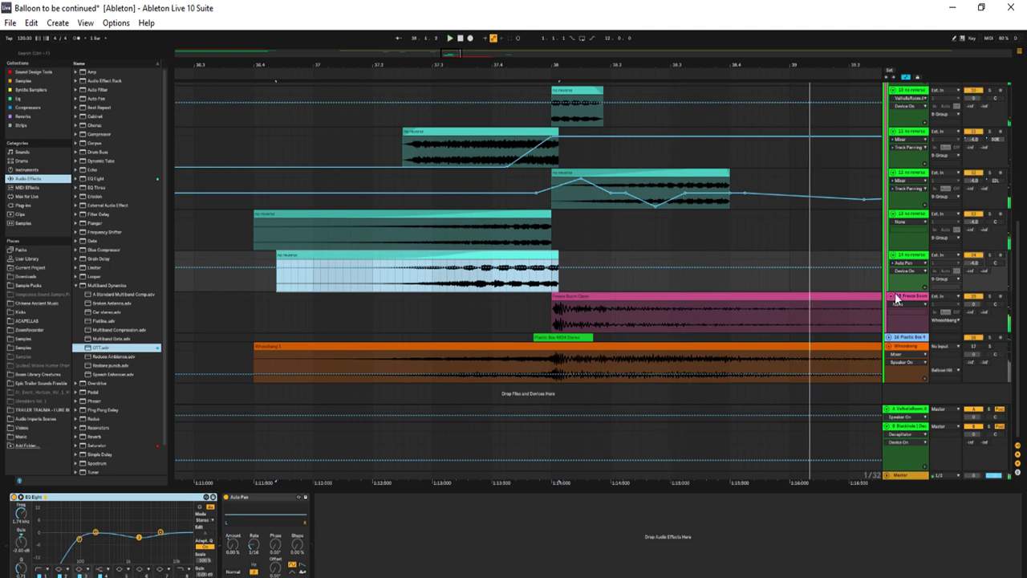
# Unfold the Plastic Box track 16, play its clip soloed, and unsolo the track
pyautogui.click(537, 340)
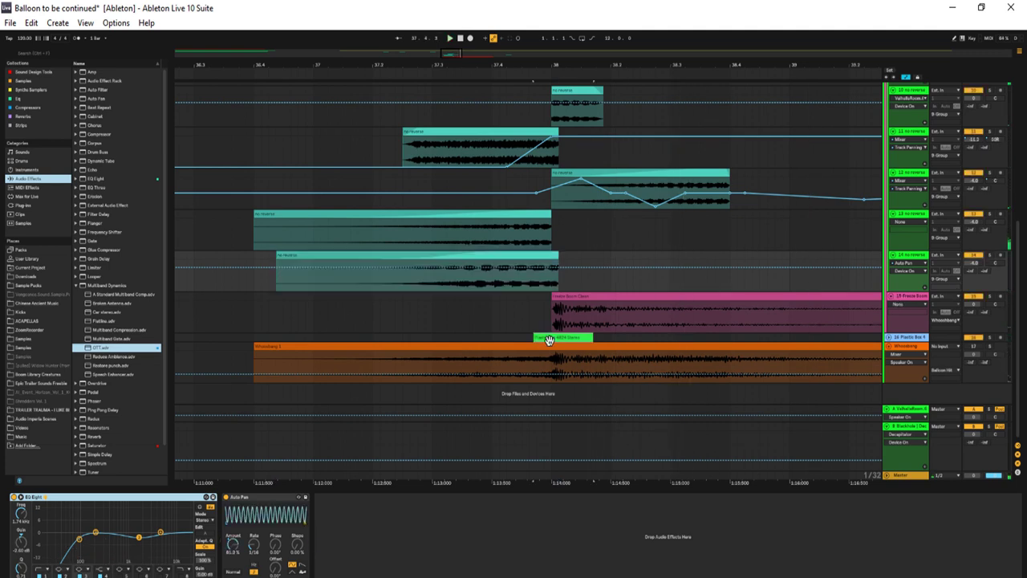
pyautogui.click(889, 338)
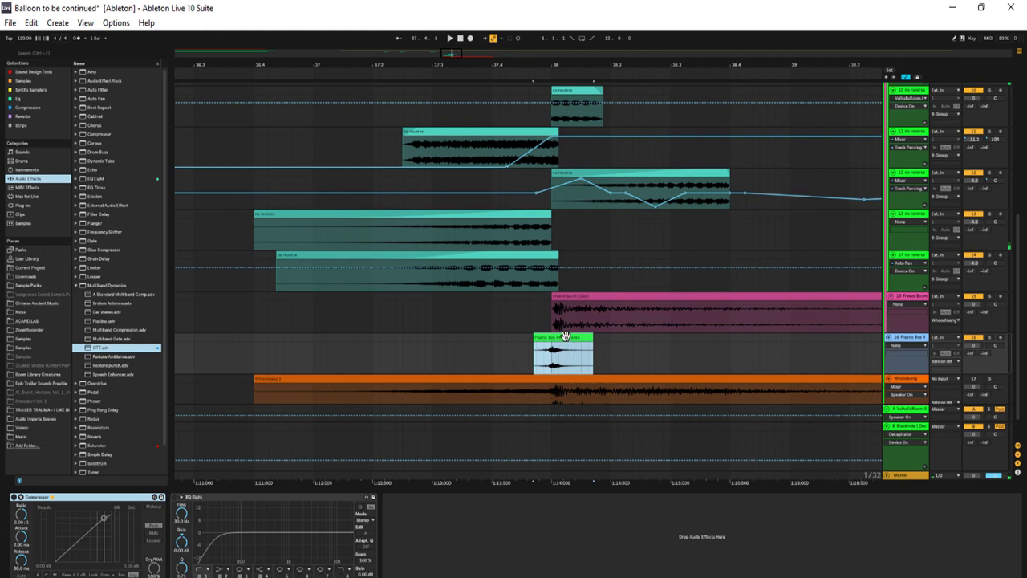
pyautogui.click(989, 338)
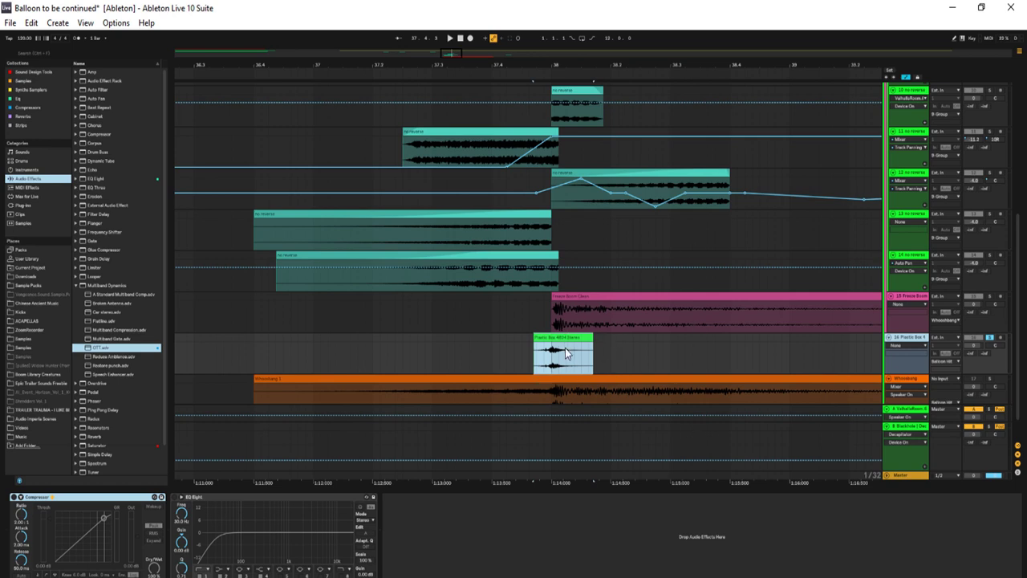
pyautogui.press('space')
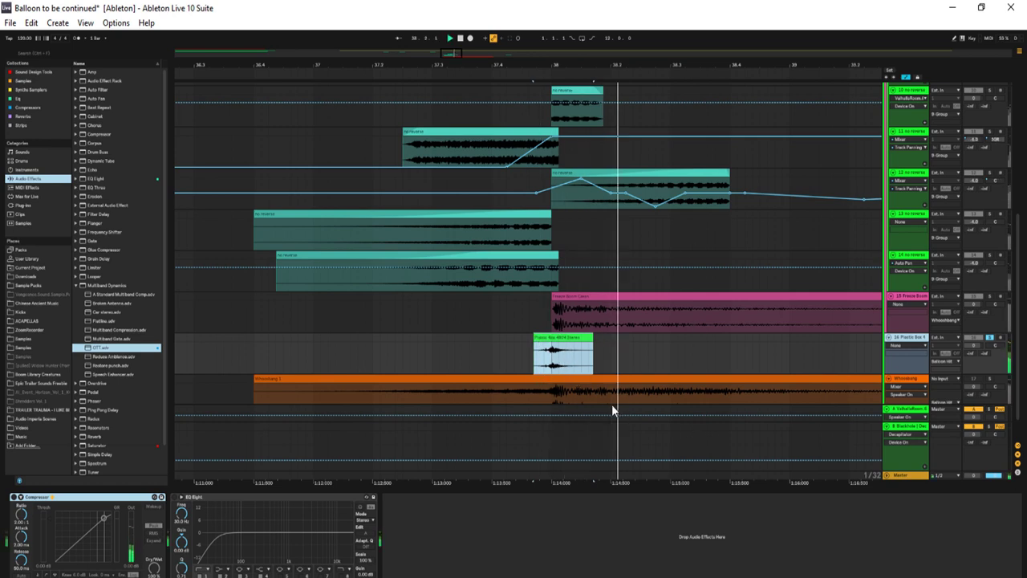
pyautogui.click(990, 342)
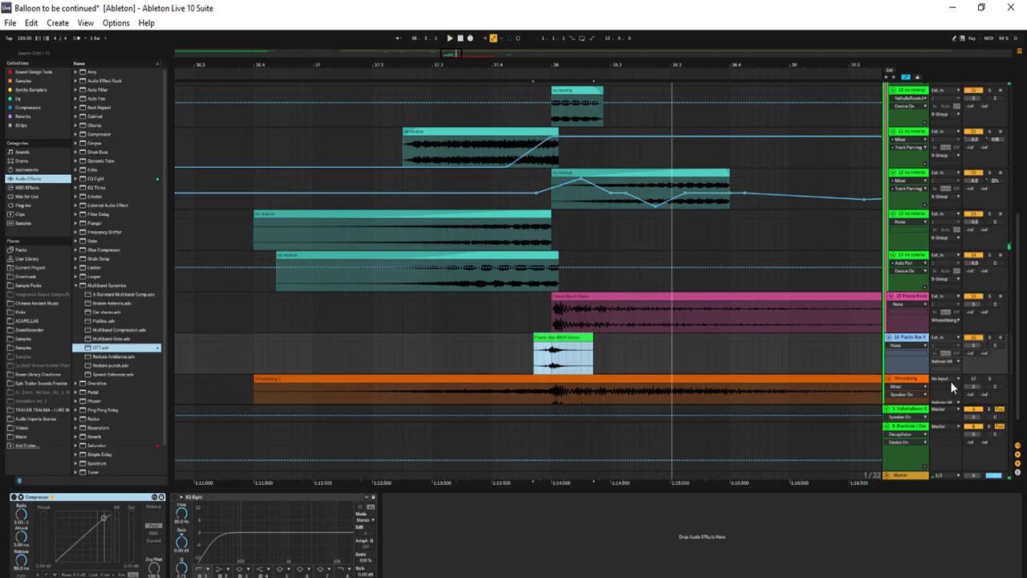
# Select track 12's clip, solo the track and show the on/off automation of its Ping Pong Delay
pyautogui.scroll(-2, 885, 394)
pyautogui.scroll(1, 882, 337)
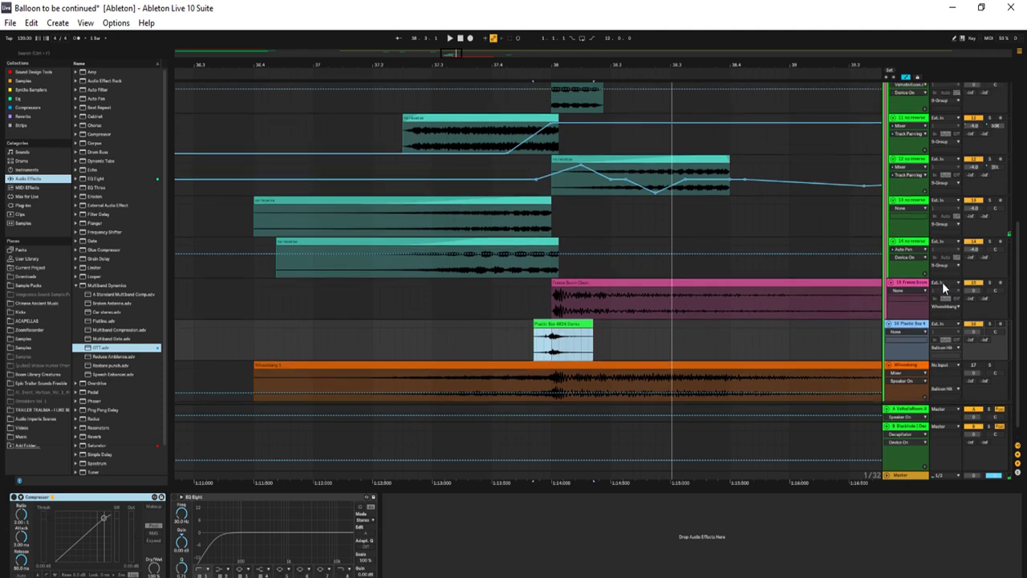
pyautogui.click(661, 160)
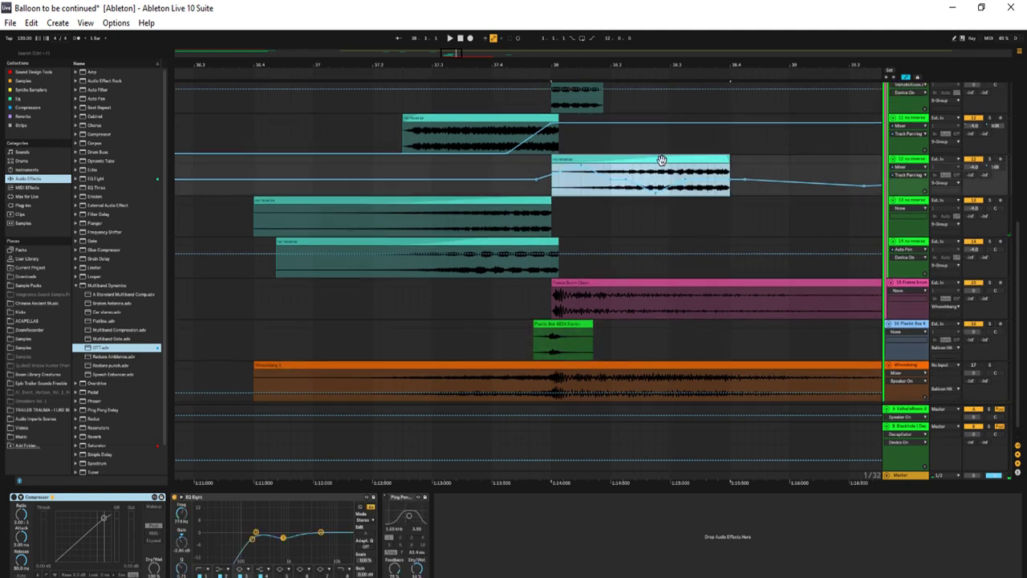
pyautogui.click(906, 161)
pyautogui.click(991, 160)
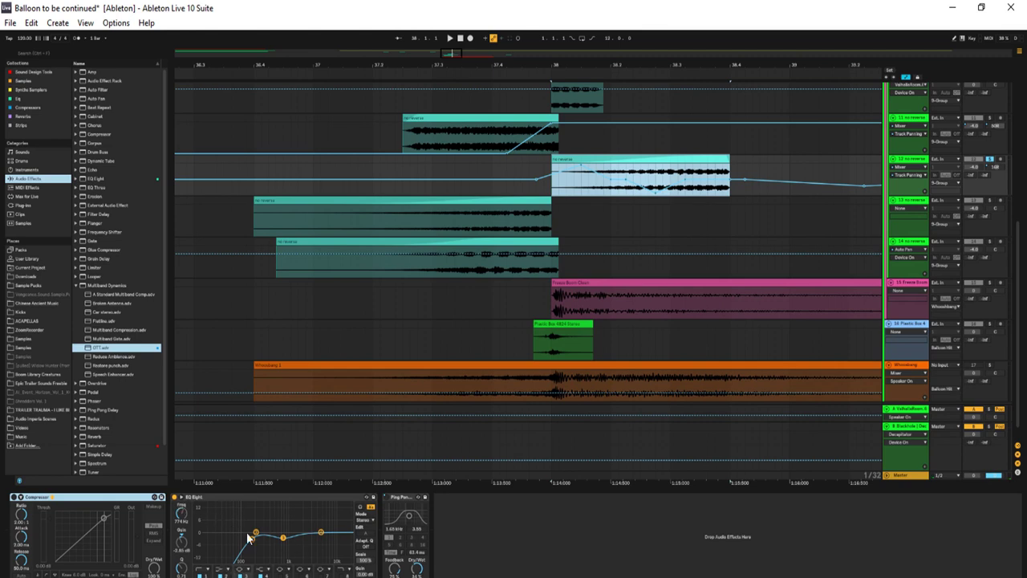
pyautogui.rightClick(384, 495)
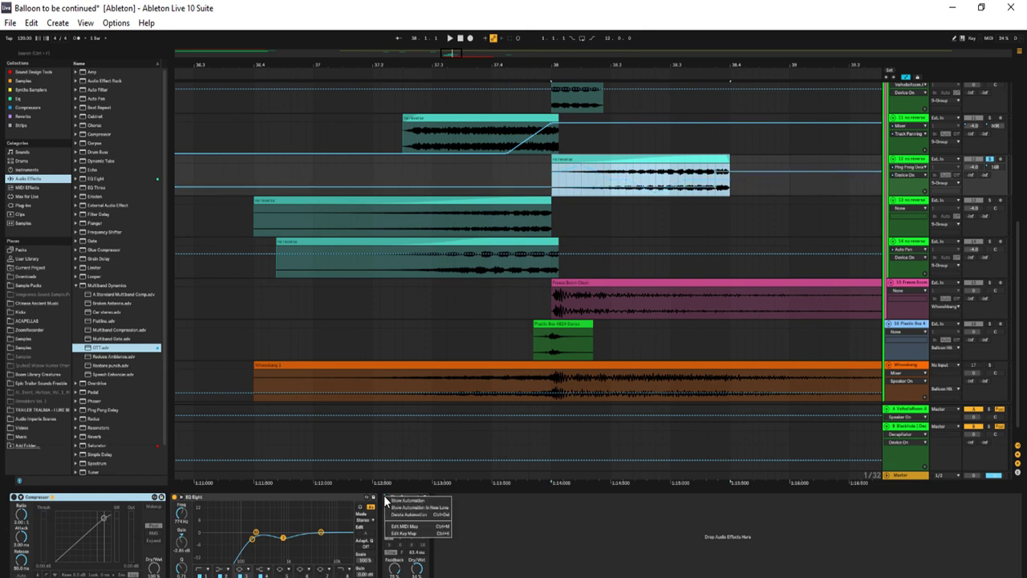
pyautogui.click(549, 570)
# Play the soloed track 12 from just before its clip to hear the automated delay, and unsolo the track
pyautogui.click(538, 164)
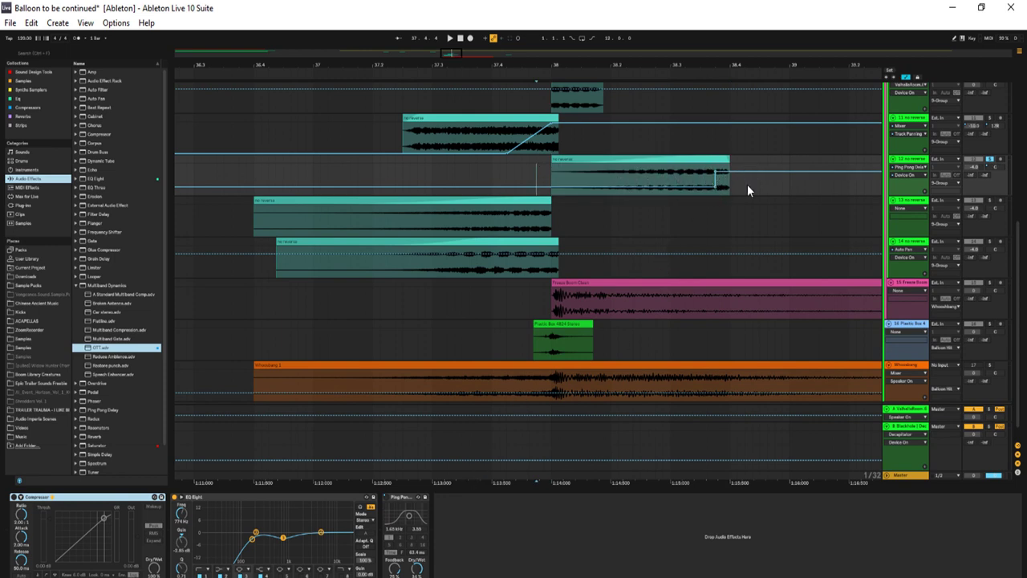
pyautogui.press('space')
pyautogui.press('space')
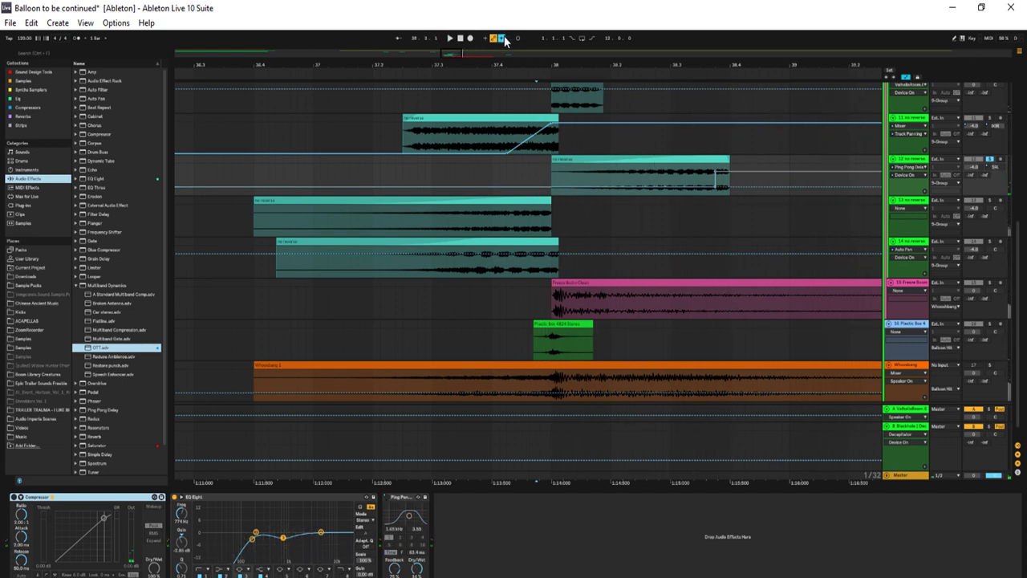
pyautogui.press('space')
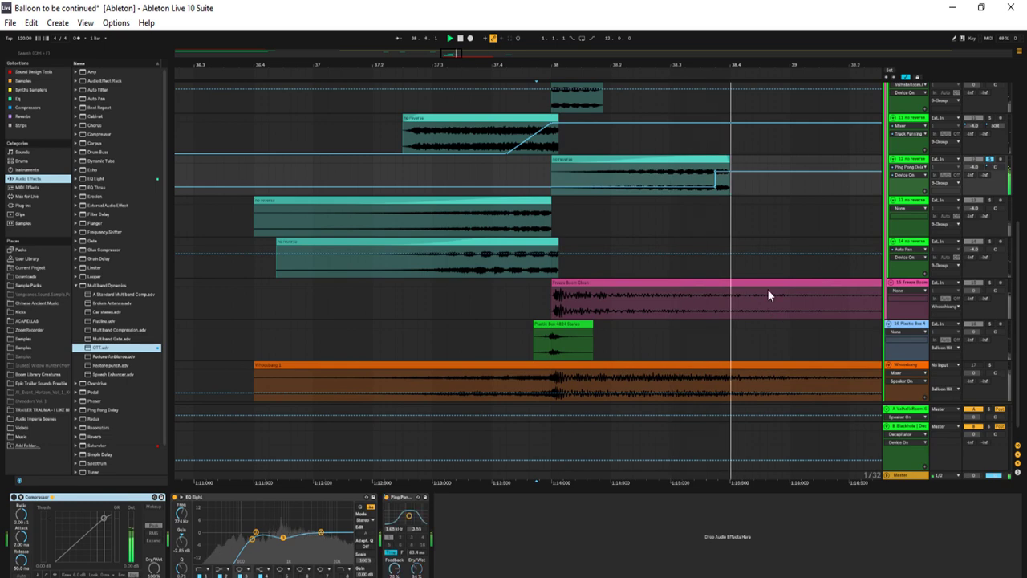
pyautogui.click(990, 158)
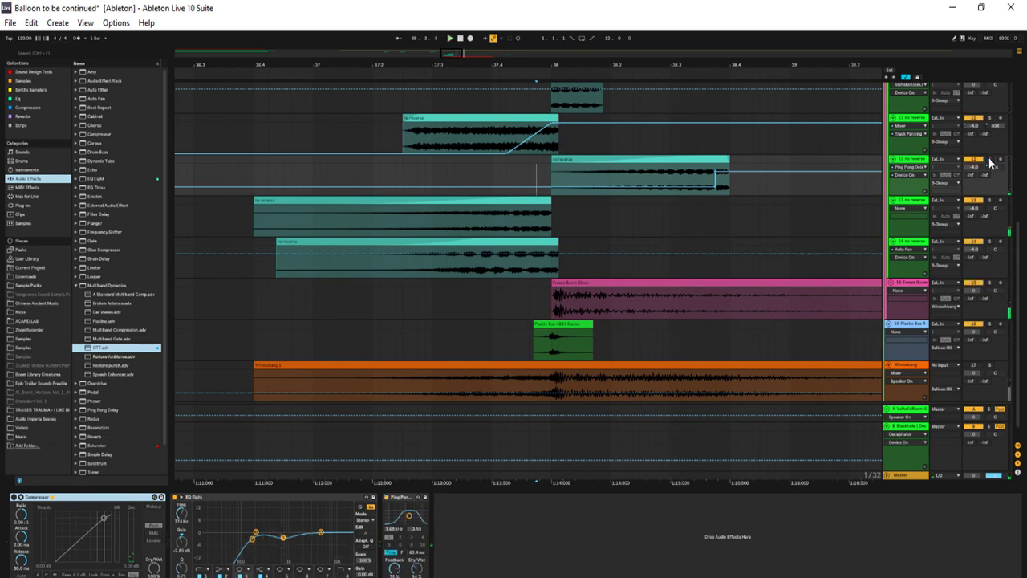
# Show the effects of the 9-Group and select its sidechained Compressor for comparison with the clips below
pyautogui.scroll(5, 812, 232)
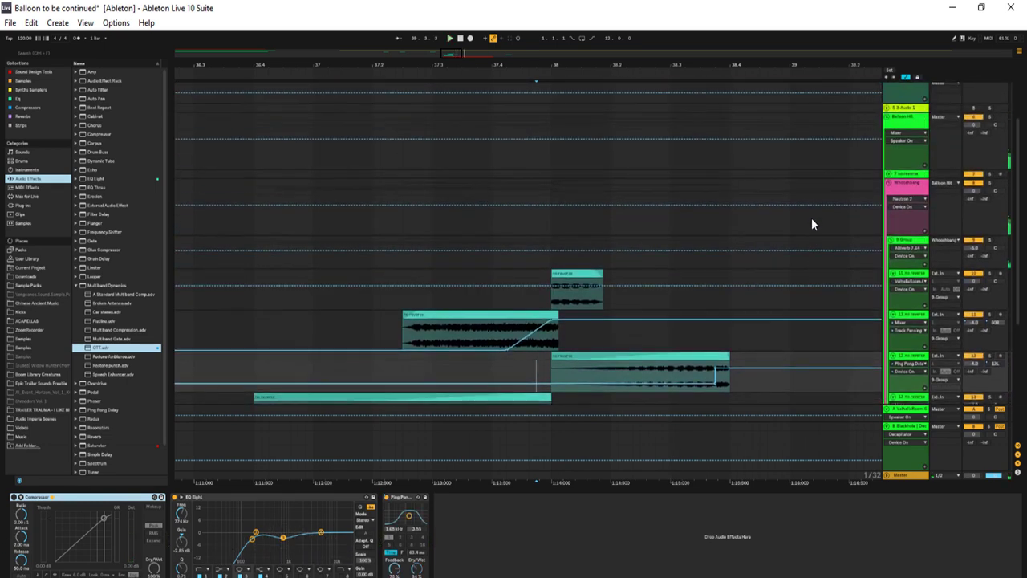
pyautogui.scroll(-1, 832, 215)
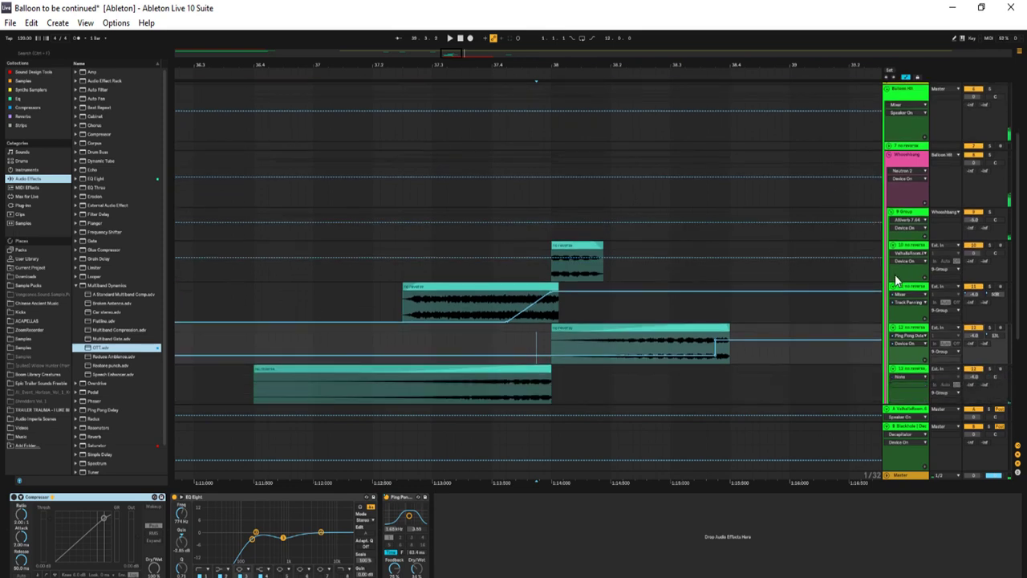
pyautogui.click(905, 213)
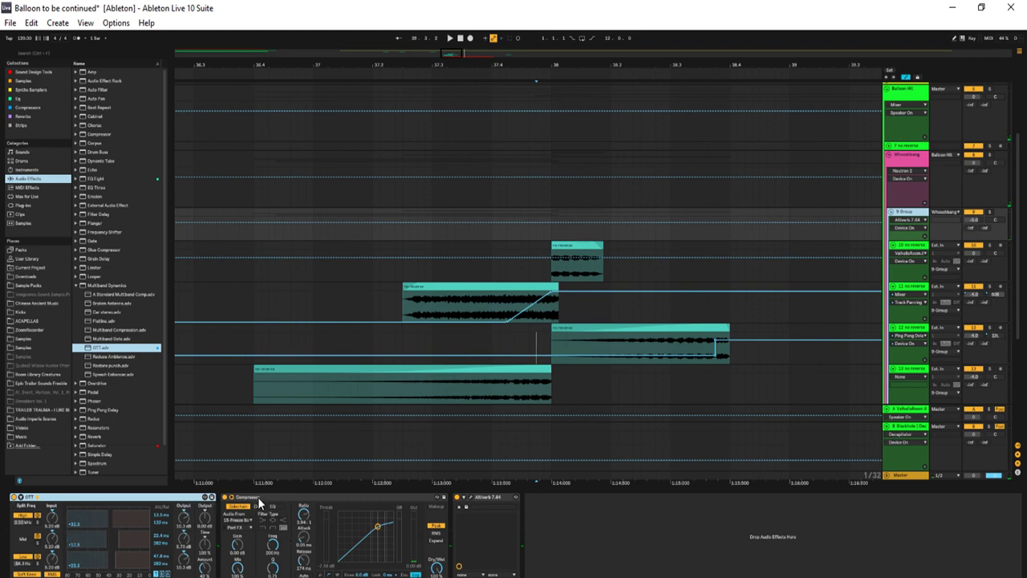
pyautogui.click(275, 496)
pyautogui.scroll(-5, 689, 260)
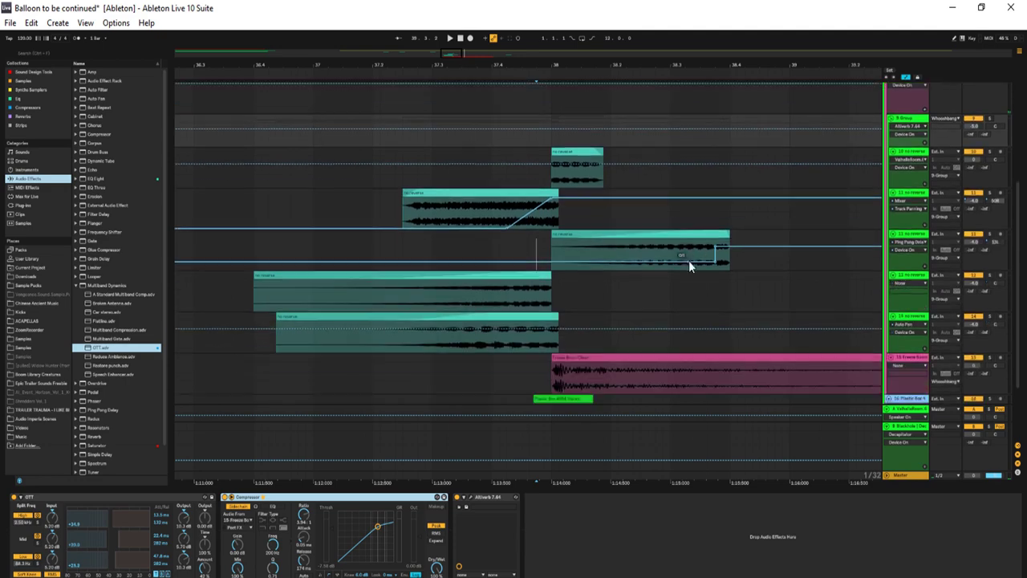
# Open the Altiverb reverb of the 9-Group, play the layered sound and move the plug-in window clear of the clips
pyautogui.click(471, 499)
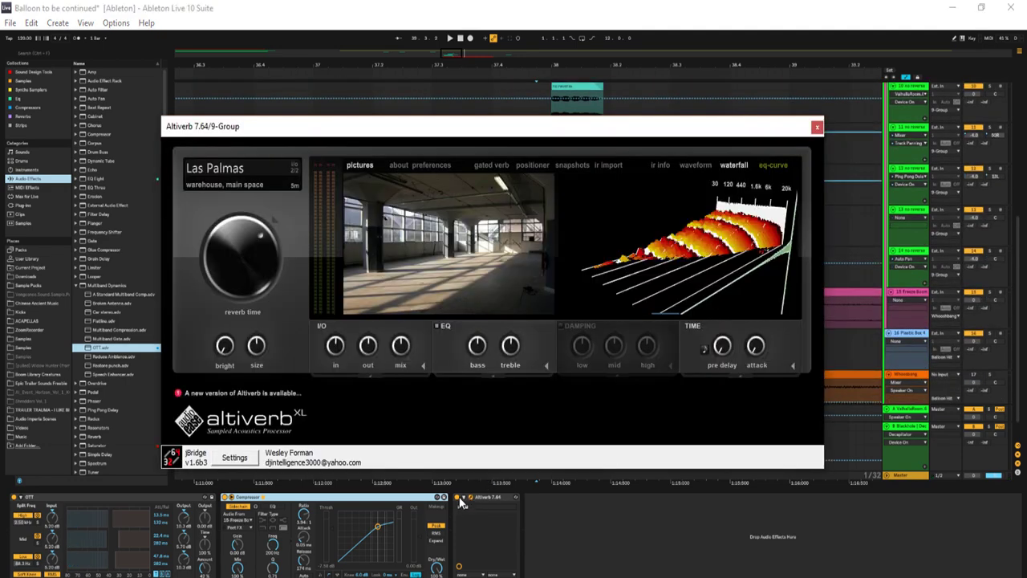
pyautogui.press('space')
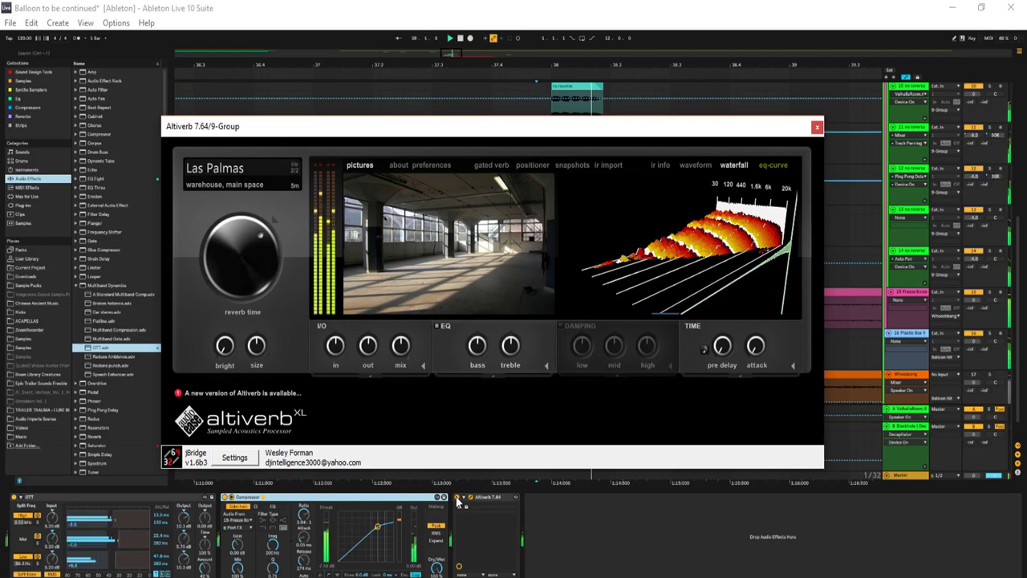
pyautogui.moveTo(573, 134); pyautogui.dragTo(568, 399)
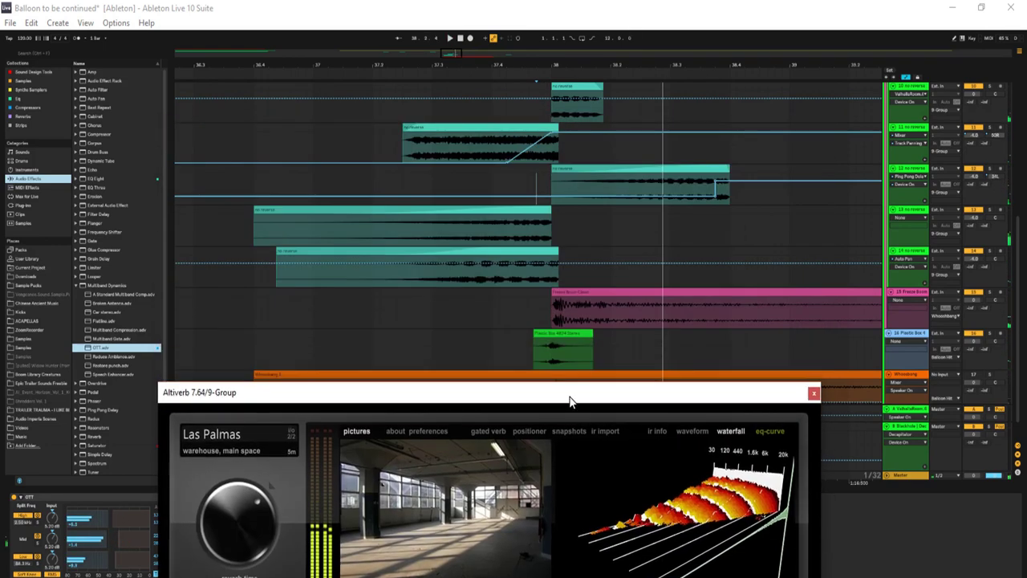
# Select track 13's clip, compare the sound with its Blackhole effect off and on, and close the Altiverb window
pyautogui.click(333, 207)
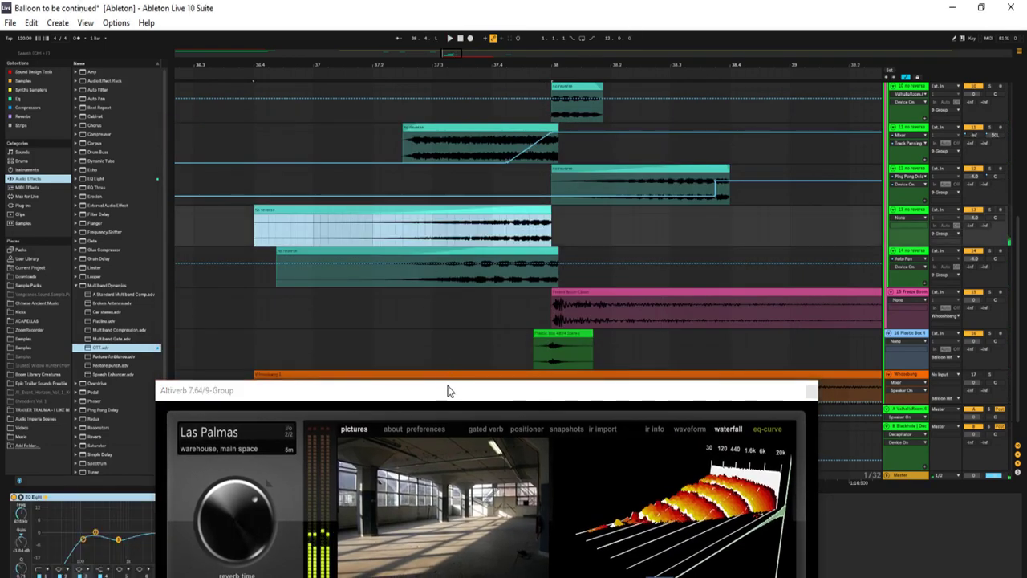
pyautogui.moveTo(447, 390); pyautogui.dragTo(616, 154)
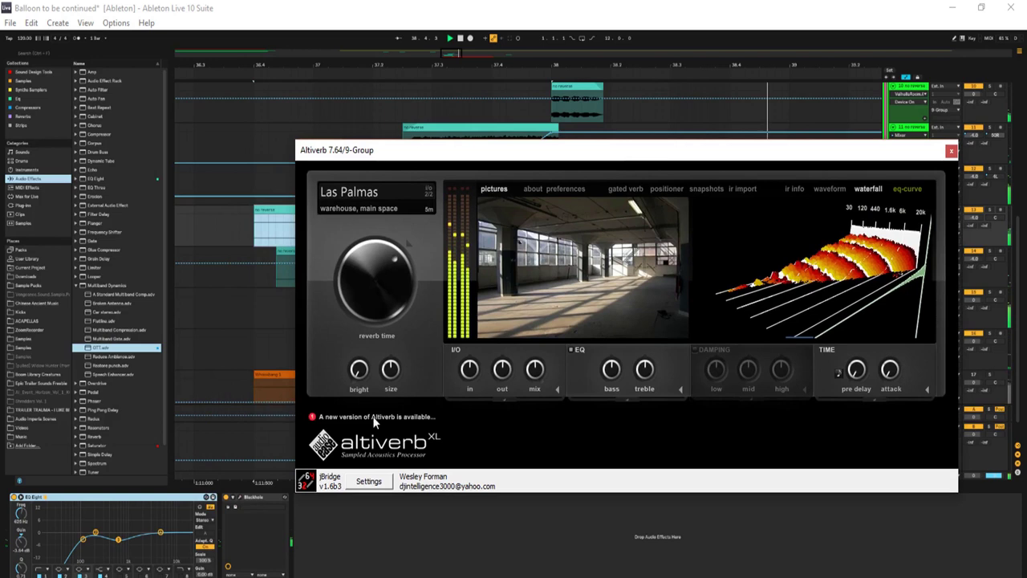
pyautogui.click(230, 500)
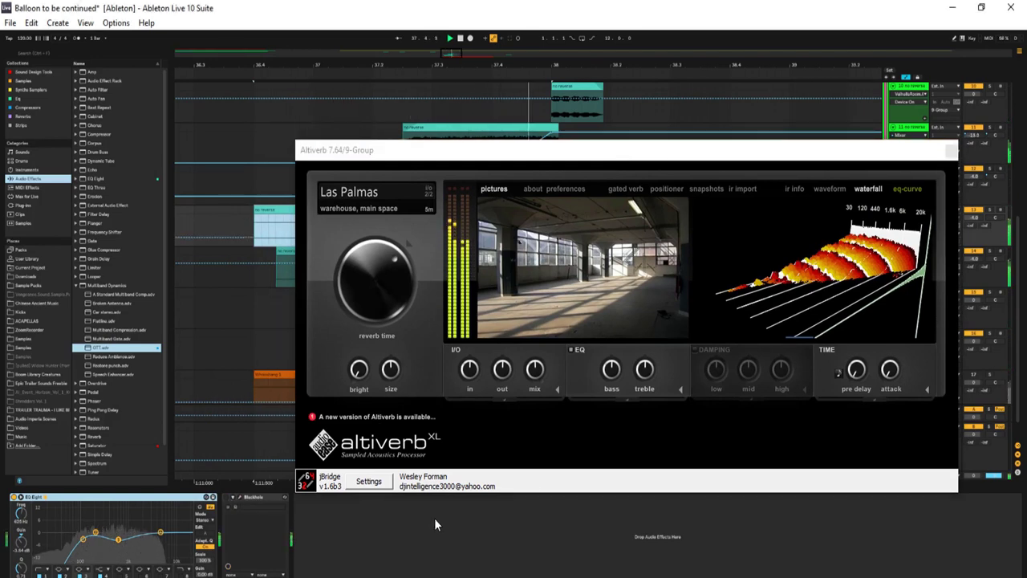
pyautogui.click(230, 498)
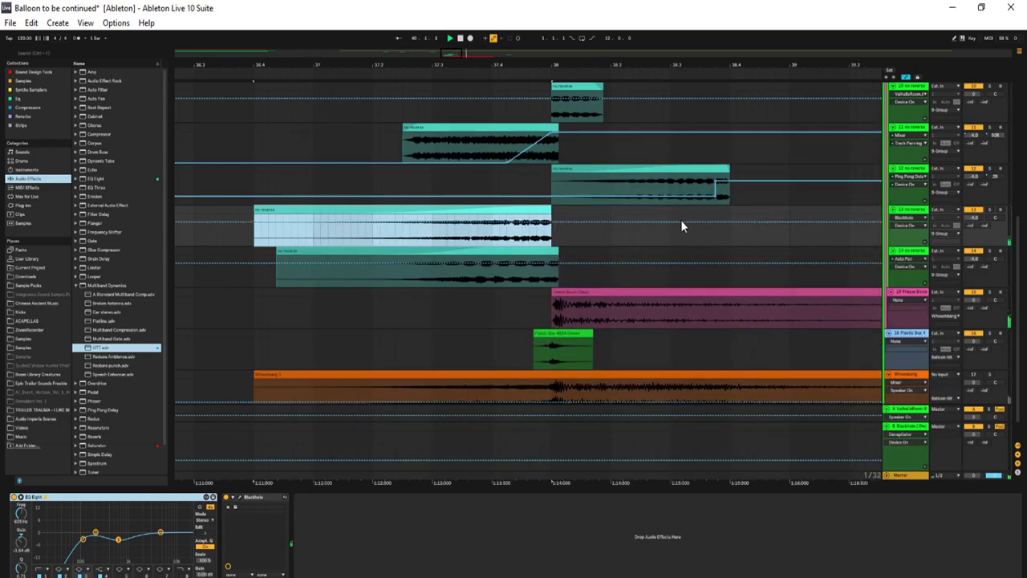
pyautogui.click(952, 151)
pyautogui.press('space')
# Show the 9-Group's effects again, play the group, and view the Altiverb Las Palmas warehouse reverb before closing its window
pyautogui.scroll(3, 850, 206)
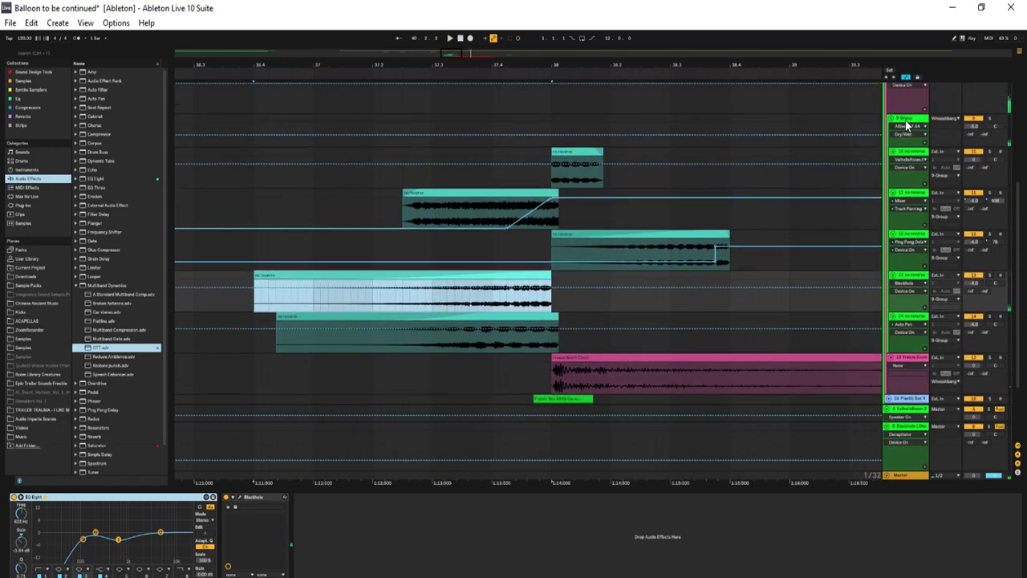
pyautogui.click(912, 122)
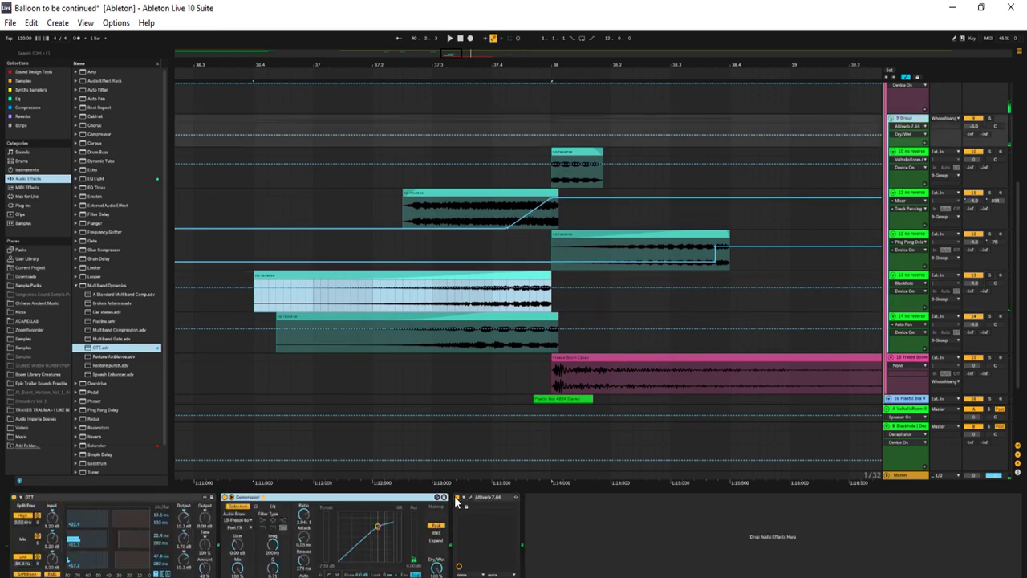
pyautogui.press('space')
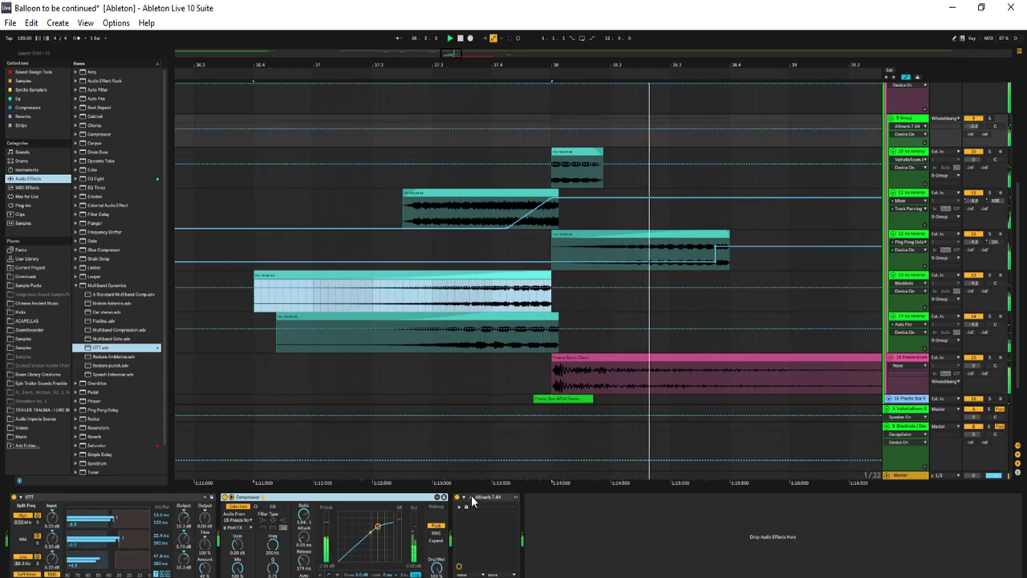
pyautogui.click(463, 496)
pyautogui.moveTo(549, 155); pyautogui.dragTo(394, 134)
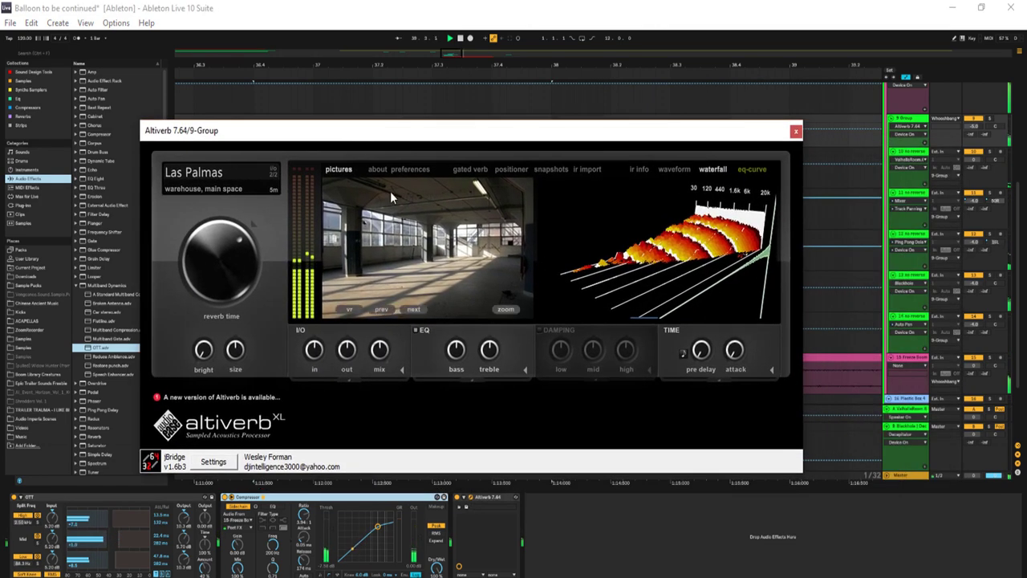
pyautogui.moveTo(579, 289)
pyautogui.click(796, 130)
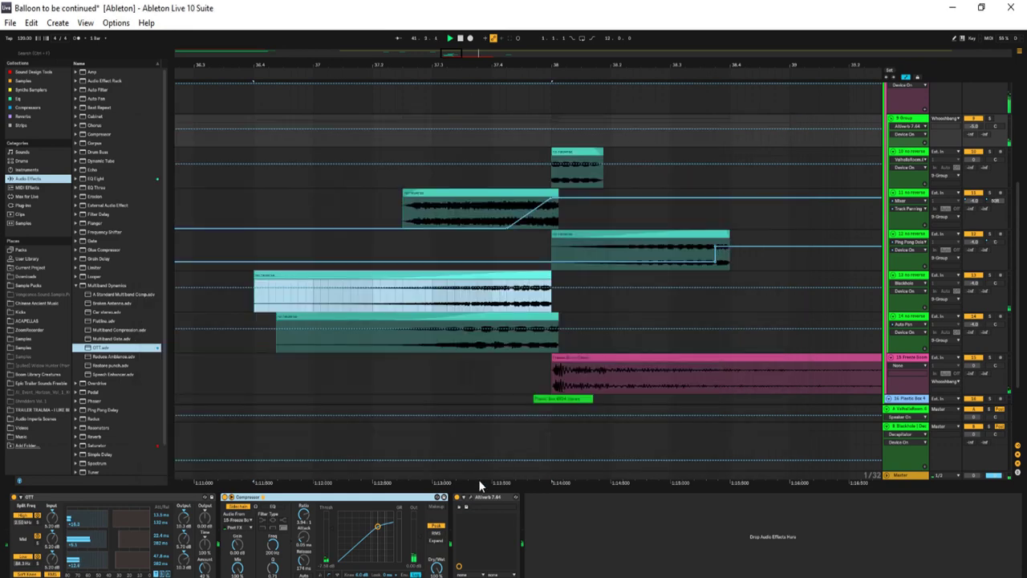
# Show the effects of the Whooshbang group and open its Omnipressor with the Mix Bus Compressor preset
pyautogui.scroll(3, 855, 171)
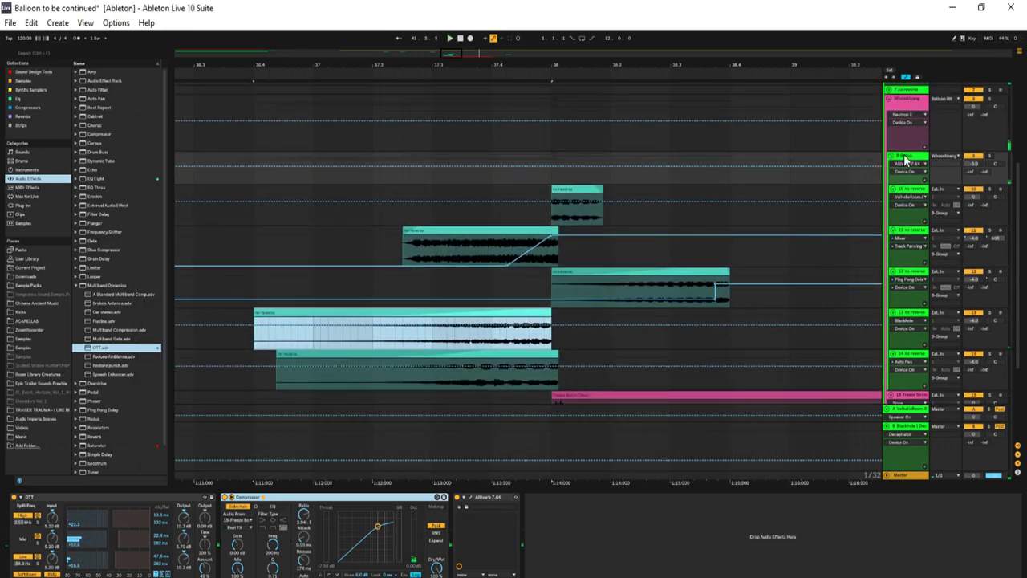
pyautogui.click(908, 100)
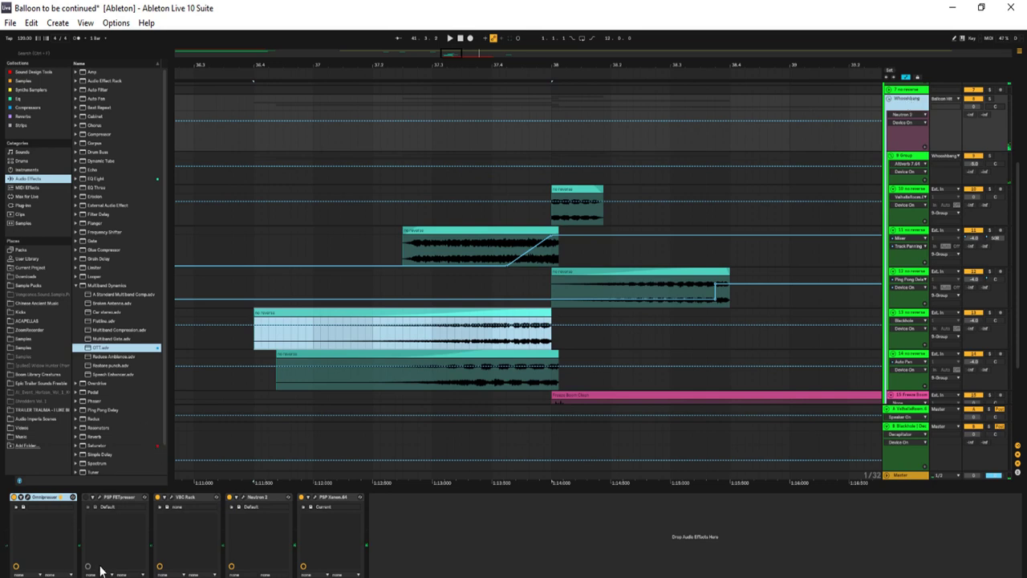
pyautogui.click(28, 498)
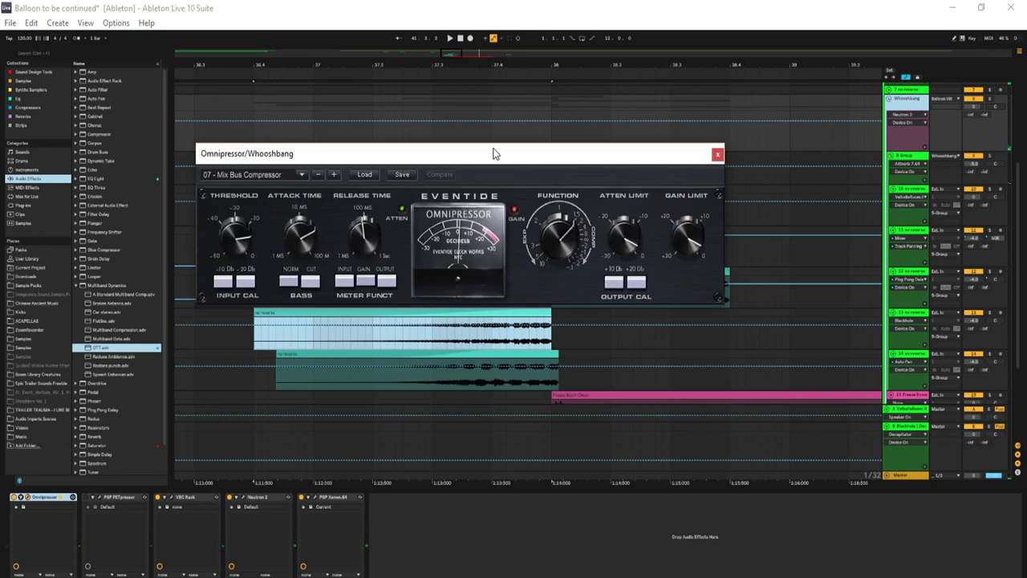
pyautogui.moveTo(493, 153); pyautogui.dragTo(552, 123)
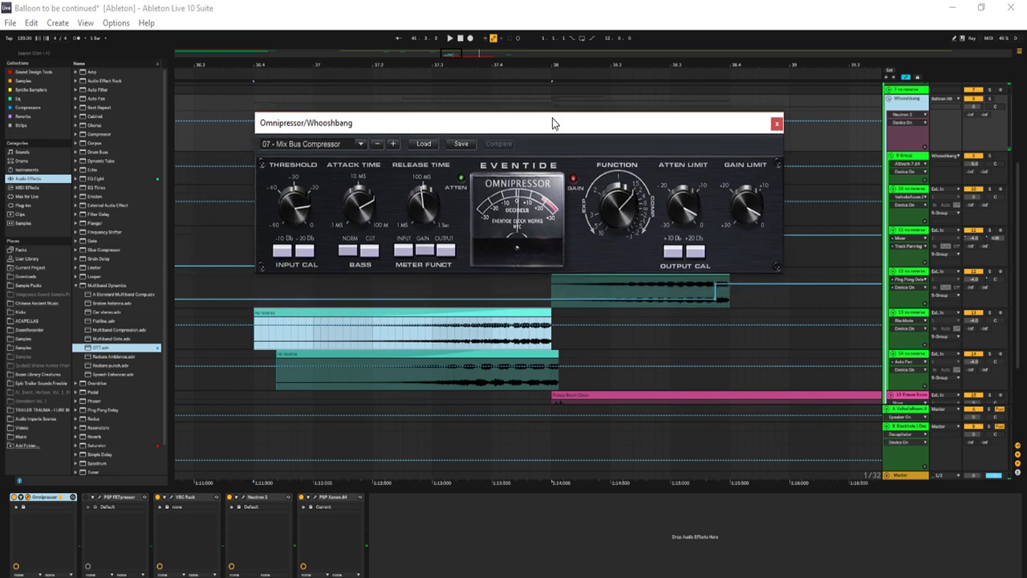
pyautogui.moveTo(552, 118); pyautogui.dragTo(503, 104)
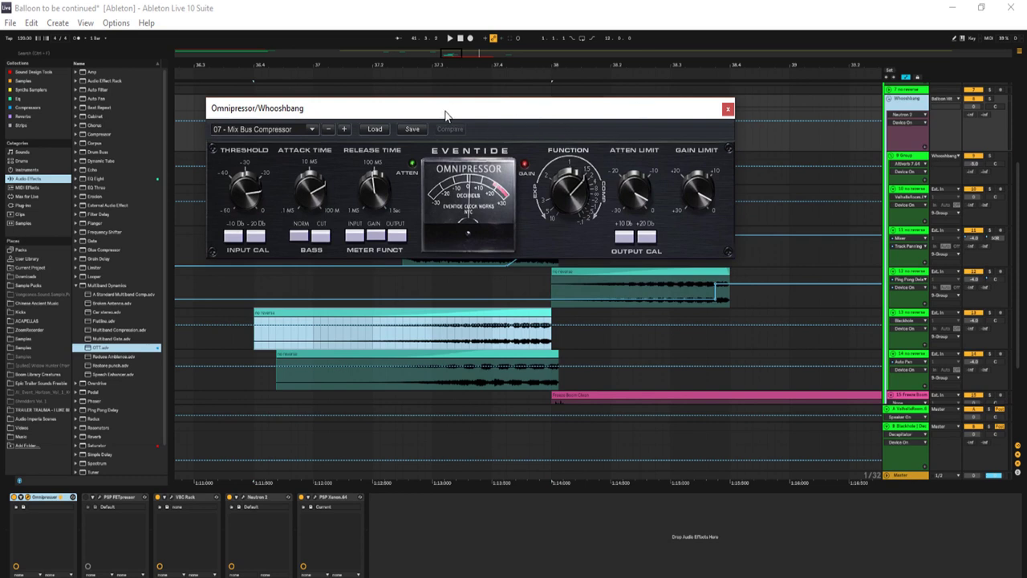
# Play the Whooshbang group while examining the Omnipressor's threshold, attack and release settings, and close the plug-in window
pyautogui.press('space')
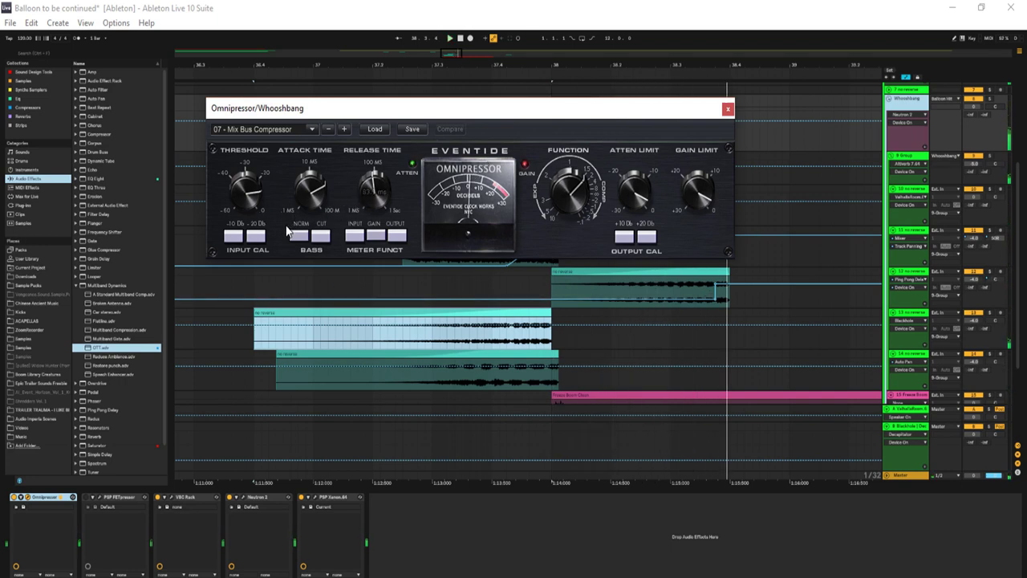
pyautogui.moveTo(333, 205)
pyautogui.press('space')
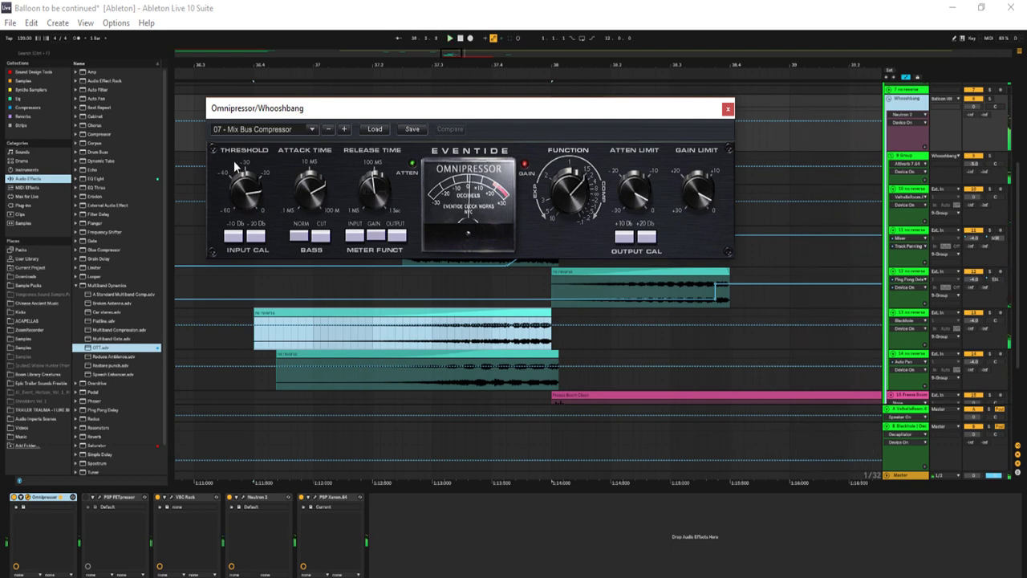
pyautogui.moveTo(308, 185)
pyautogui.moveTo(376, 195)
pyautogui.press('space')
pyautogui.click(727, 109)
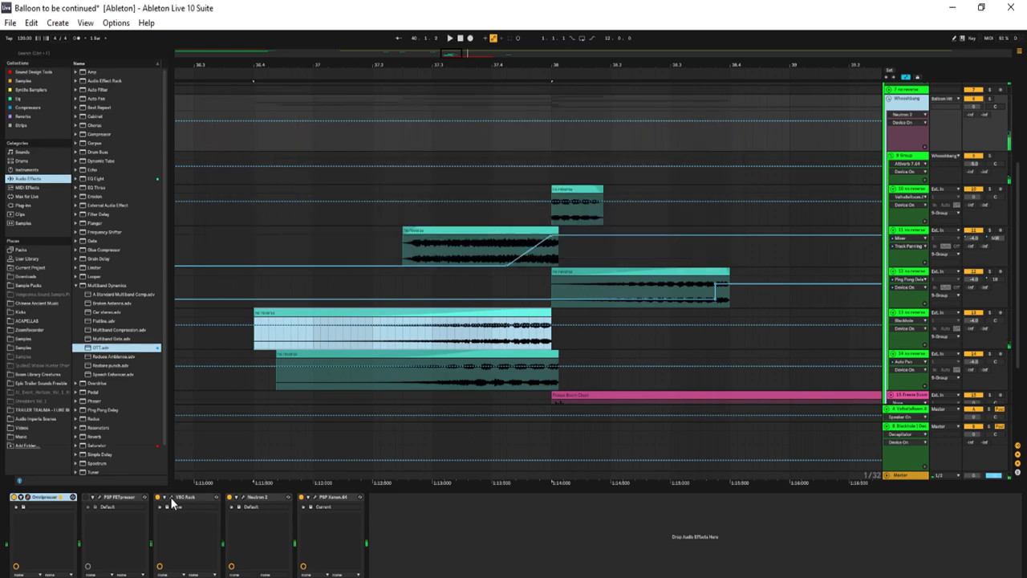
# View the compressors in the Whooshbang group's VBC Rack, close its window and toggle the rack to compare the sound
pyautogui.click(172, 493)
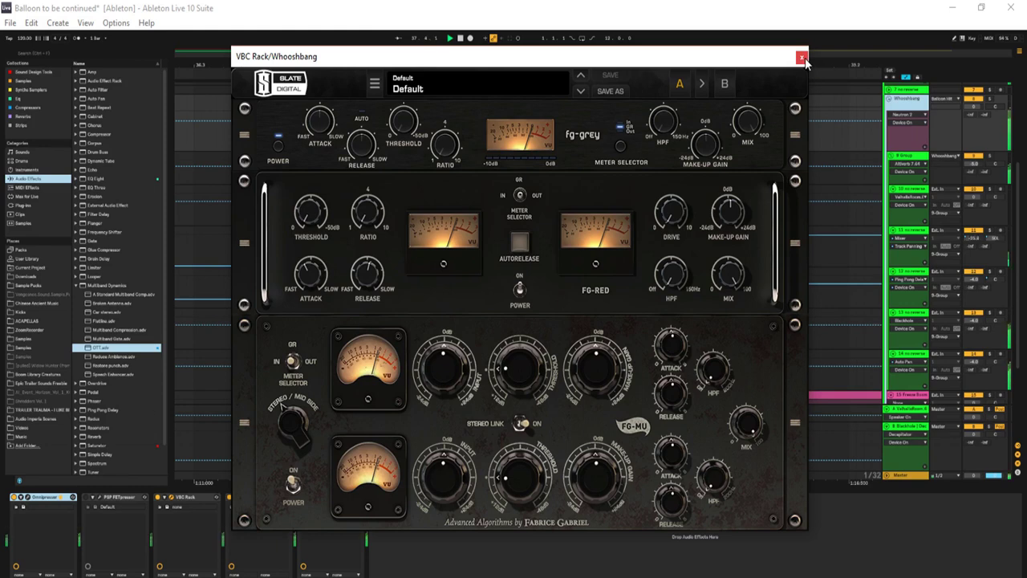
pyautogui.click(801, 57)
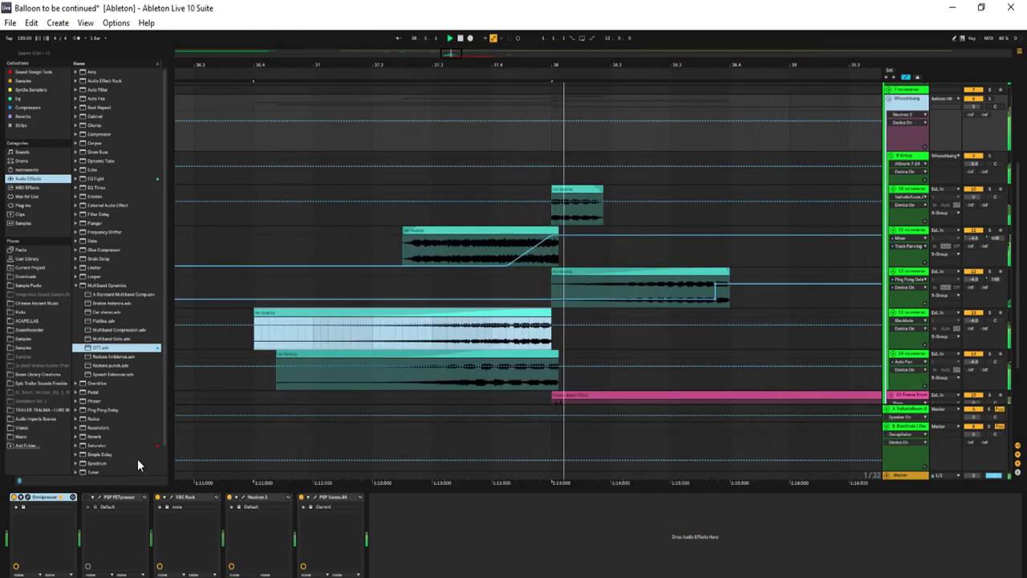
pyautogui.click(160, 501)
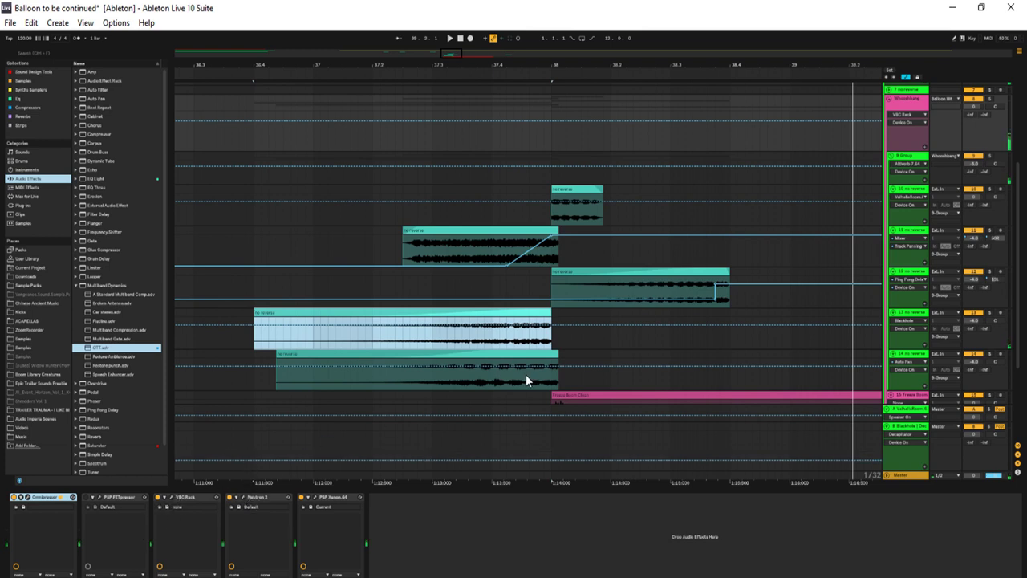
# Open Neutron 2 on the Whooshbang group, view its compressor, exciter and transient shaper modules, and return to the Equalizer
pyautogui.hotkey('ctrl', 'alt', 'p')
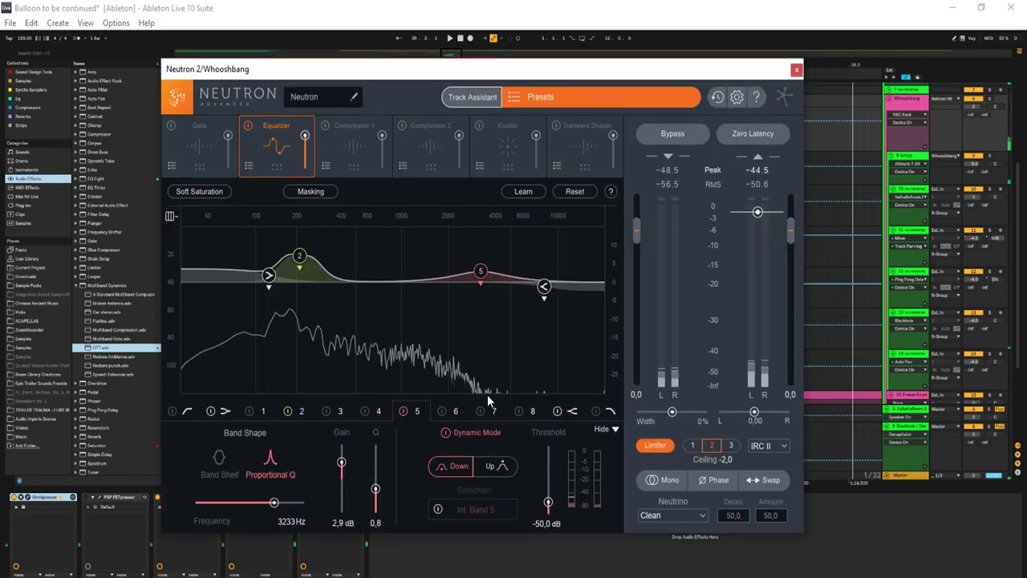
pyautogui.moveTo(460, 72); pyautogui.dragTo(567, 66)
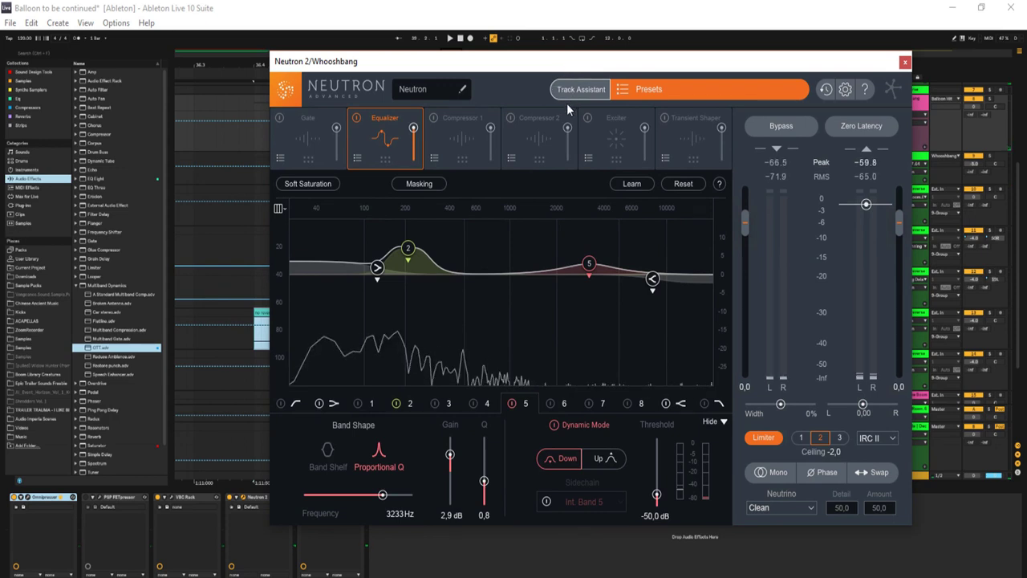
pyautogui.click(455, 126)
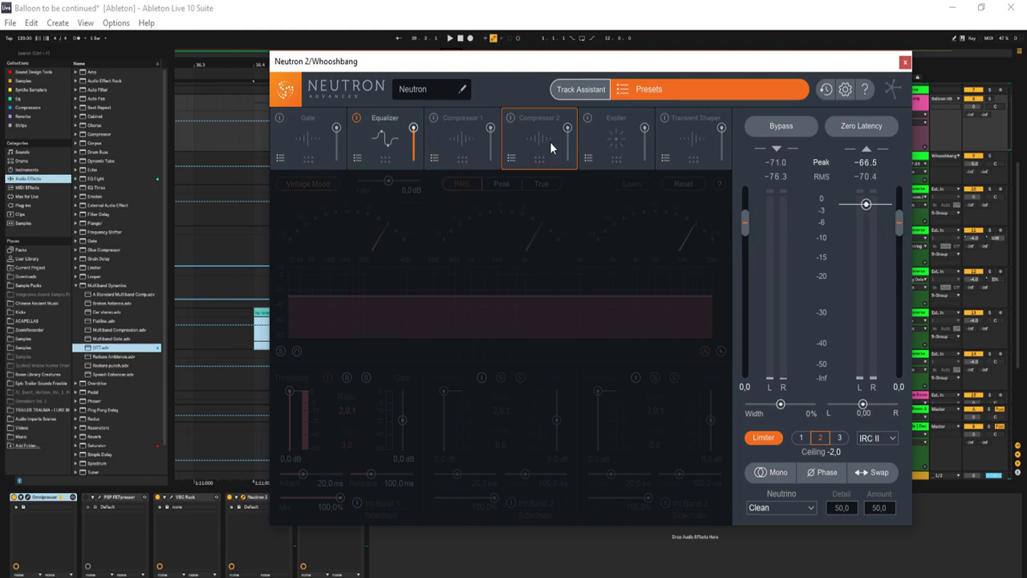
pyautogui.click(640, 136)
pyautogui.click(699, 138)
pyautogui.click(385, 134)
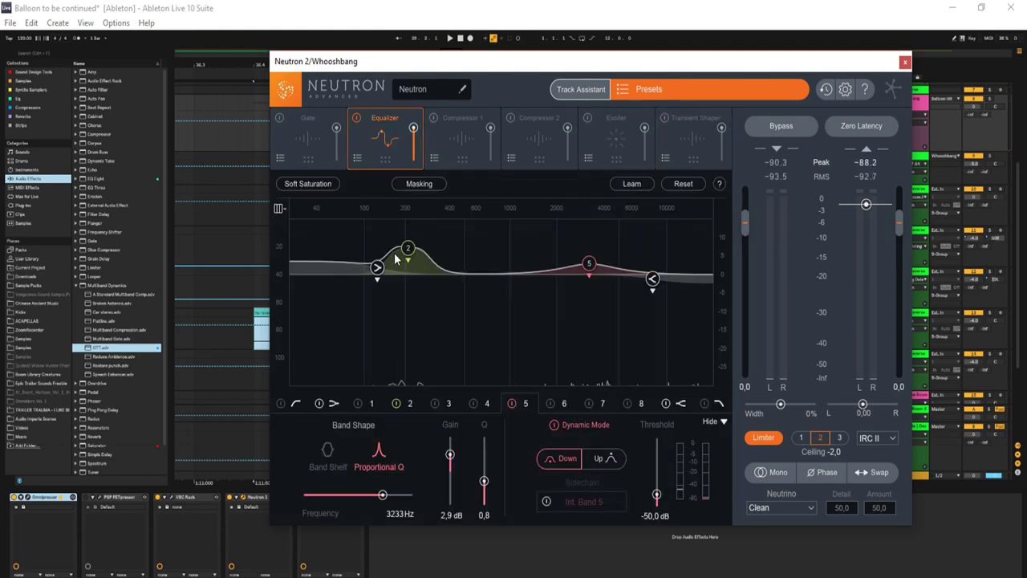
# Play the Whooshbang group, bypass and re-enable Neutron 2 to compare the sound, and close its window
pyautogui.click(201, 485)
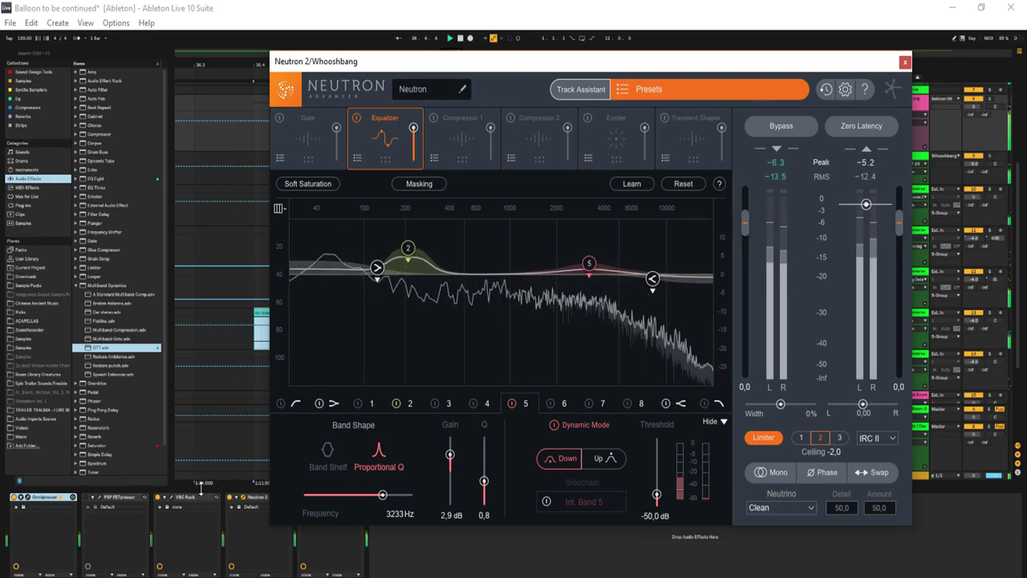
pyautogui.click(779, 127)
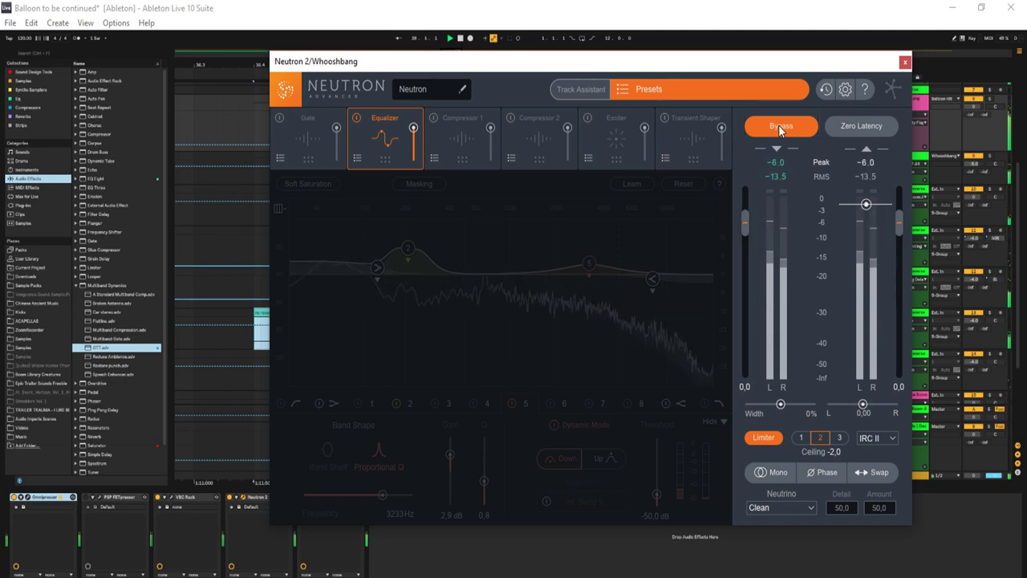
pyautogui.click(779, 126)
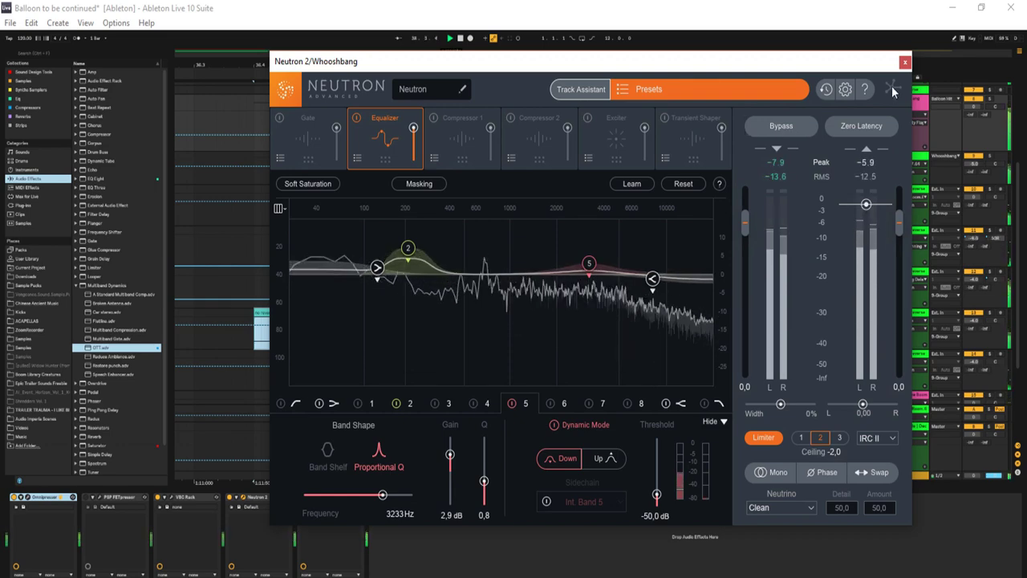
pyautogui.click(904, 64)
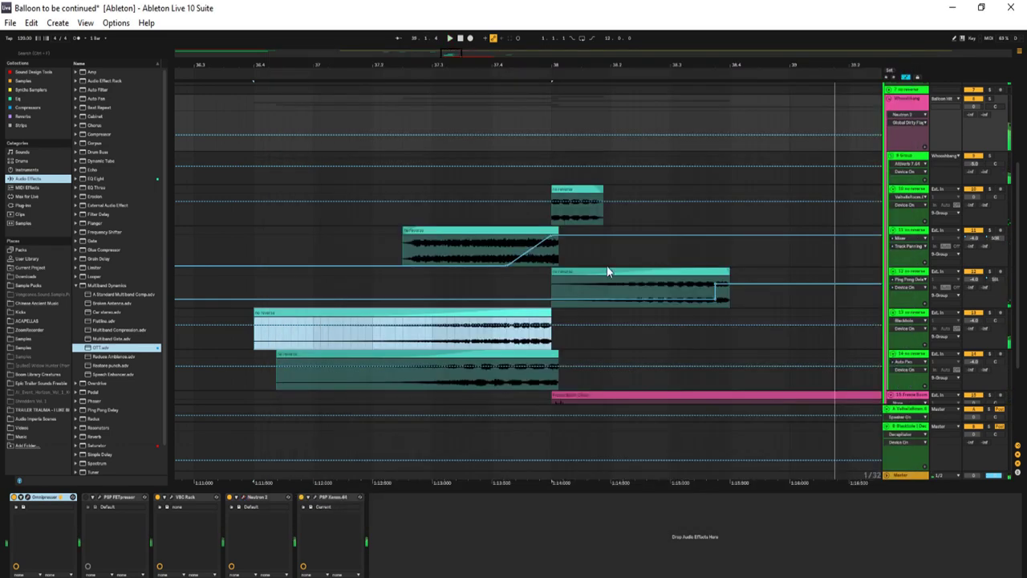
# Open the Whooshbang group's PSP Xenon limiter, play the group while watching its meters, and close the plug-in window
pyautogui.click(315, 497)
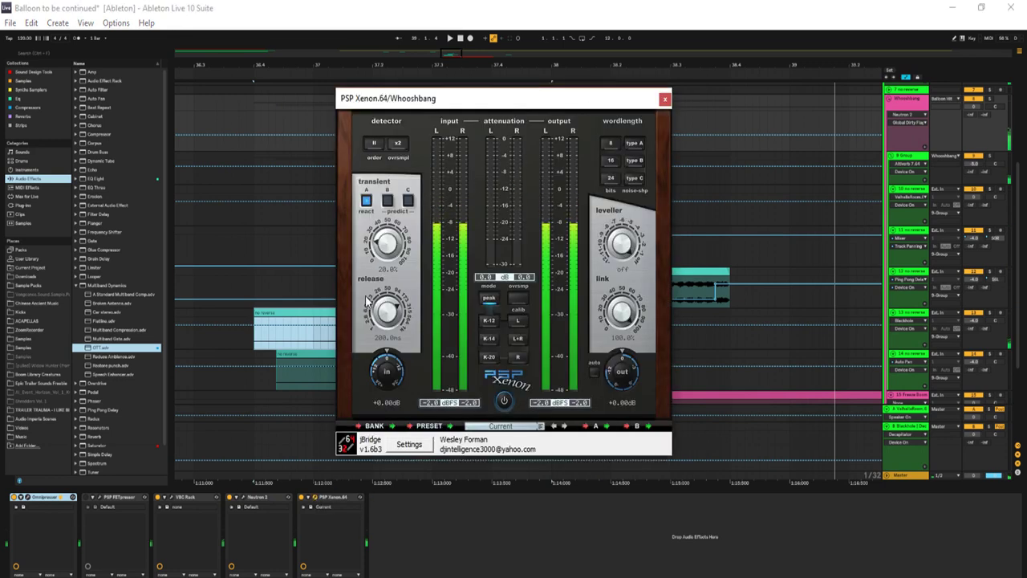
pyautogui.click(463, 37)
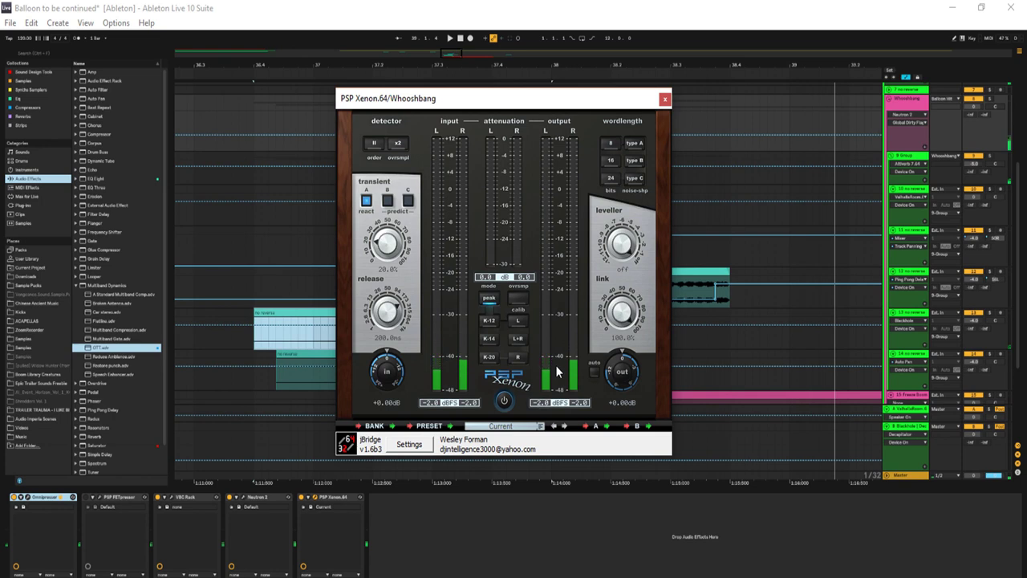
pyautogui.press('space')
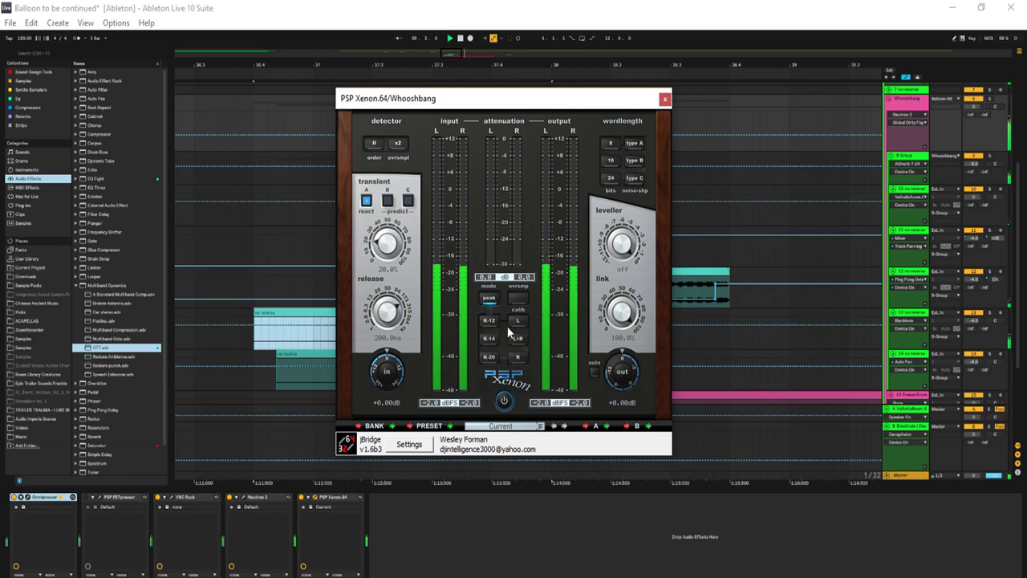
pyautogui.click(664, 101)
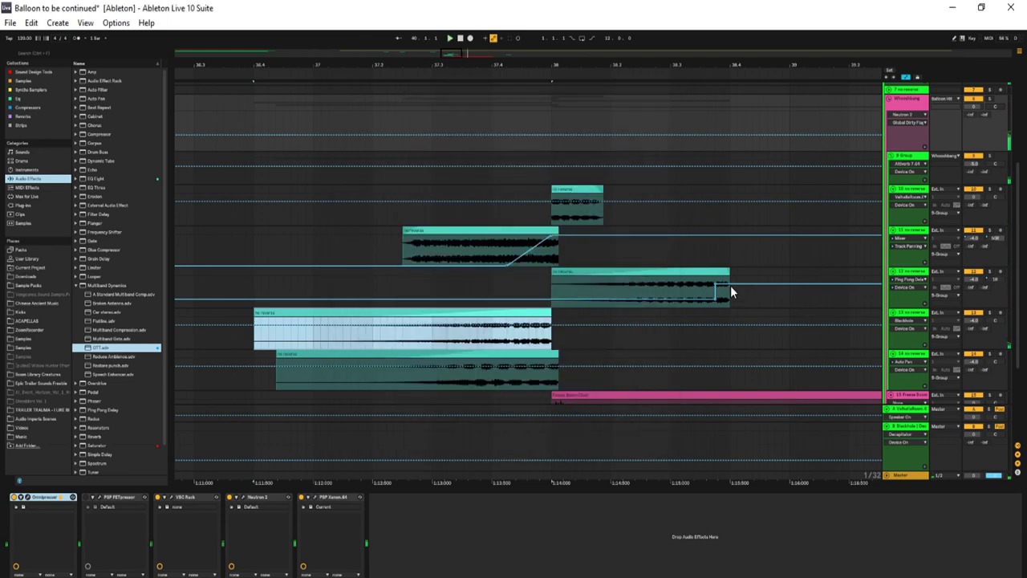
# Select the orange Whooshbang 1 clip below the layers, solo its track and play the rendered sound
pyautogui.scroll(-6, 761, 168)
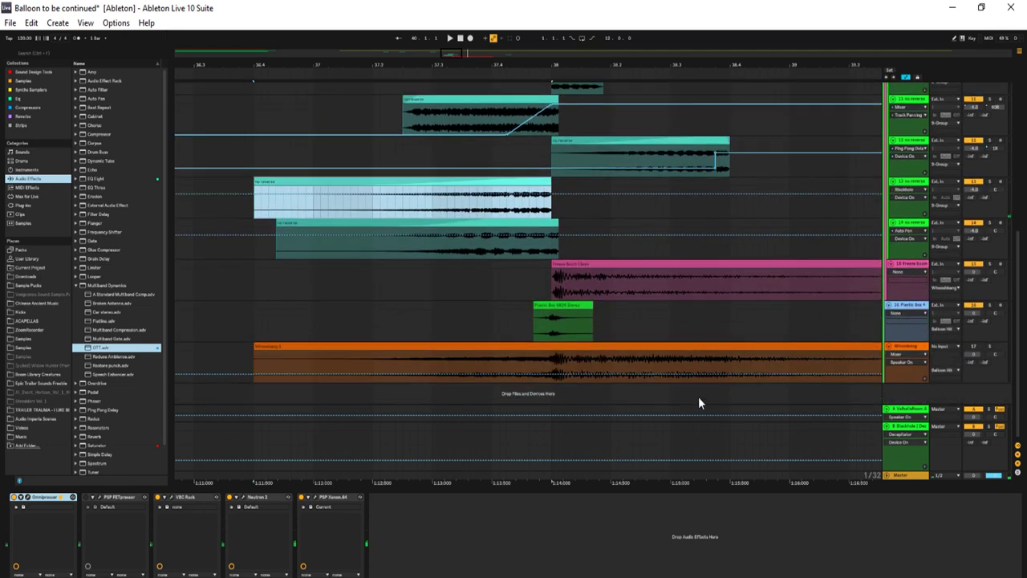
pyautogui.click(593, 348)
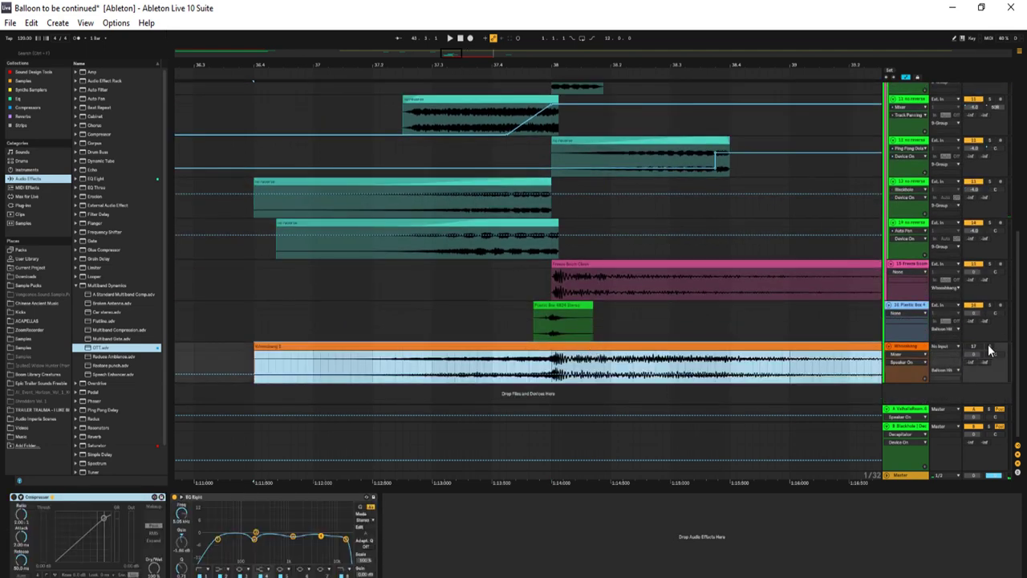
pyautogui.press('space')
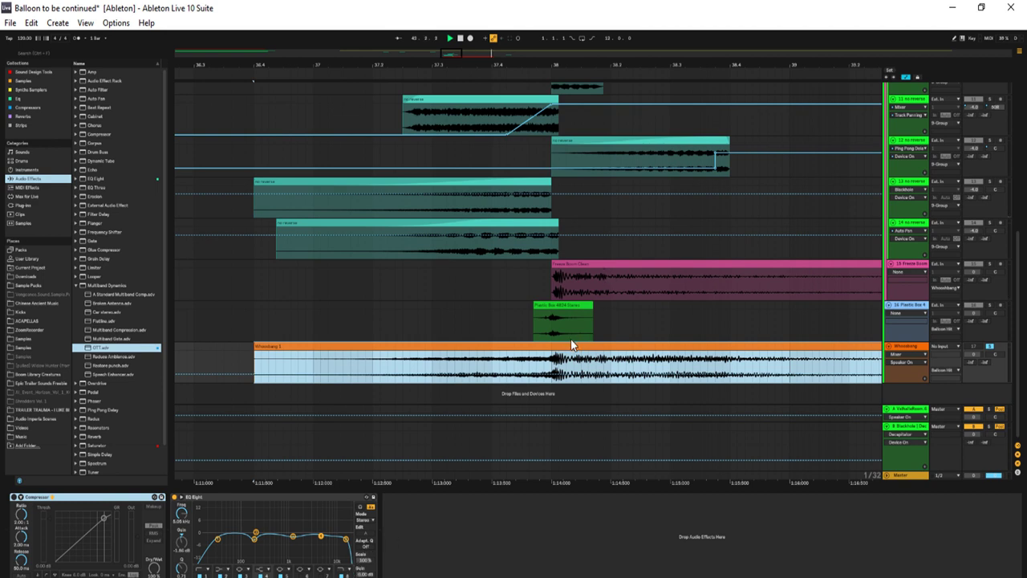
pyautogui.press('space')
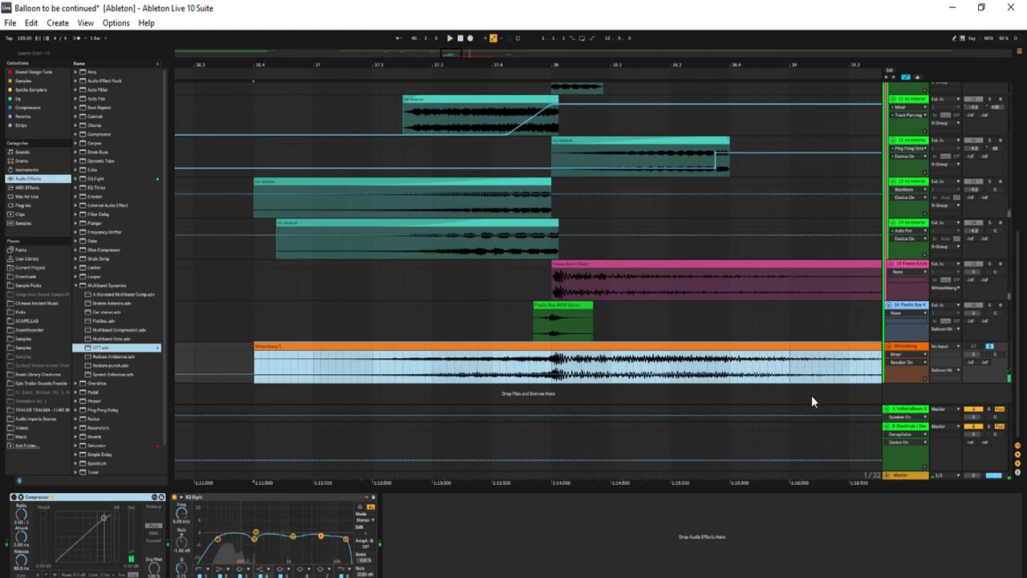
# Show the A-ValhallaRoom return's effects, view its ValhallaRoom reverb and GTR Stomp 6 distortion and overdrive pedals, and close both windows
pyautogui.click(898, 407)
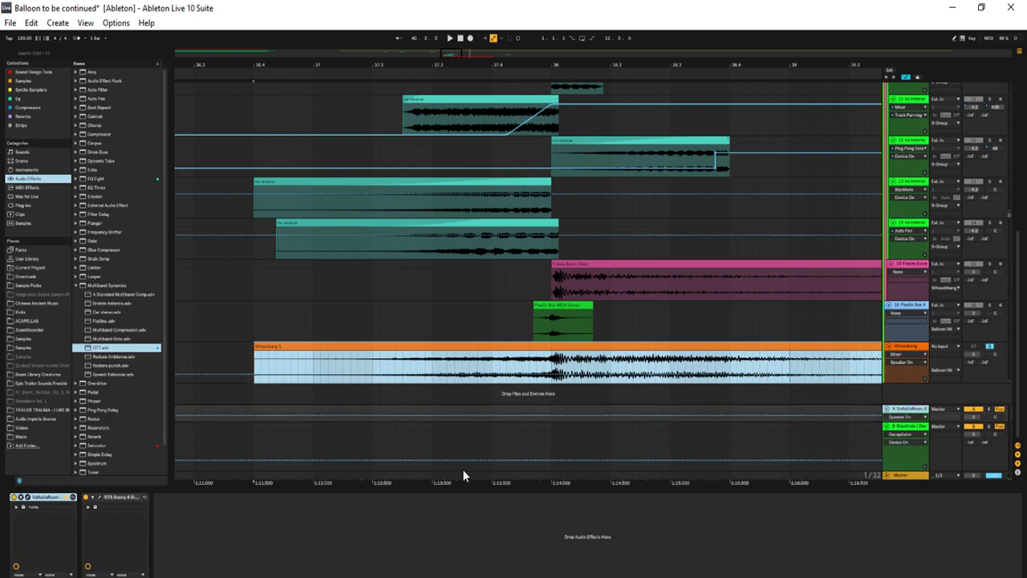
pyautogui.click(26, 498)
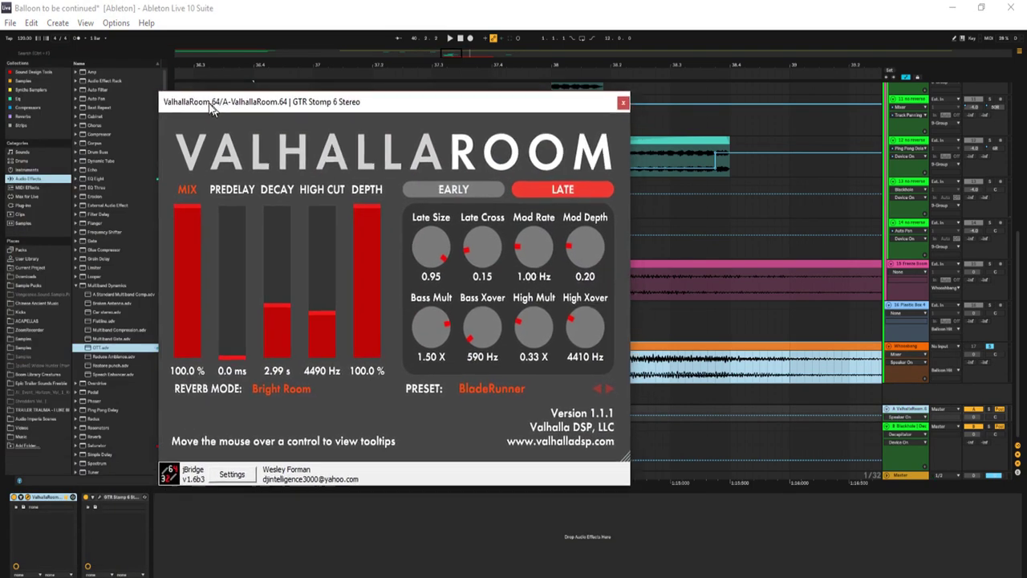
pyautogui.click(97, 498)
pyautogui.moveTo(489, 245); pyautogui.dragTo(742, 219)
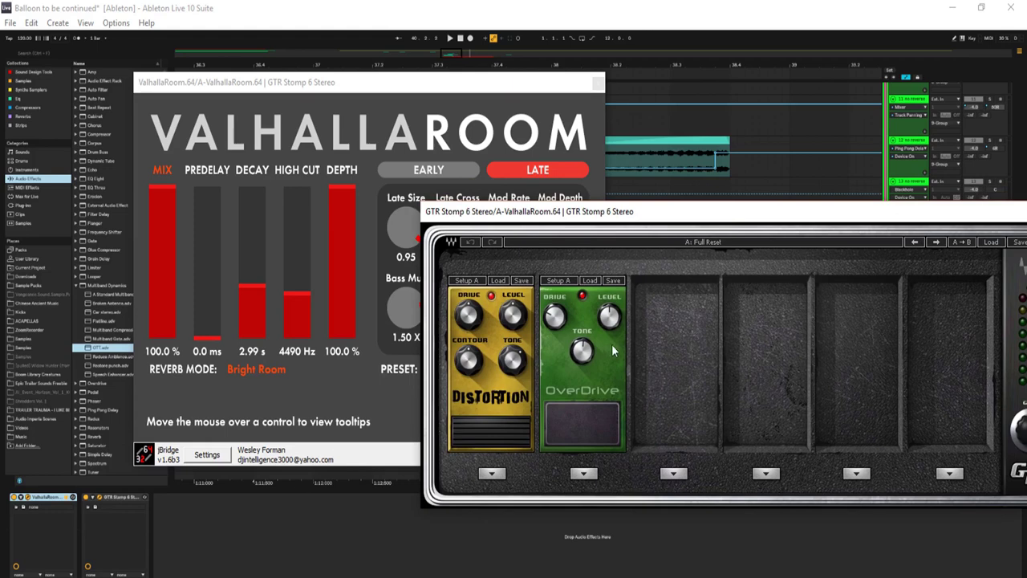
pyautogui.moveTo(575, 208); pyautogui.dragTo(288, 211)
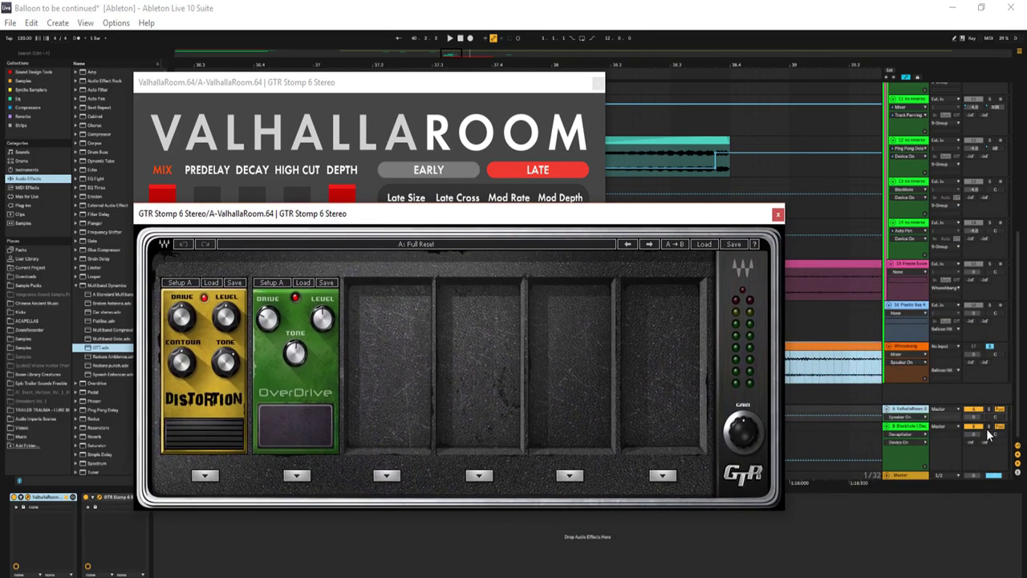
pyautogui.press('space')
pyautogui.click(777, 215)
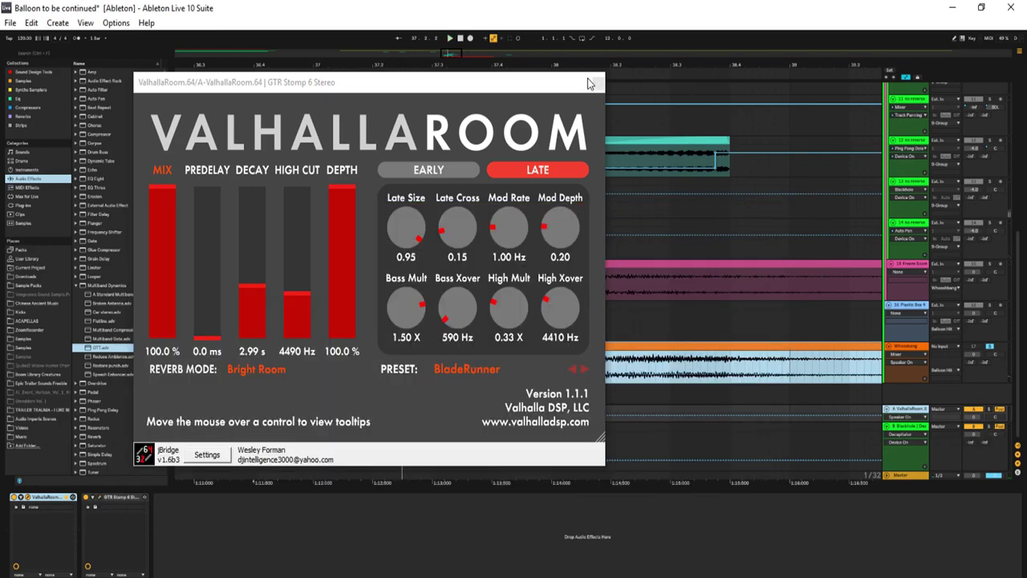
pyautogui.click(597, 81)
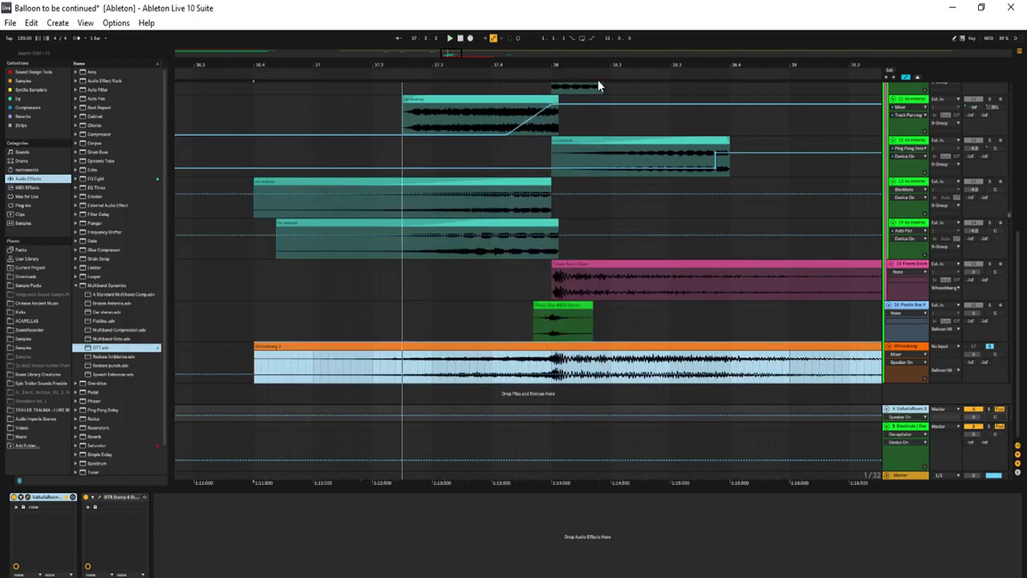
# Show the B-Blackhole return's effects and view the Blackhole reverb and Decapitator settings, closing each plug-in window
pyautogui.click(905, 426)
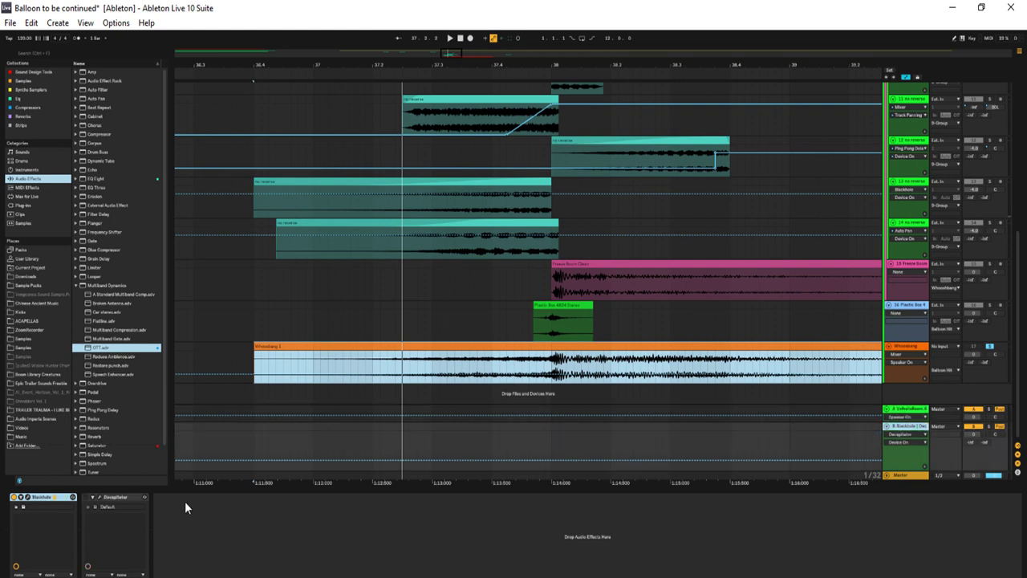
pyautogui.click(26, 498)
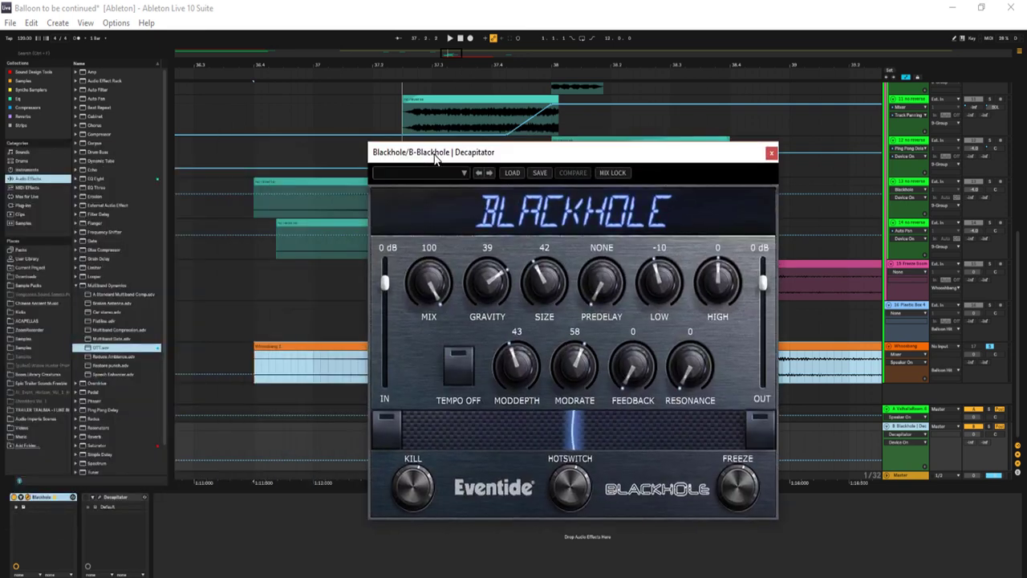
pyautogui.click(771, 153)
pyautogui.click(99, 496)
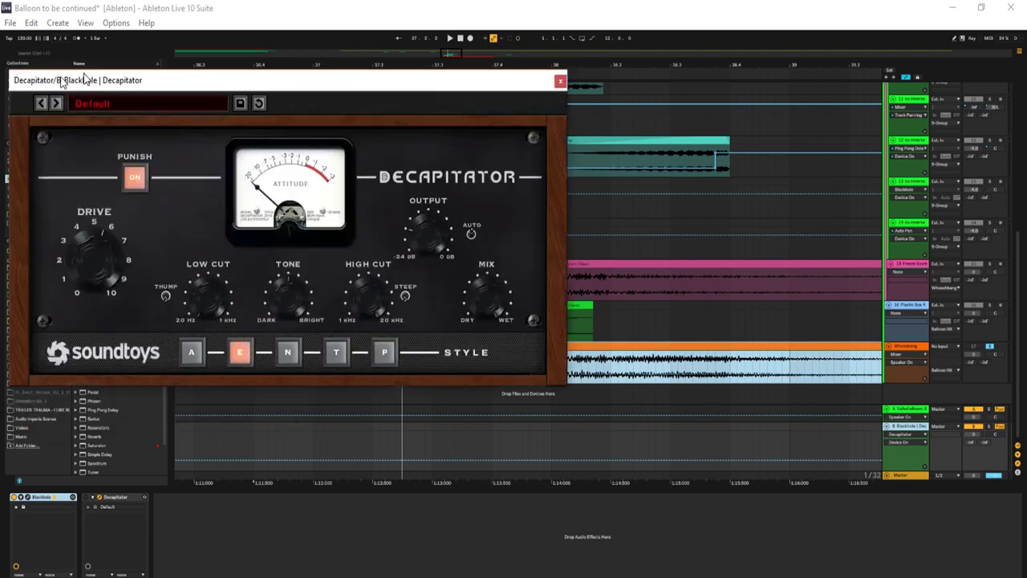
pyautogui.moveTo(75, 78); pyautogui.dragTo(256, 131)
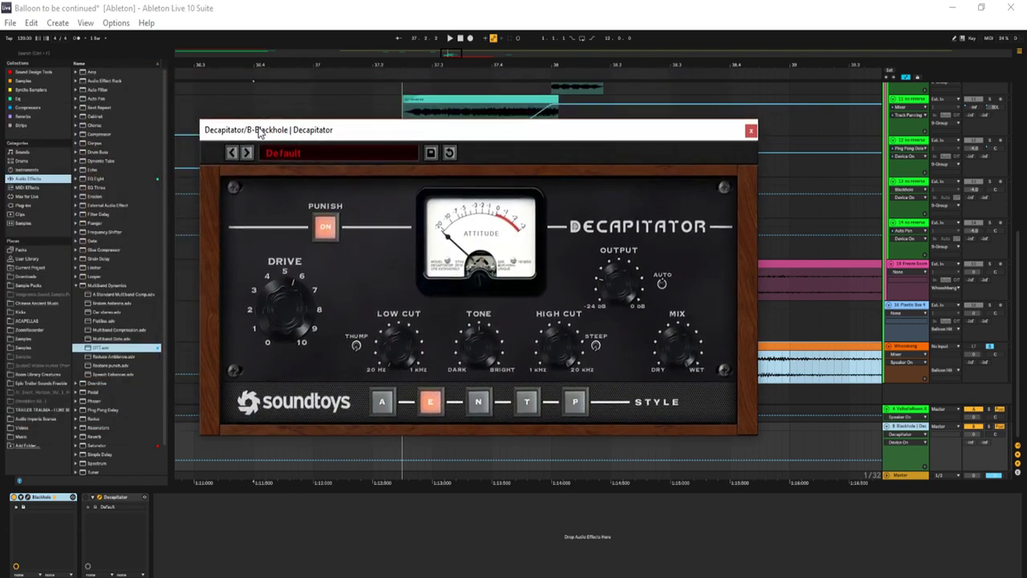
pyautogui.click(750, 131)
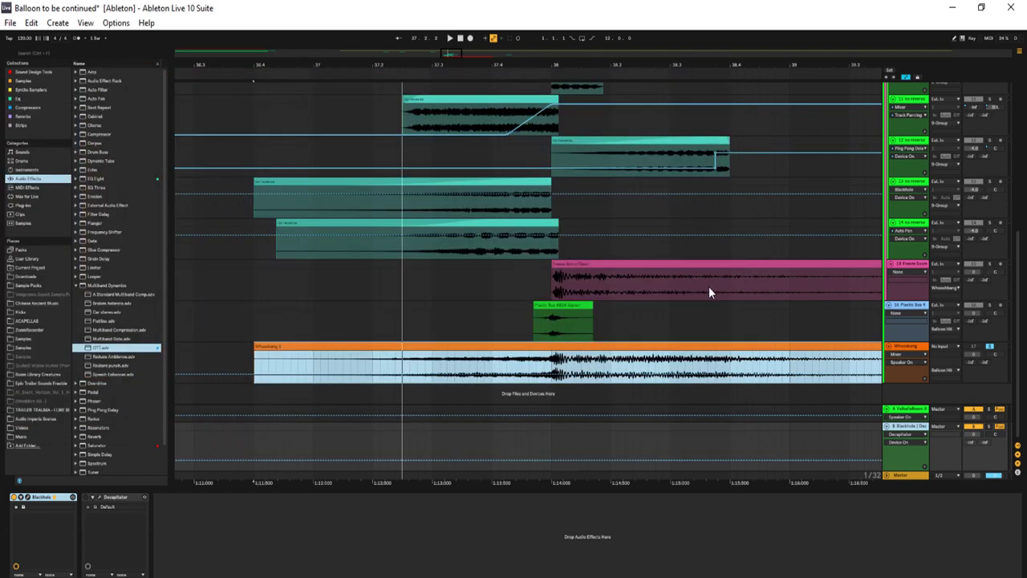
# Play the soloed Whooshbang 1 clip from near its start and show its full length on the timeline
pyautogui.scroll(2, 706, 285)
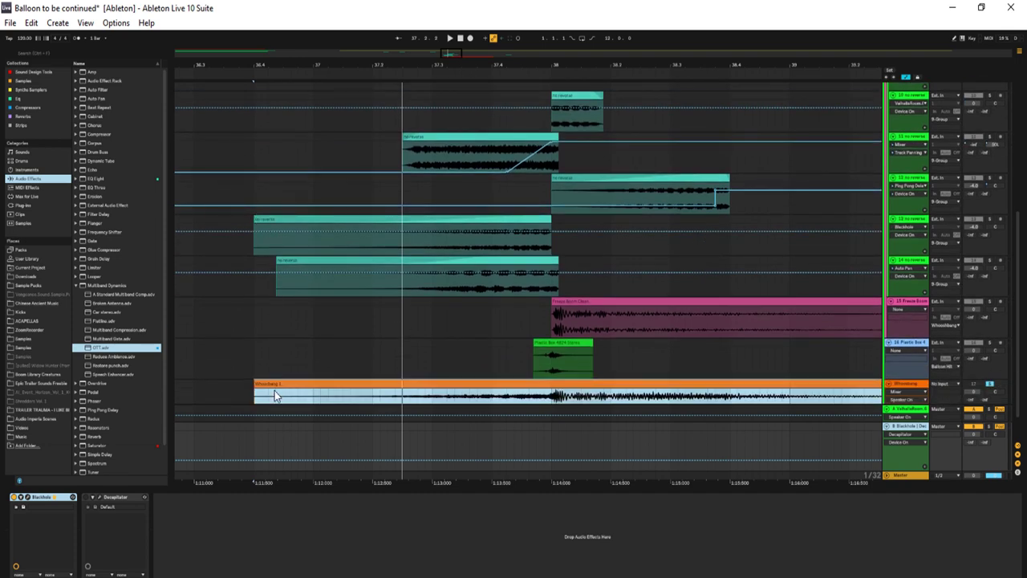
pyautogui.click(274, 395)
pyautogui.press('space')
pyautogui.scroll(-2, 273, 261)
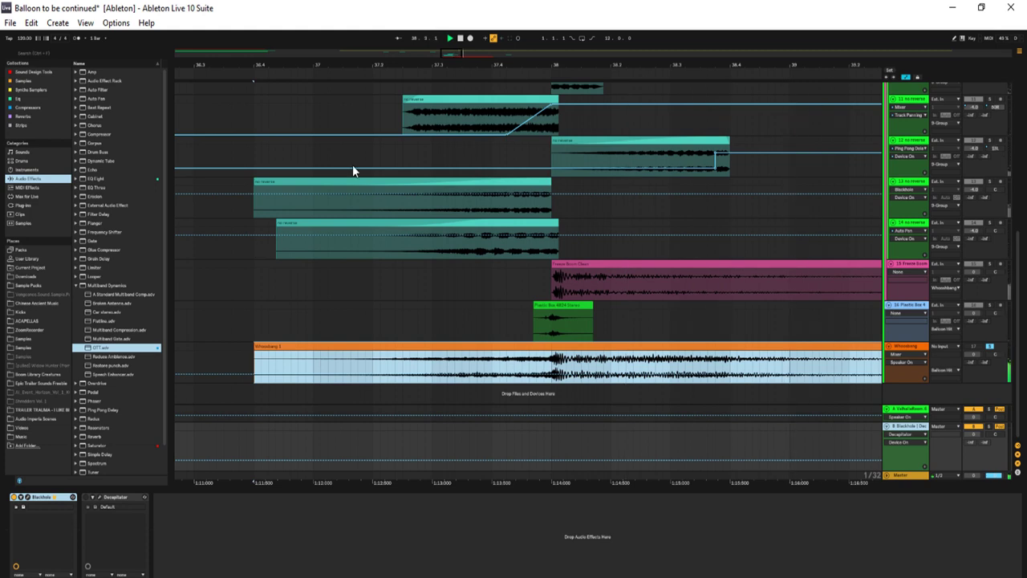
pyautogui.moveTo(506, 64); pyautogui.dragTo(404, 67)
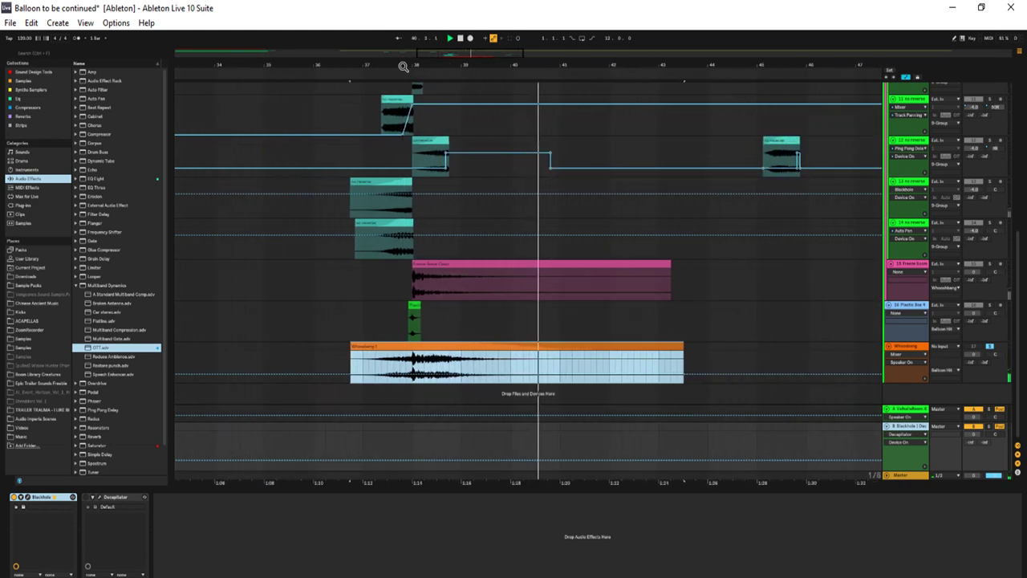